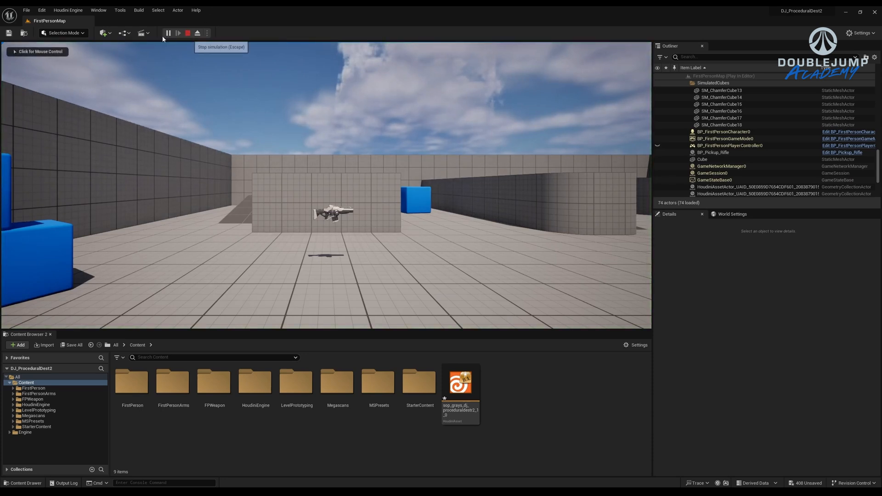
Stop the play session and run the first-person level in Simulate mode with an overview of the arena.
key(Escape)
click(207, 32)
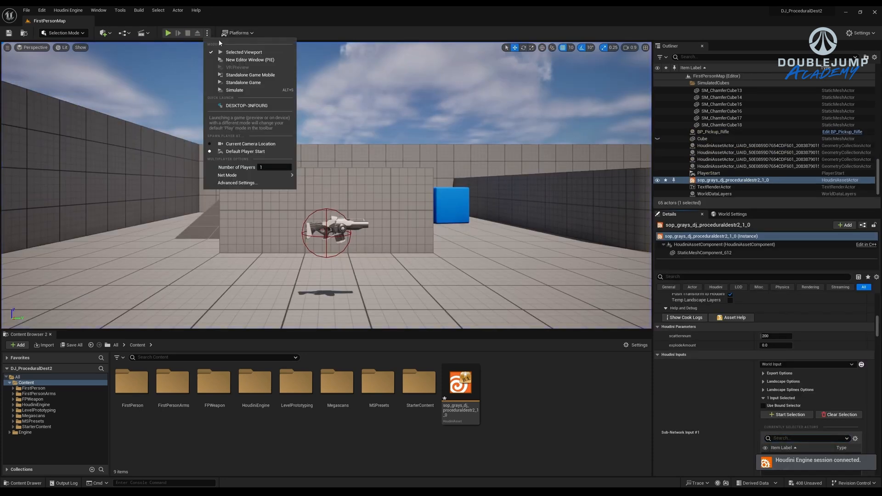
click(234, 90)
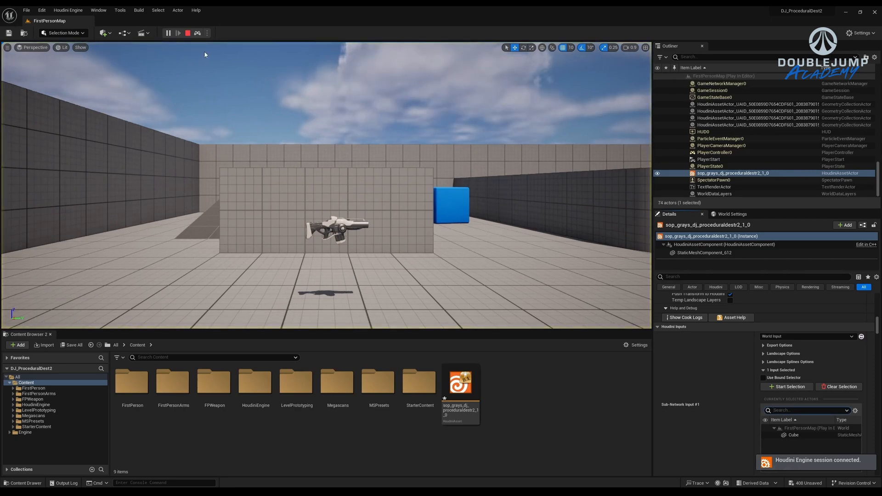
right_drag(205, 55, 317, 105)
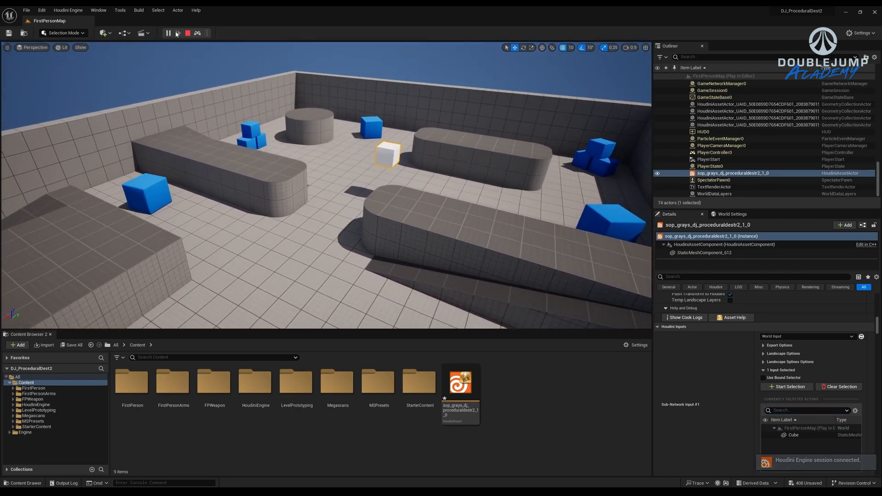
Move the upper stacked blue cube, SM_ChamferCube16, to a spot beside the cylinder while the simulation runs.
click(161, 181)
right_drag(160, 181, 188, 206)
drag(252, 195, 241, 111)
click(284, 137)
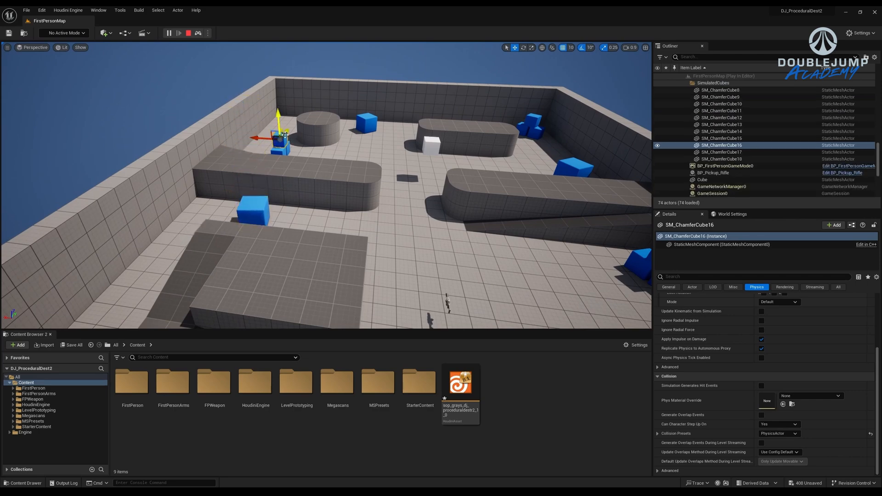
drag(270, 132, 334, 89)
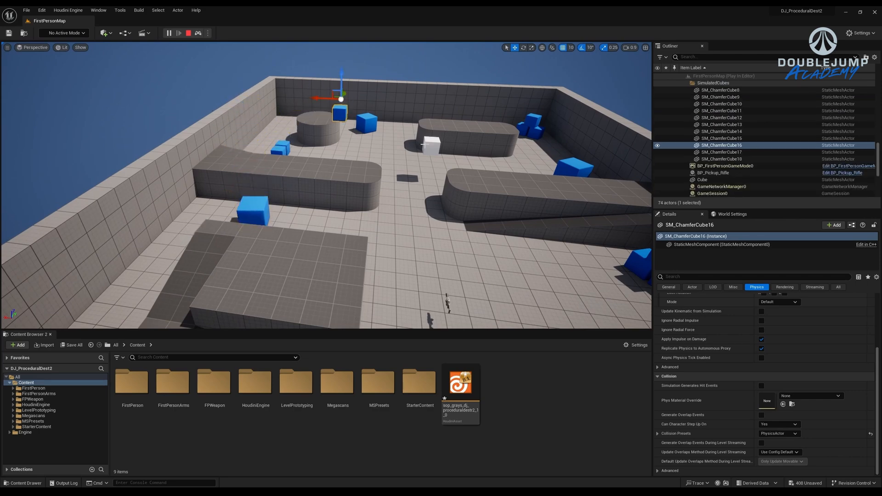
Select the white Houdini asset cube, frame it in the viewport and examine how it behaves during simulation.
click(424, 144)
key(f)
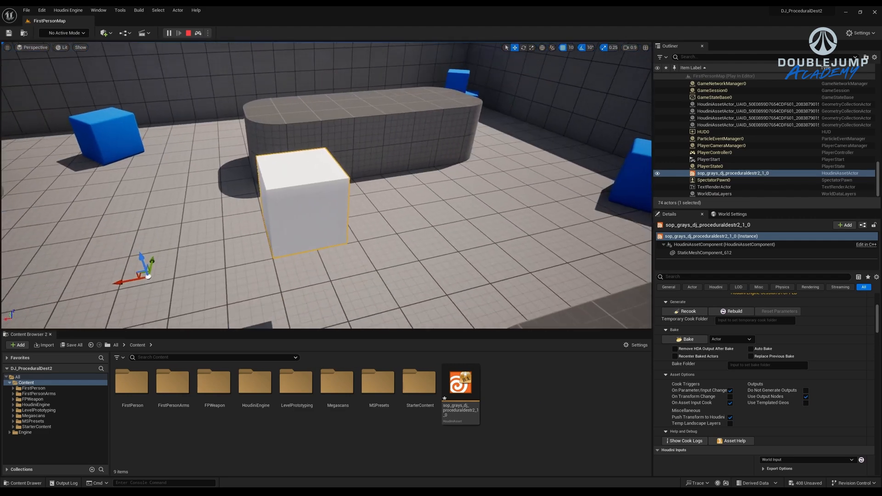
right_drag(327, 186, 301, 178)
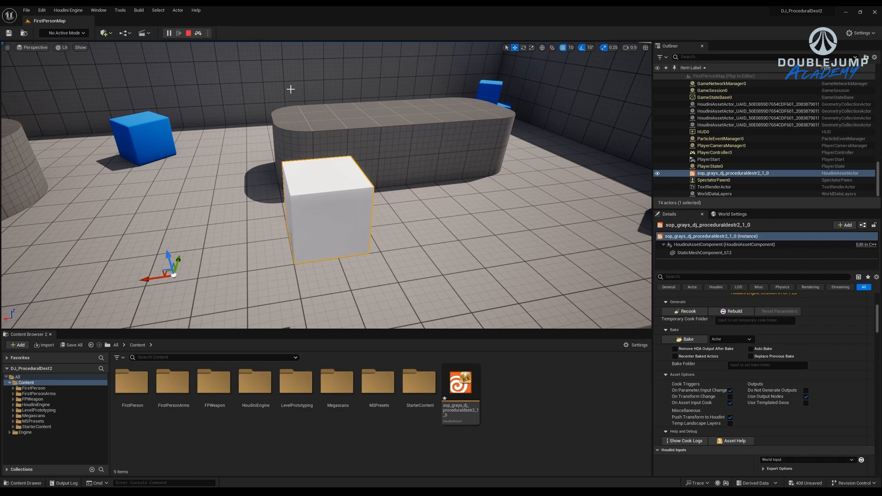
click(143, 138)
click(304, 205)
mouse_move(341, 133)
right_down()
mouse_move(303, 110)
mouse_move(335, 133)
right_up()
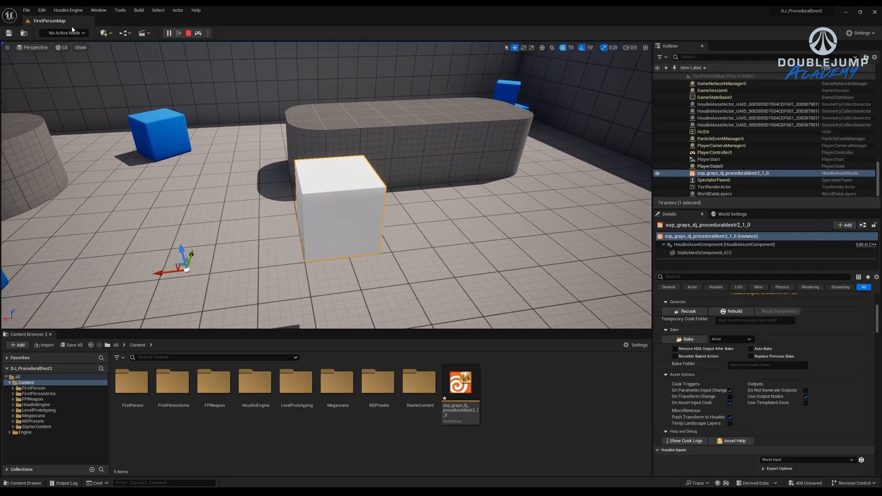
right_drag(344, 199, 363, 177)
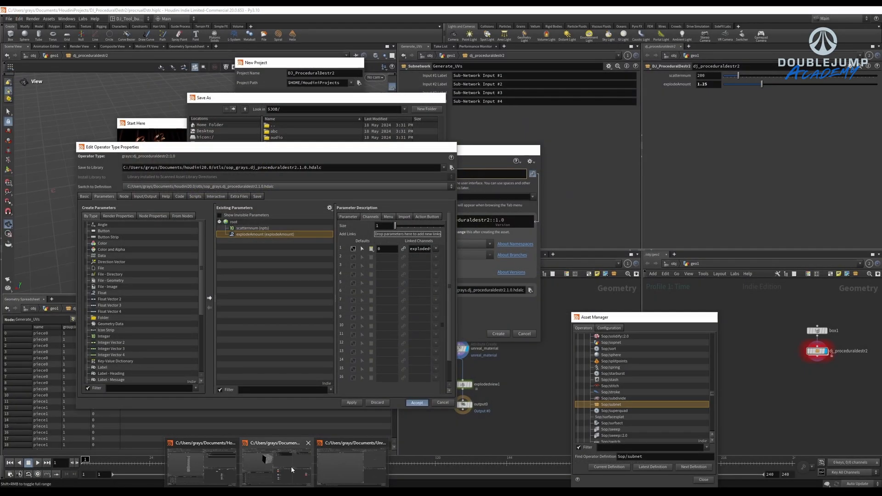
Switch to Houdini and inspect the network around the Generate_UVs and unreal_material nodes.
click(290, 467)
scroll(519, 372, up, 3)
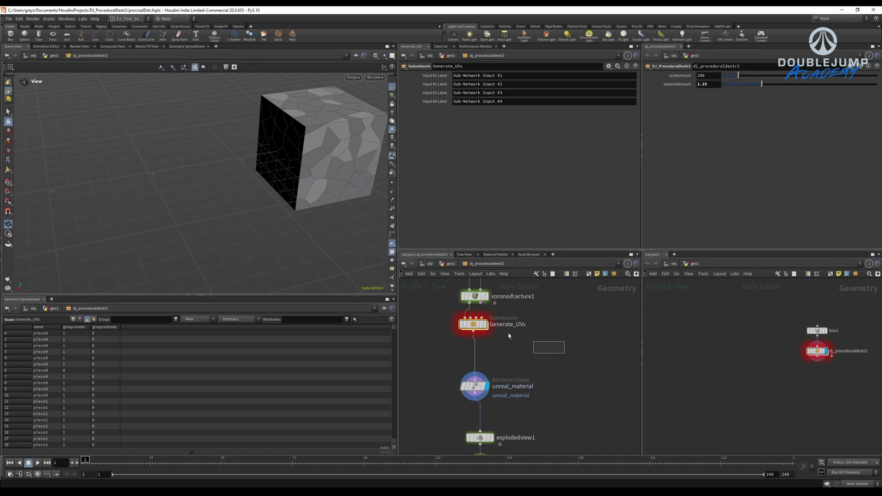
drag(548, 355, 436, 319)
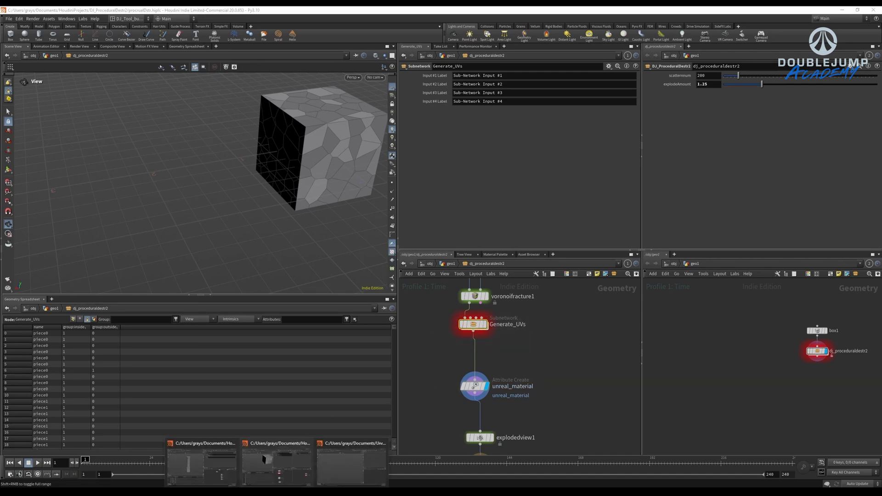
Switch to the browser's SideFX Chaos (GeometryCollections) documentation and adjust the page zoom for reading the Houdini to Unreal section.
click(240, 485)
scroll(345, 182, up, 5)
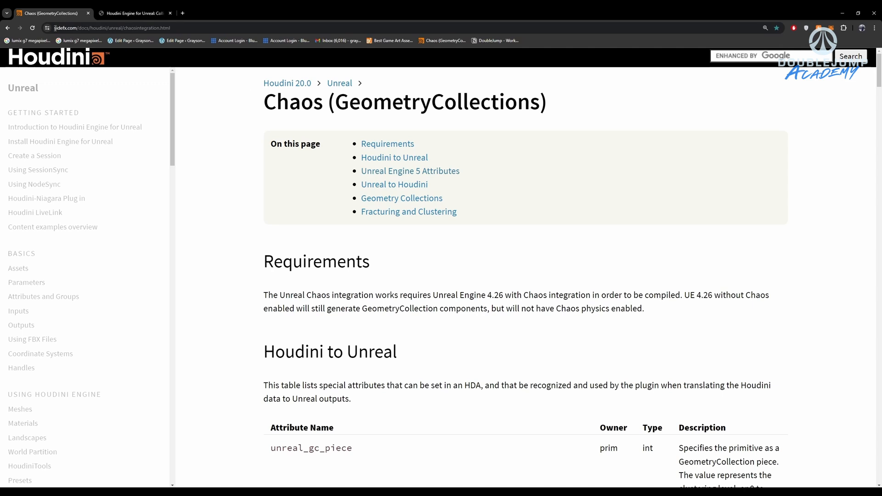
click(185, 29)
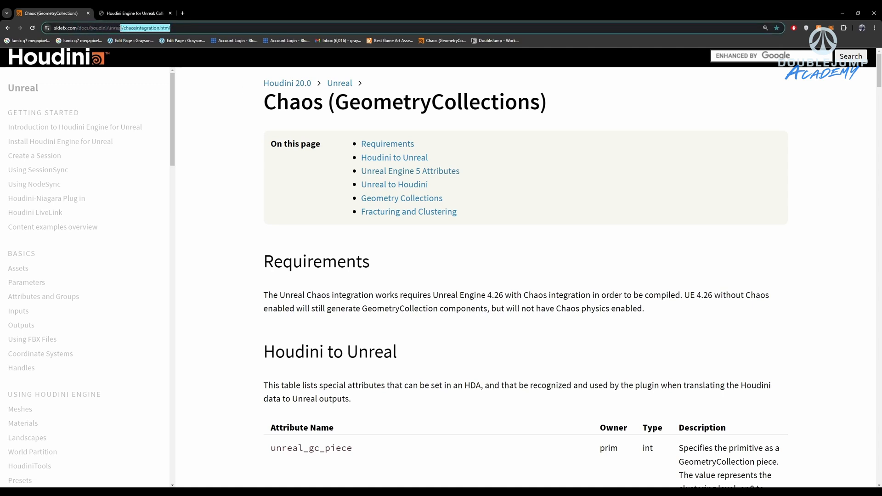
click(246, 222)
scroll(384, 260, down, 3)
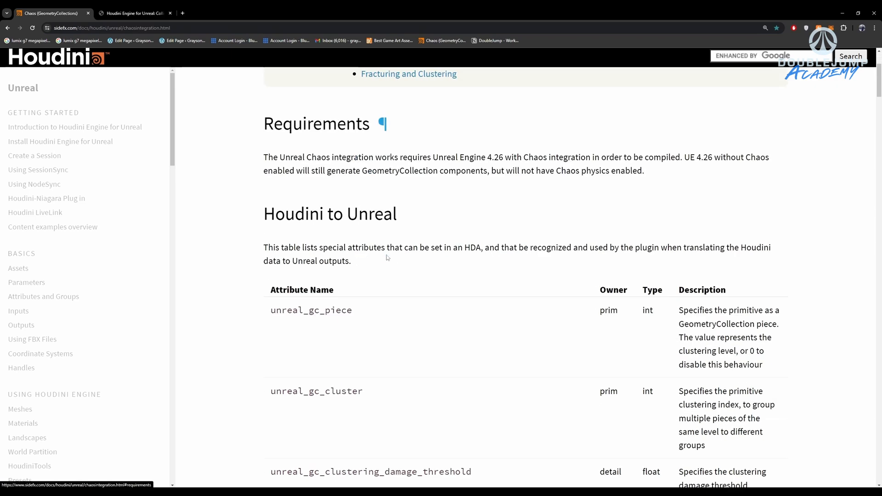
ctrl+scroll(451, 226, down, 3)
ctrl+scroll(451, 226, up, 1)
ctrl+scroll(452, 225, up, 2)
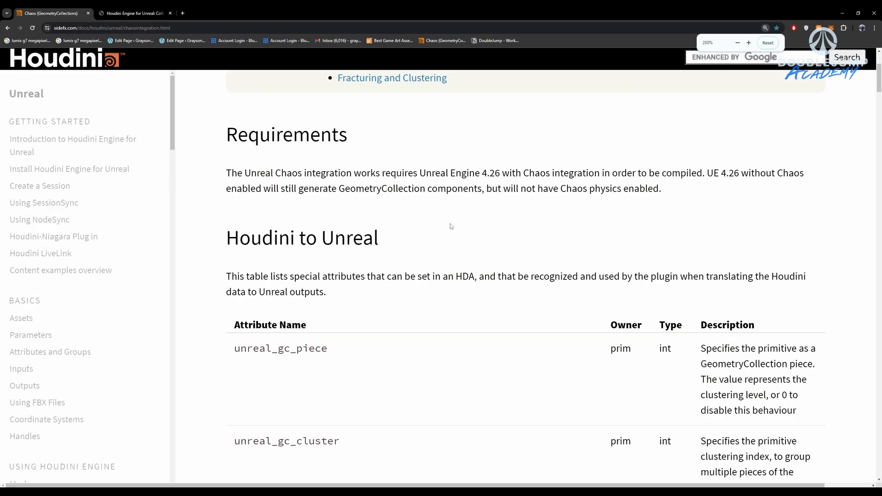
ctrl+scroll(451, 225, down, 1)
ctrl+scroll(450, 224, down, 2)
ctrl+scroll(450, 226, up, 2)
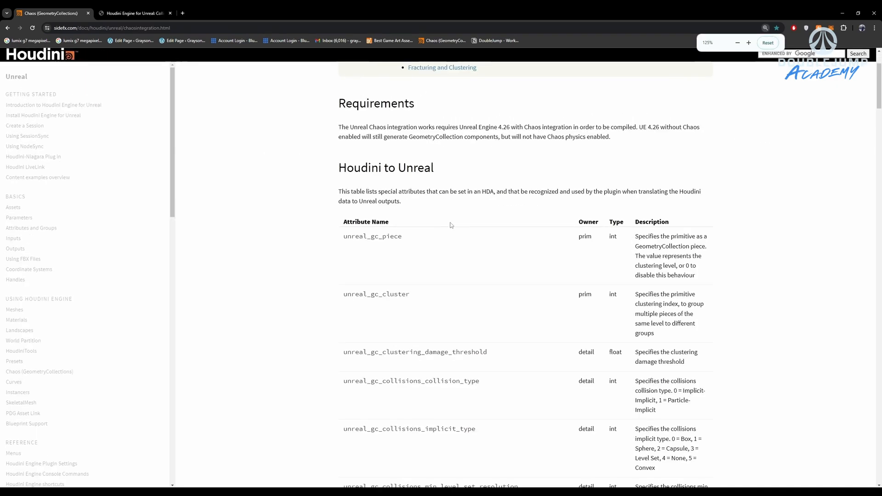
scroll(437, 242, down, 1)
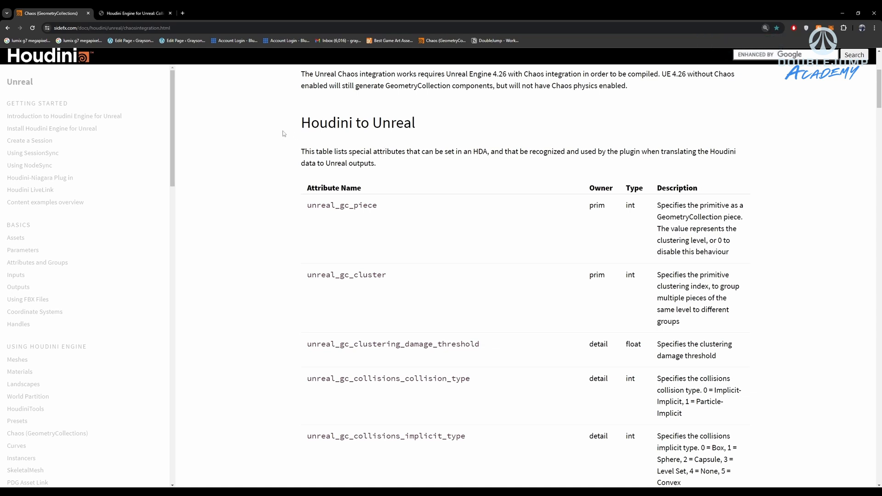
Examine the Houdini to Unreal attribute table, including the unreal_gc_piece description and the clustering and collision attributes.
drag(298, 151, 472, 148)
drag(419, 151, 420, 148)
triple_click(420, 148)
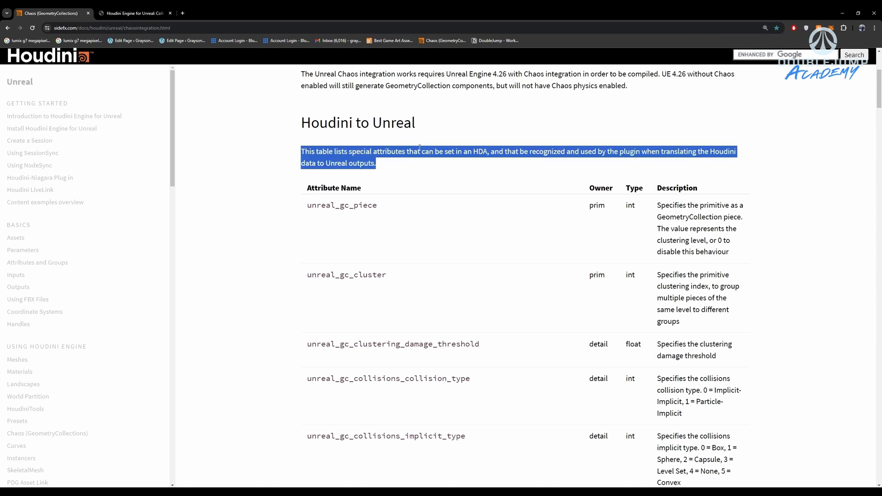
click(420, 147)
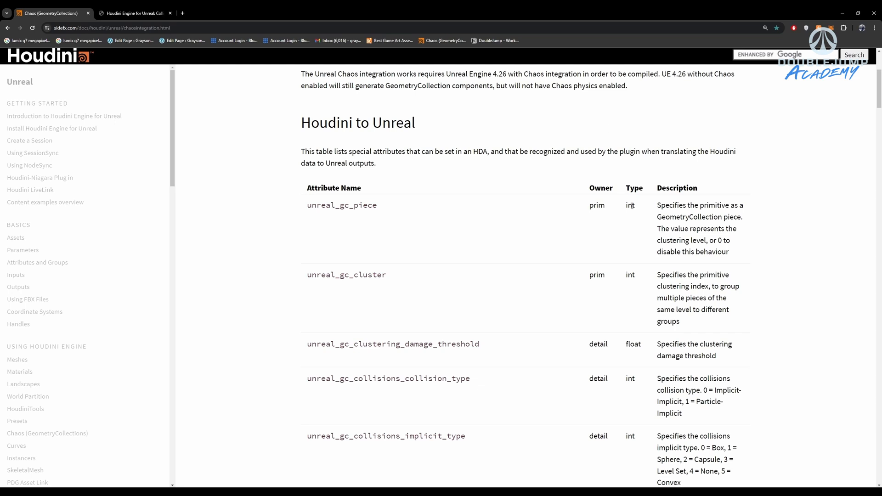
drag(651, 202, 738, 254)
click(738, 254)
scroll(530, 118, down, 2)
scroll(376, 131, up, 2)
drag(292, 206, 432, 215)
click(433, 215)
scroll(421, 220, down, 5)
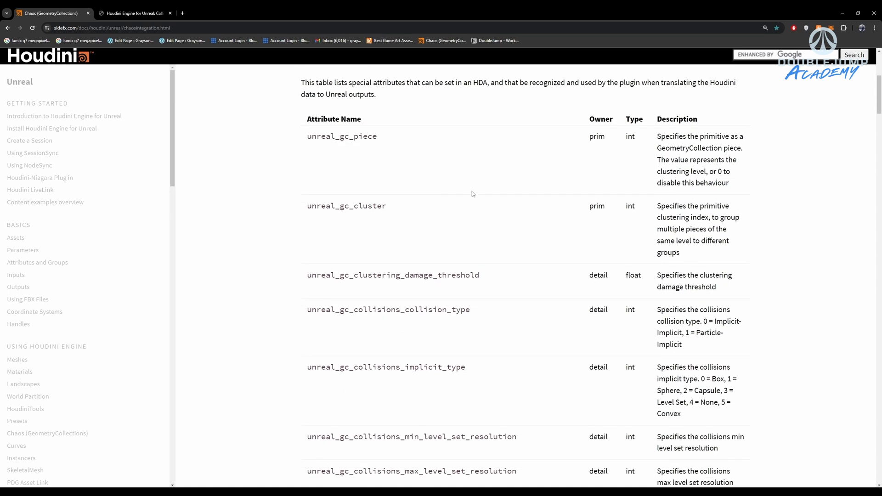
scroll(302, 109, down, 5)
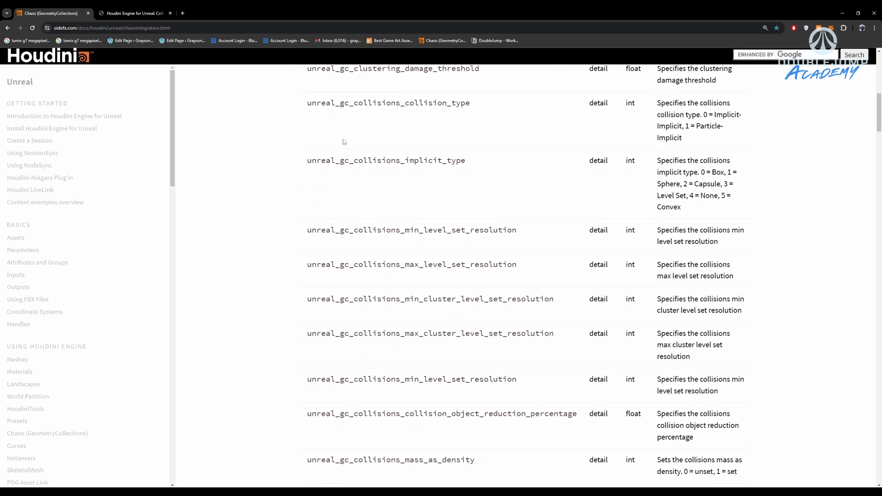
scroll(630, 184, down, 7)
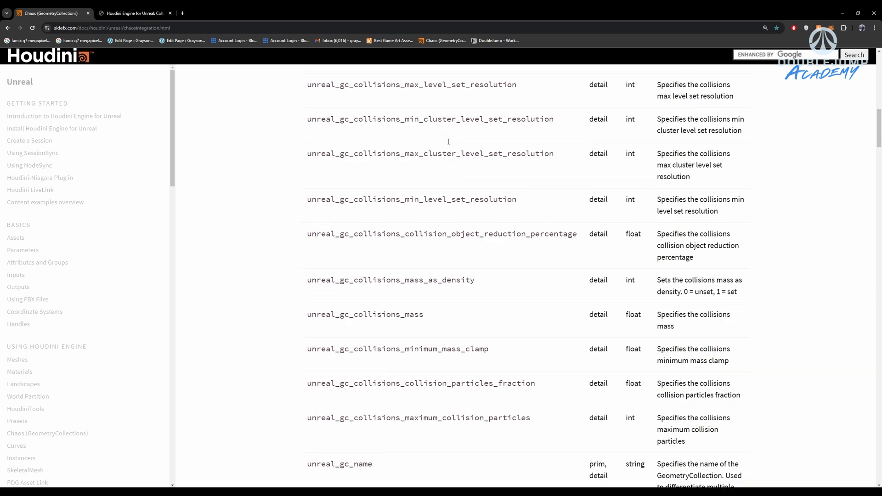
Review the Unreal Engine 5 Attributes table, the notes on size specific data and the Unreal to Houdini attributes.
scroll(457, 221, down, 2)
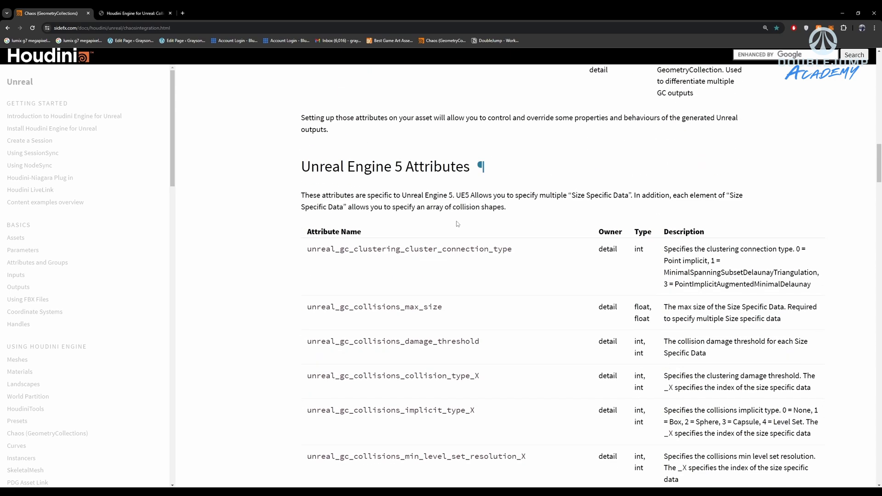
scroll(410, 145, down, 2)
scroll(484, 191, down, 2)
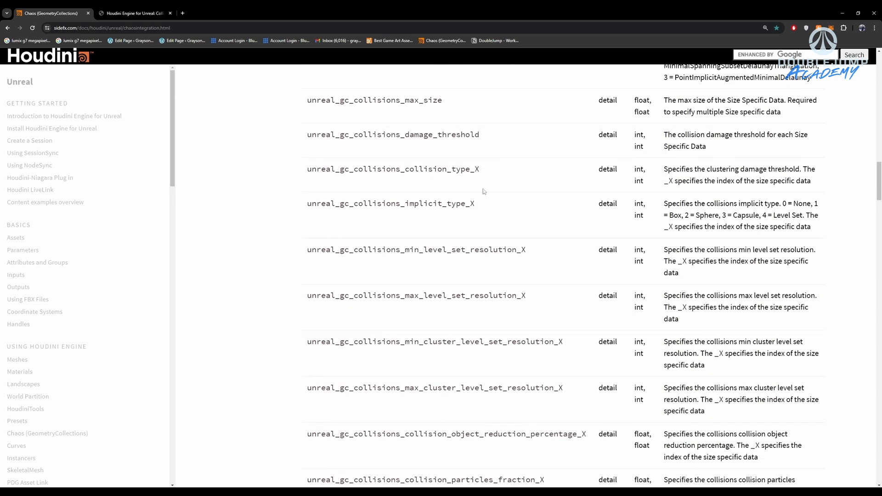
scroll(543, 152, down, 4)
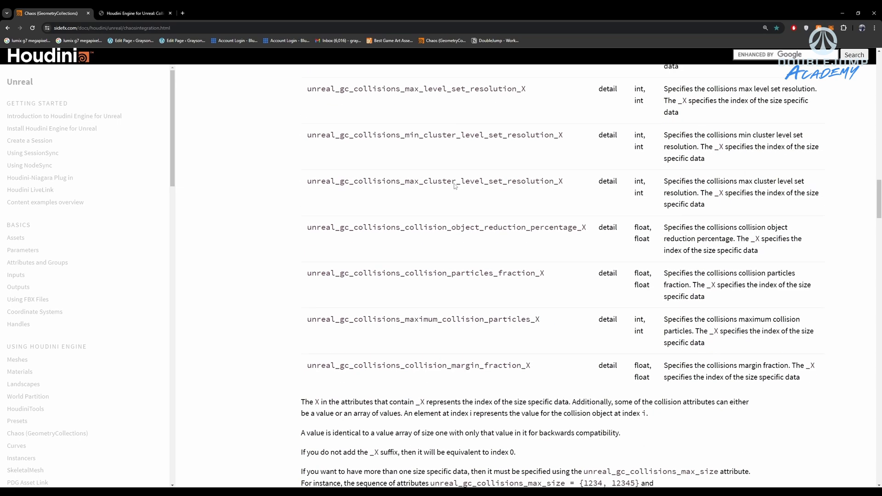
scroll(404, 200, down, 1)
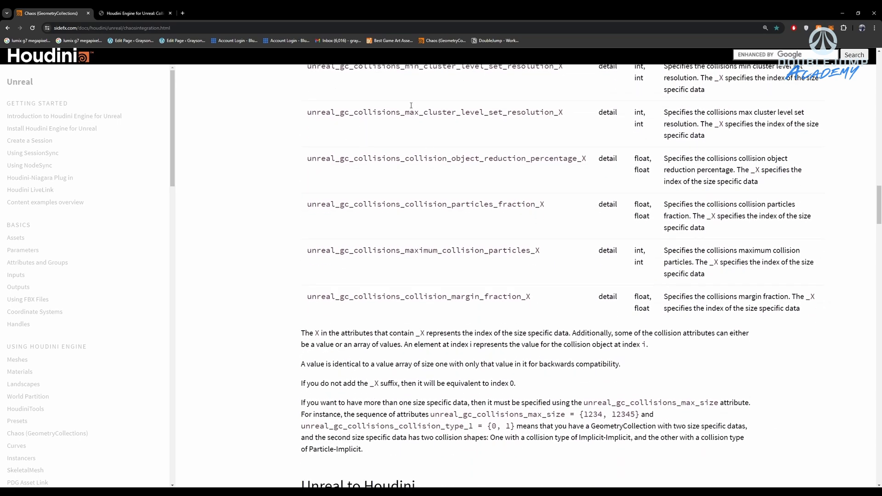
scroll(411, 105, down, 3)
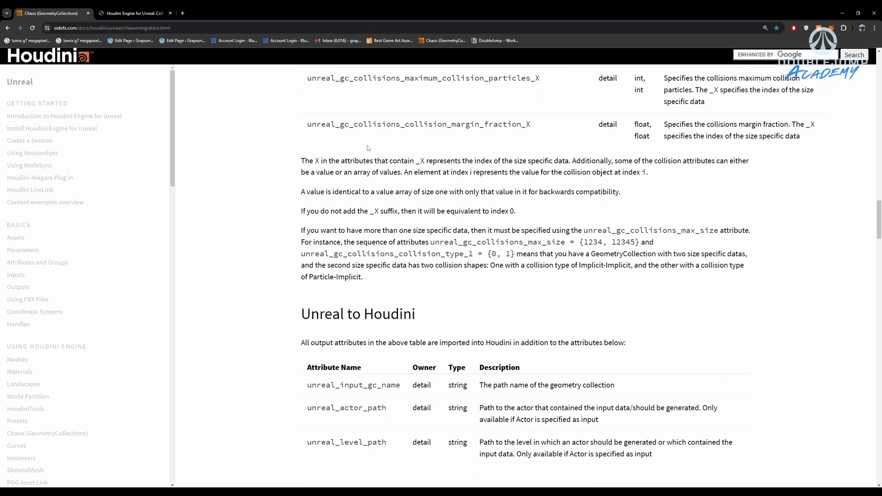
scroll(367, 146, down, 2)
drag(360, 140, 487, 137)
click(488, 136)
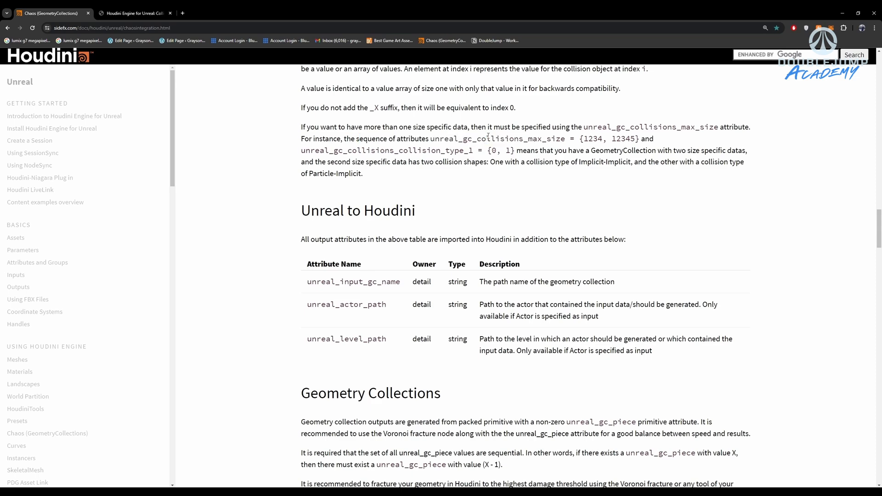
scroll(488, 136, down, 4)
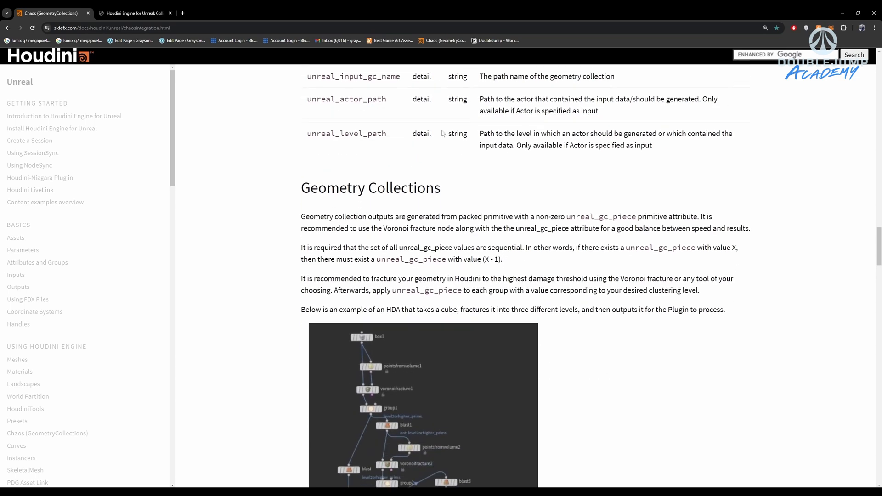
scroll(415, 204, down, 1)
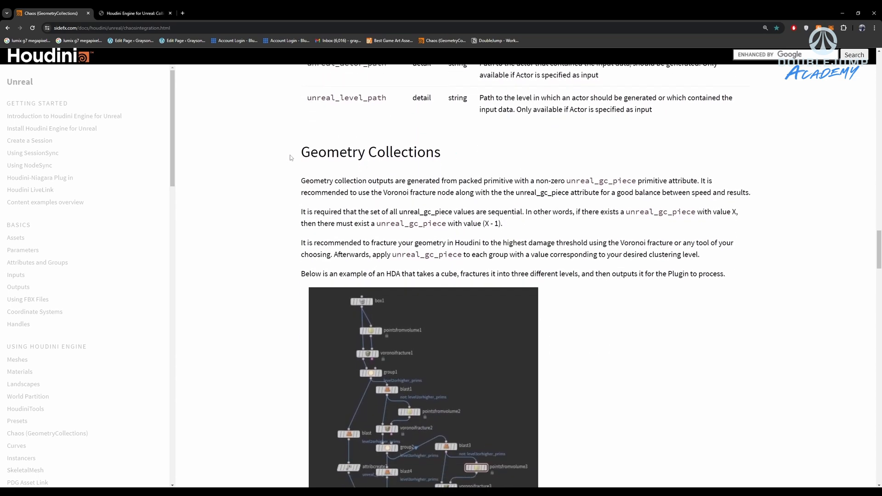
Read the Geometry Collections section, examining its fracture requirements, the example HDA network and the attribute wrangle code.
drag(257, 160, 430, 193)
click(434, 182)
drag(351, 181, 546, 243)
click(513, 229)
scroll(319, 134, down, 2)
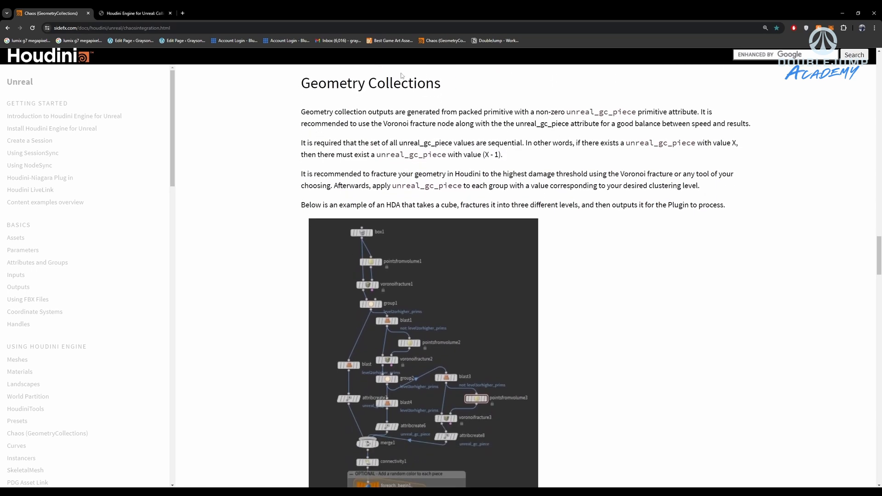
scroll(346, 146, down, 2)
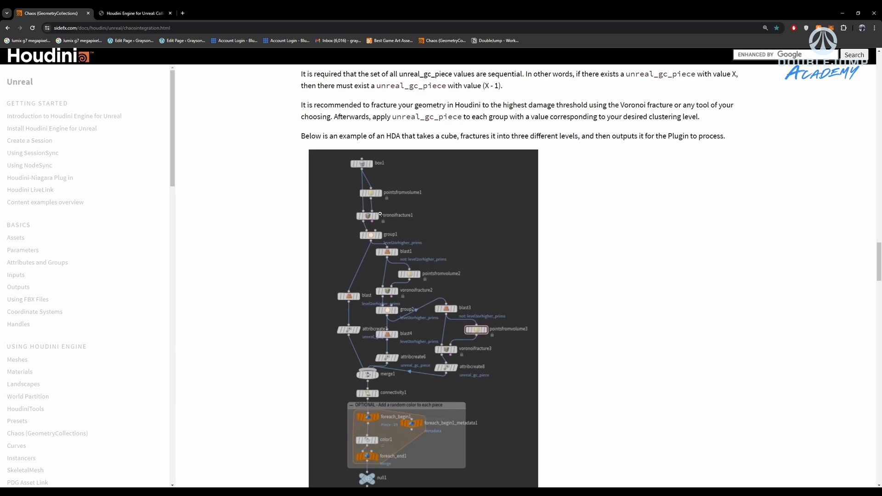
scroll(648, 236, down, 3)
scroll(559, 160, down, 7)
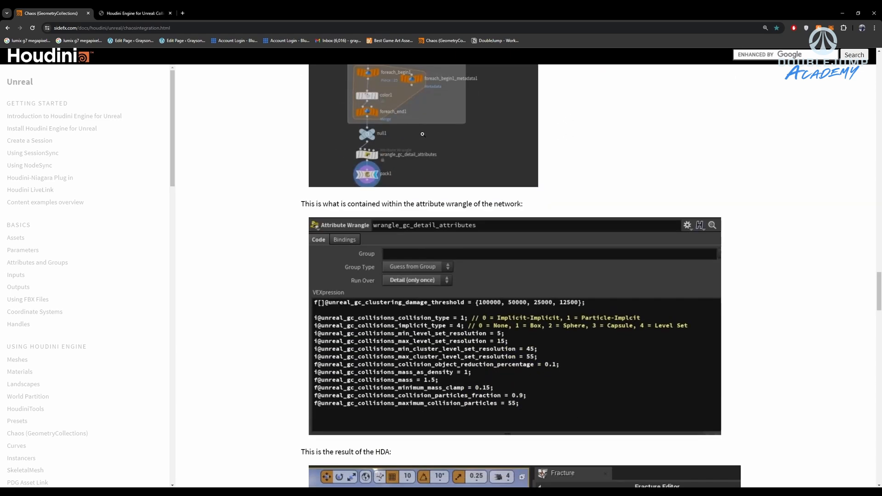
scroll(394, 398, down, 5)
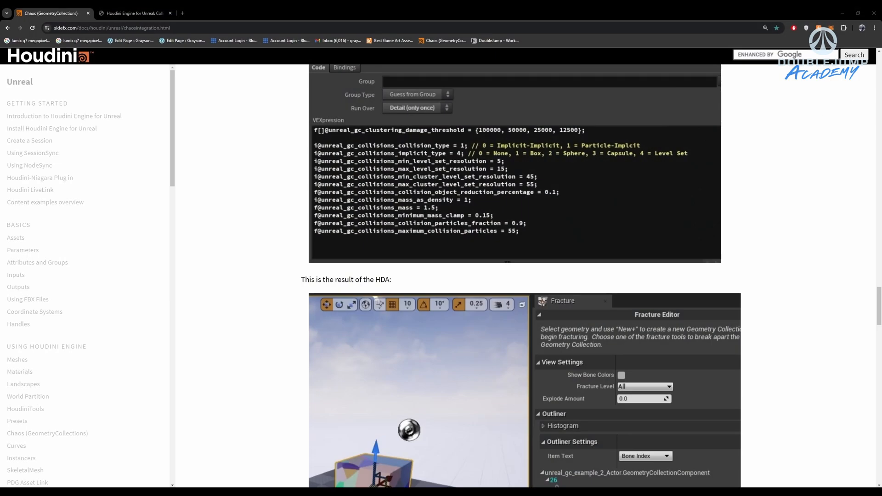
Browse the project's HoudiniEngine plugin Content/Examples folders, including hda and Chaos, and examine the example geometry collection HDAs.
drag(881, 126, 393, 142)
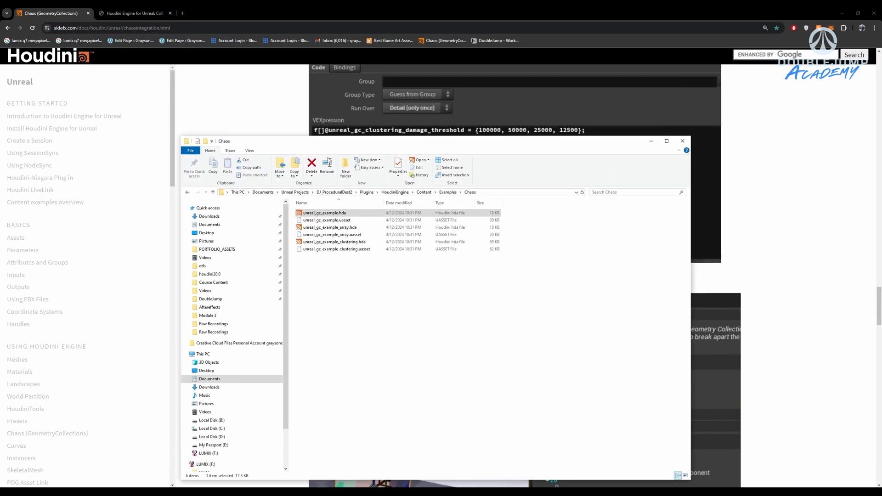
click(363, 193)
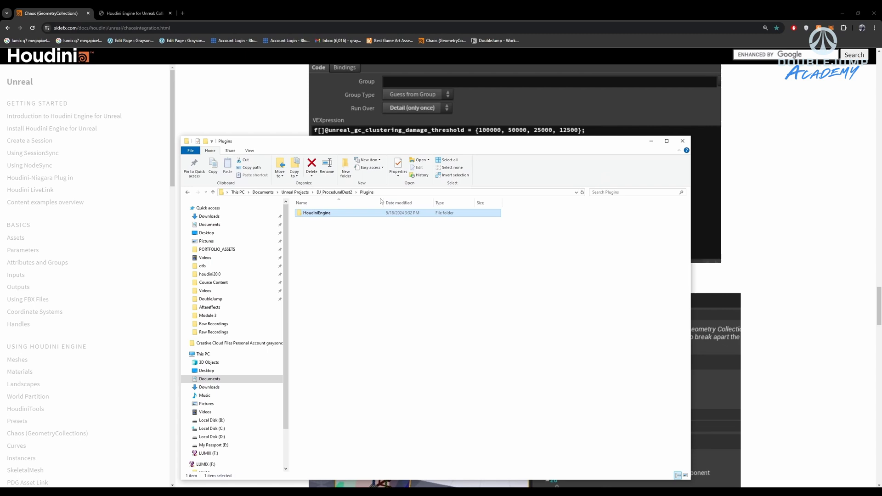
click(187, 192)
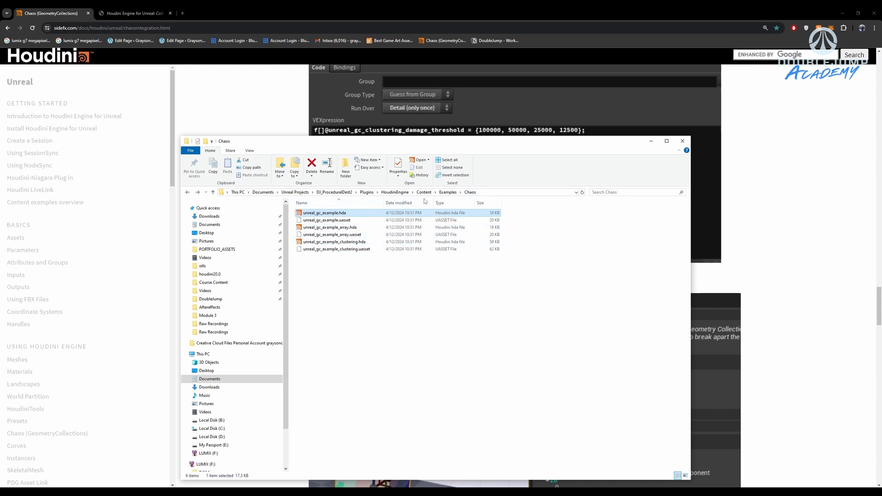
click(448, 192)
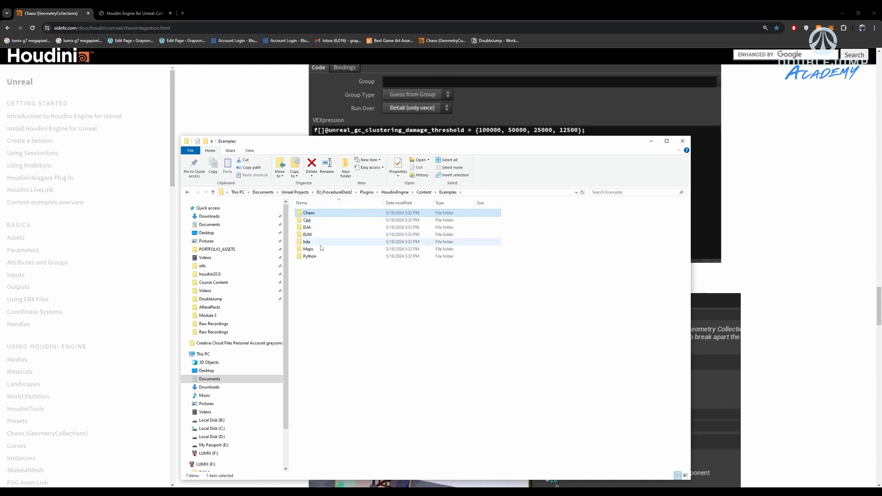
double_click(321, 243)
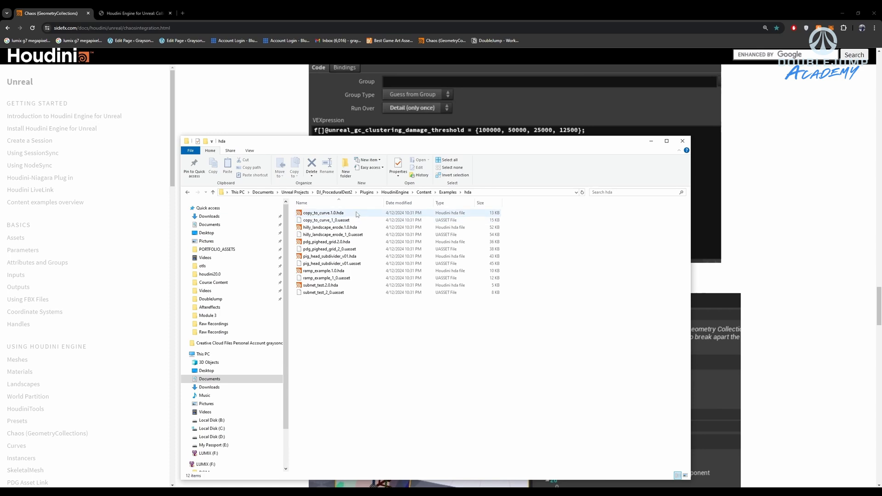
click(448, 192)
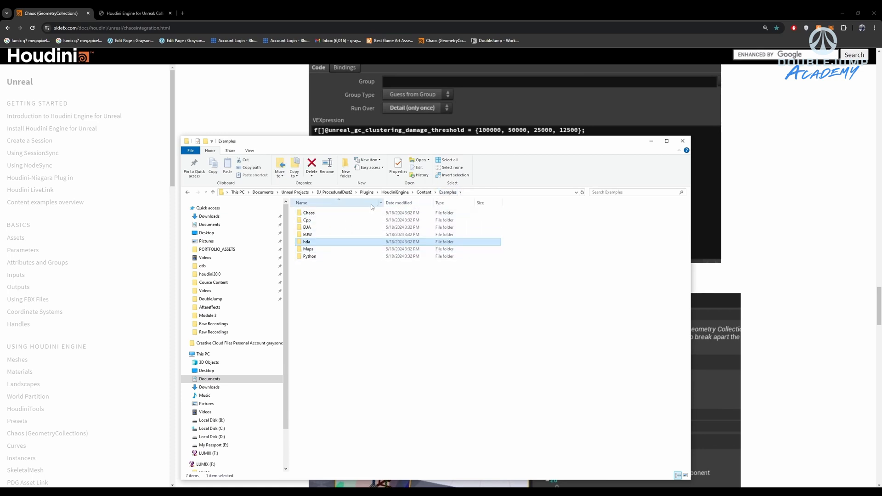
double_click(349, 213)
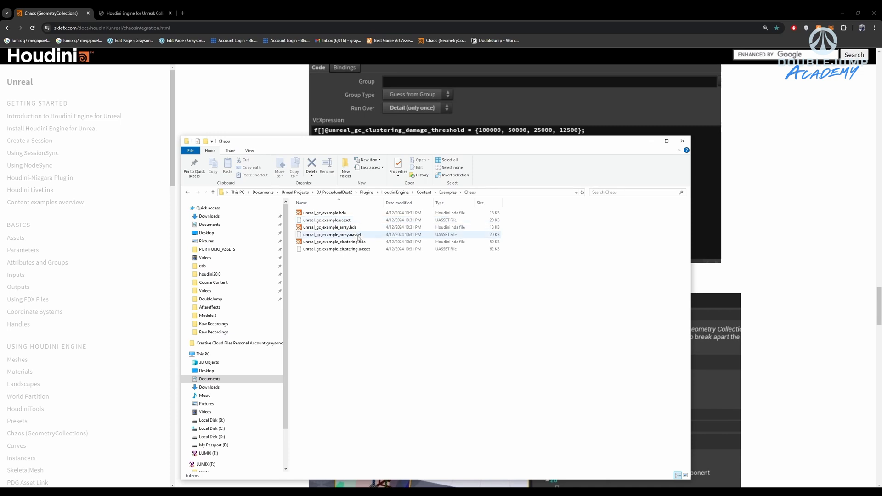
click(388, 213)
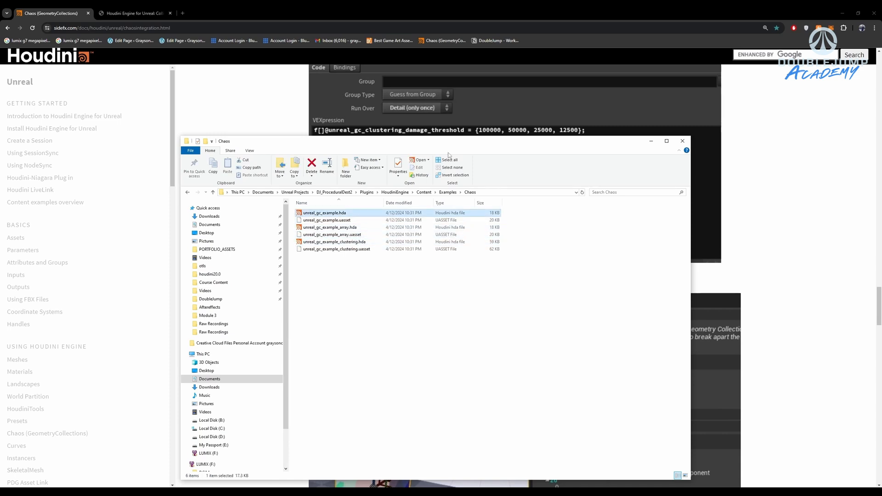
click(412, 301)
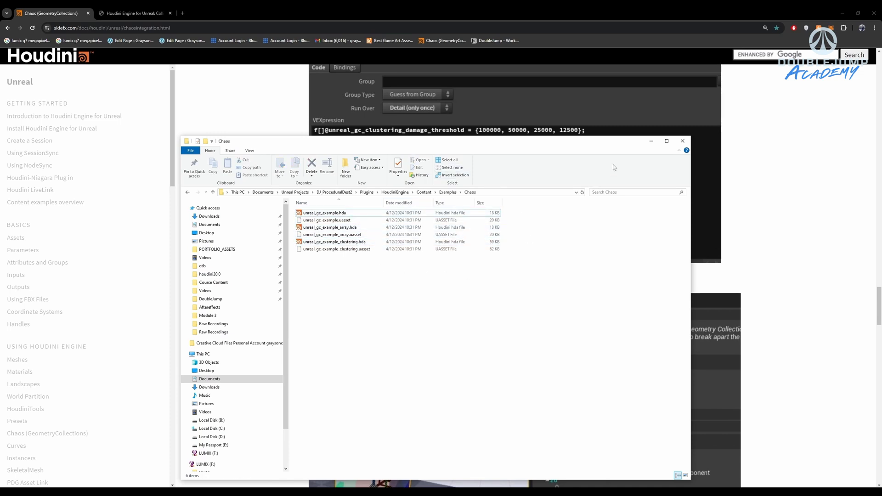
click(651, 141)
Review the Fracturing and Clustering section of the documentation, including the example network with RBD fracture and RBD cluster nodes.
scroll(559, 173, down, 5)
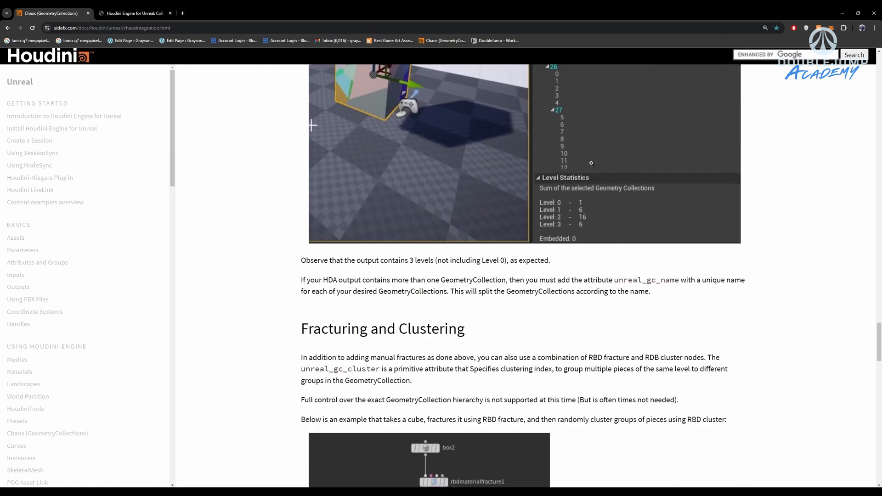
scroll(592, 163, down, 6)
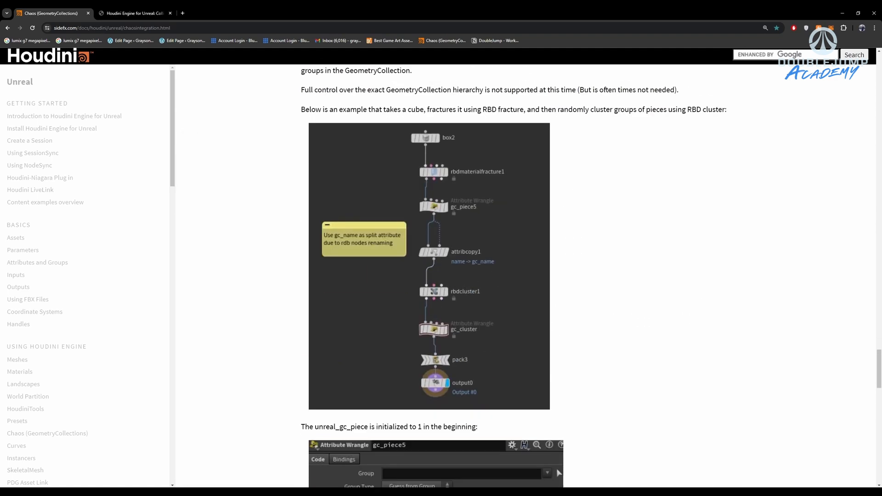
scroll(483, 277, down, 3)
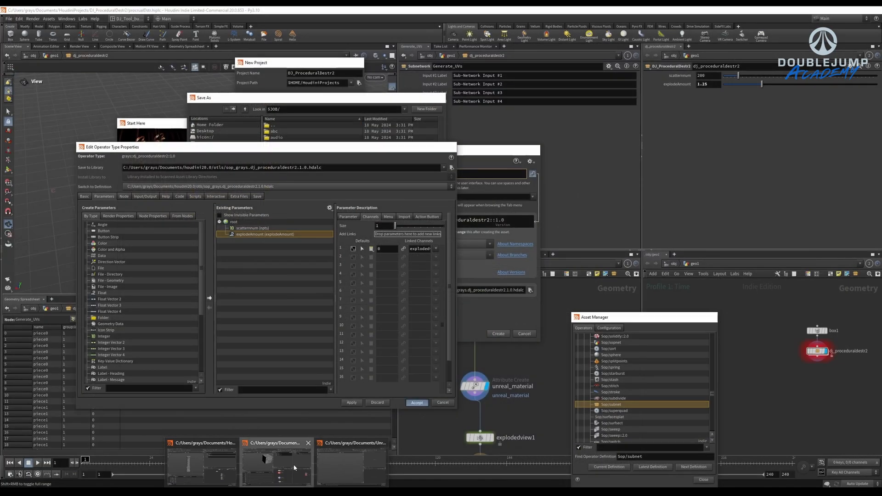
Switch to Houdini and display the Generate_UVs subnetwork's fractured cube inside dj_proceduraldestr2.
click(294, 468)
middle_drag(537, 362, 560, 337)
scroll(561, 340, up, 2)
drag(578, 370, 482, 416)
drag(524, 384, 522, 368)
click(554, 340)
scroll(560, 280, up, 3)
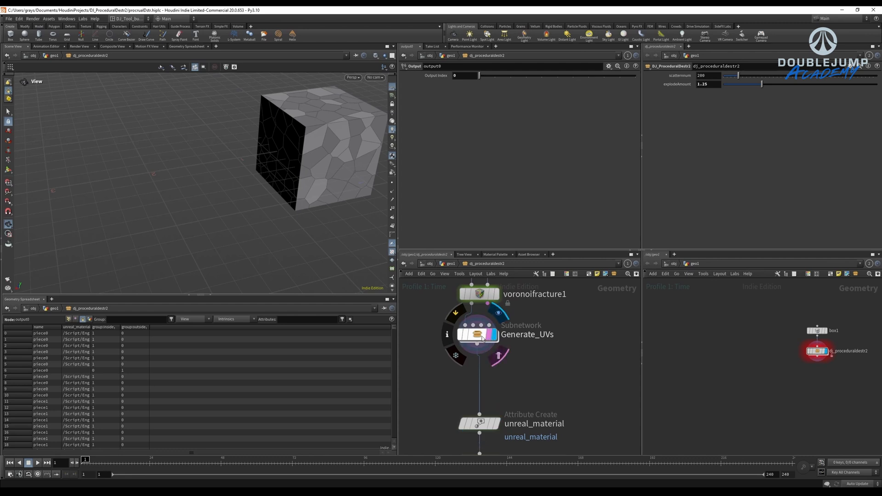
click(478, 334)
drag(287, 216, 321, 193)
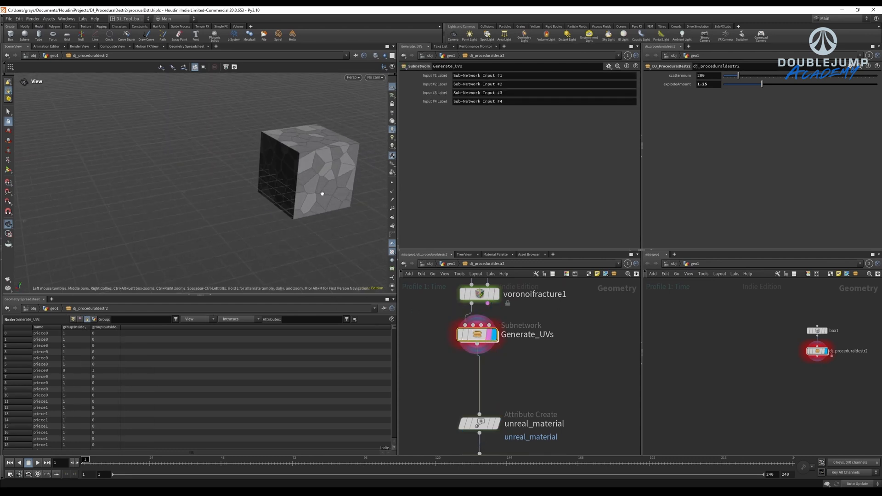
middle_drag(321, 193, 259, 186)
drag(259, 186, 256, 171)
Add an RBD Cluster node beside the main chain and feed it from the output of Generate_UVs.
key(Tab)
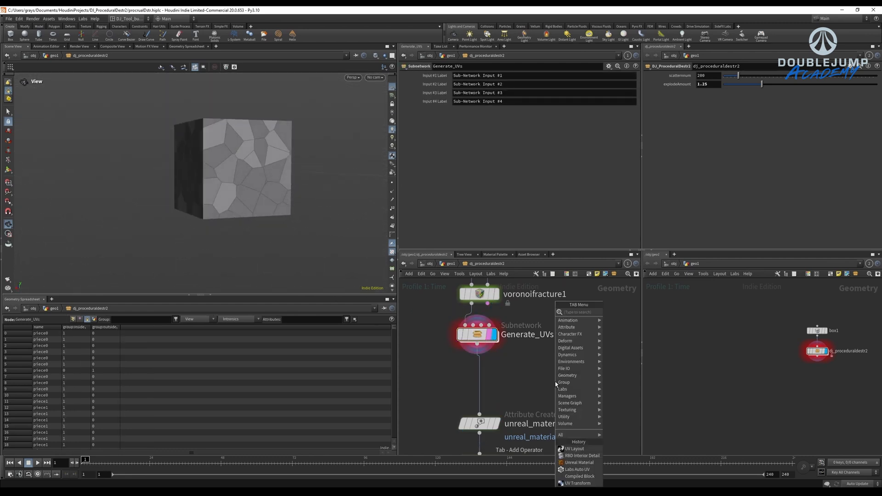
text(rbdclu)
key(Return)
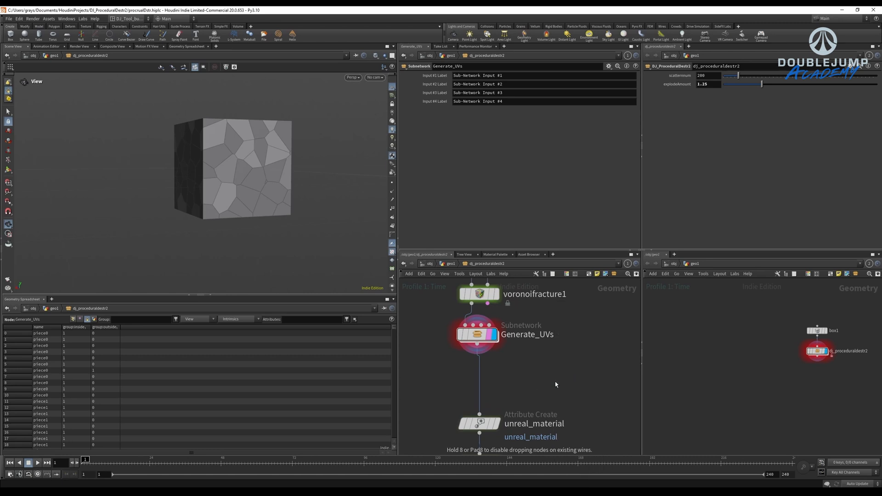
click(555, 381)
drag(478, 354, 555, 373)
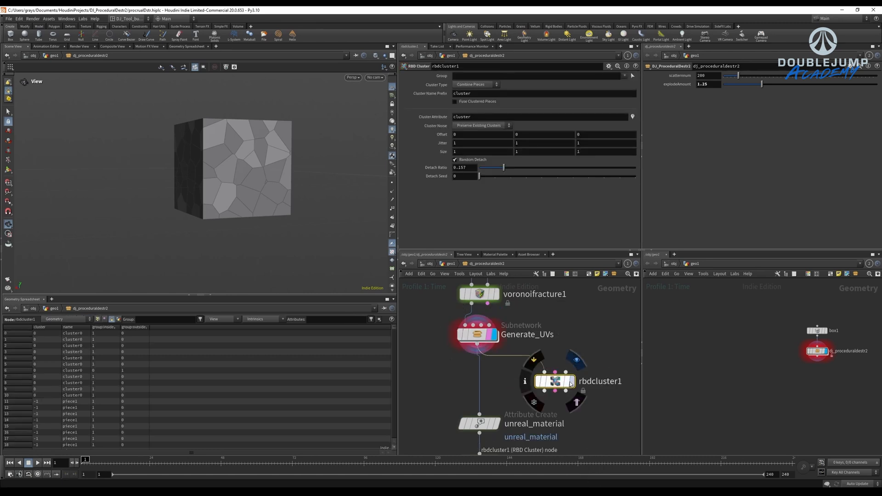
Add an RBD Exploded View node, connect it below rbdcluster1 and display its result.
scroll(536, 360, down, 3)
key(Tab)
text(r)
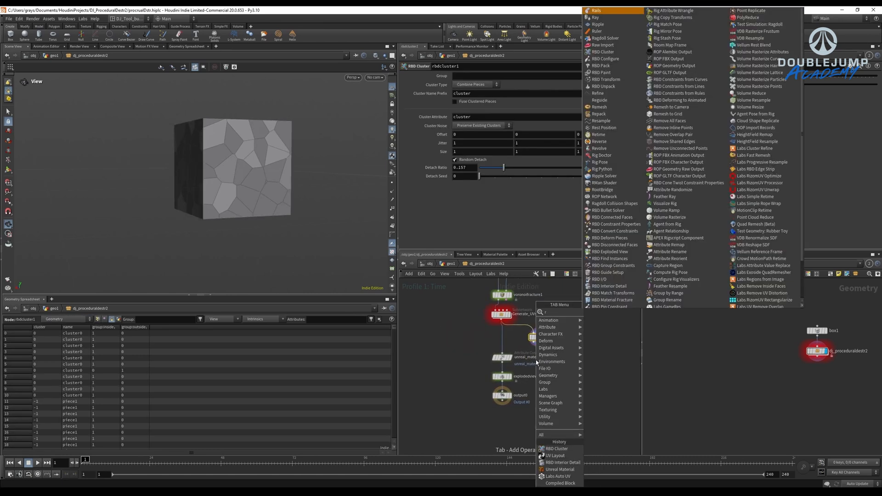
text(bdexp)
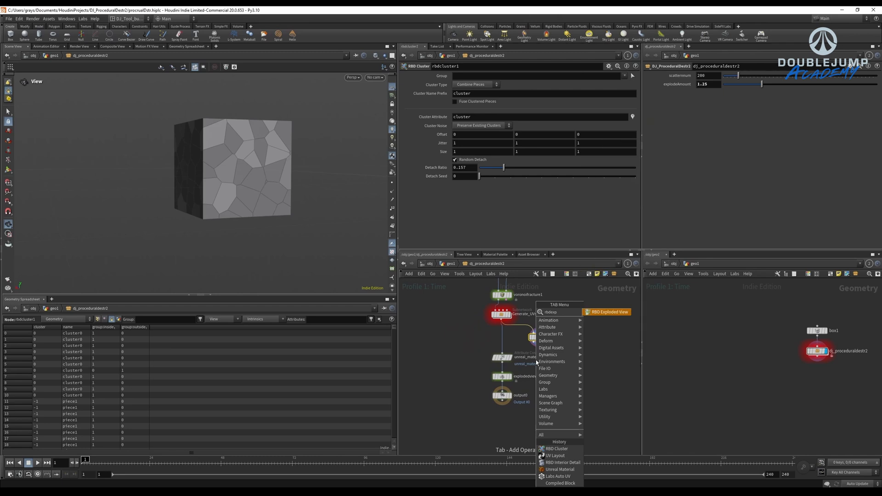
key(Return)
click(536, 360)
scroll(535, 360, up, 3)
drag(536, 360, 560, 375)
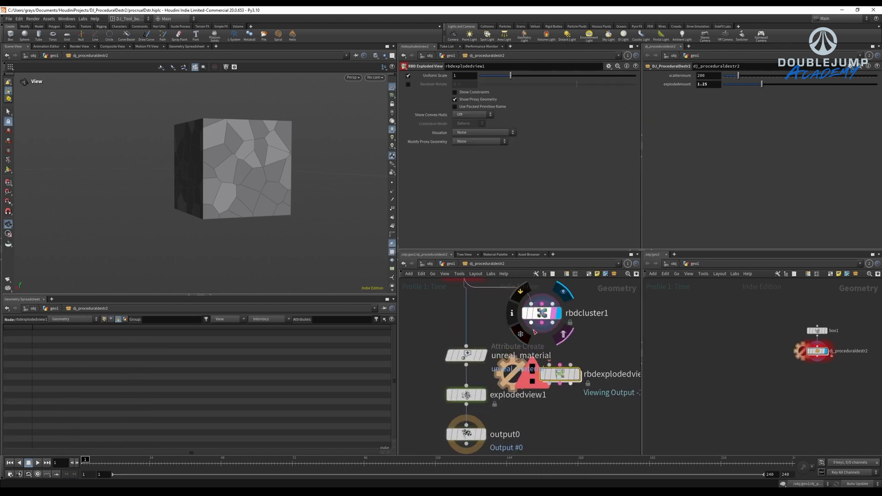
drag(531, 323, 545, 357)
click(576, 374)
Move the unreal_material, explodedview1 and output0 nodes aside, away from the cluster branch, and select rbdexplodedview1.
drag(449, 310, 500, 463)
drag(467, 357, 414, 379)
click(545, 357)
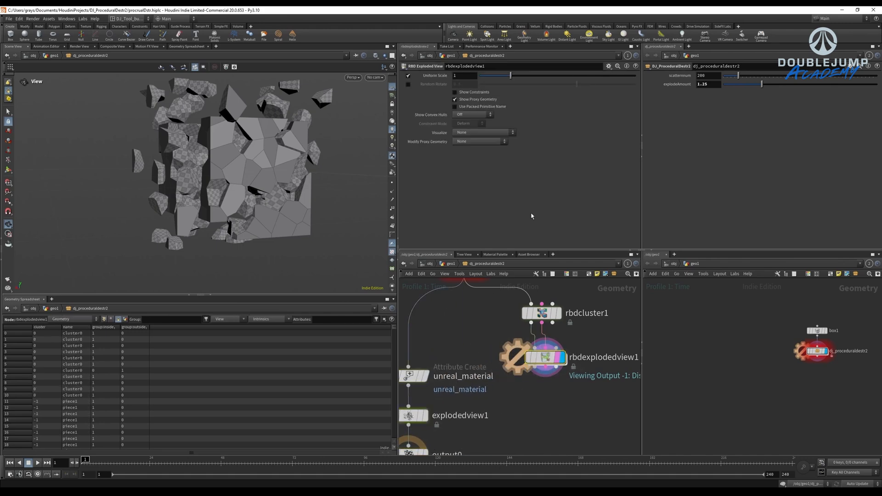
Examine the exploded clusters and loose pieces of the fractured cube from several angles and distances.
drag(322, 151, 246, 136)
scroll(261, 155, up, 3)
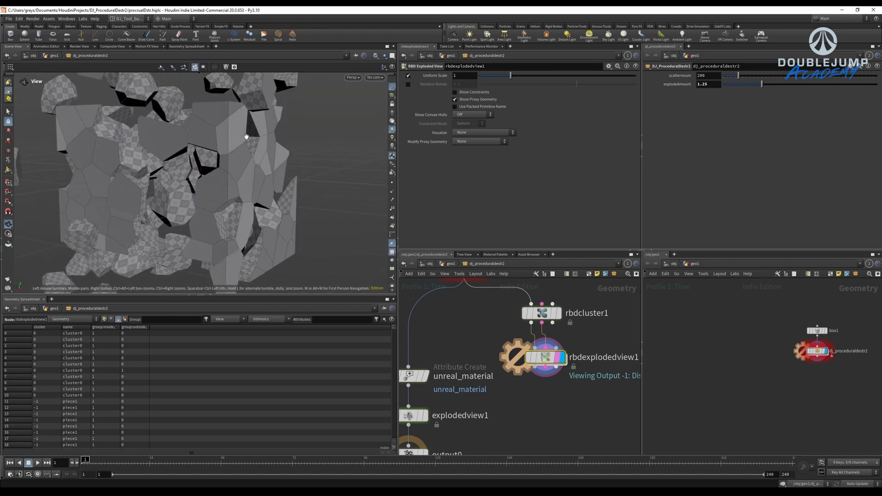
middle_drag(489, 319, 480, 385)
scroll(271, 153, up, 3)
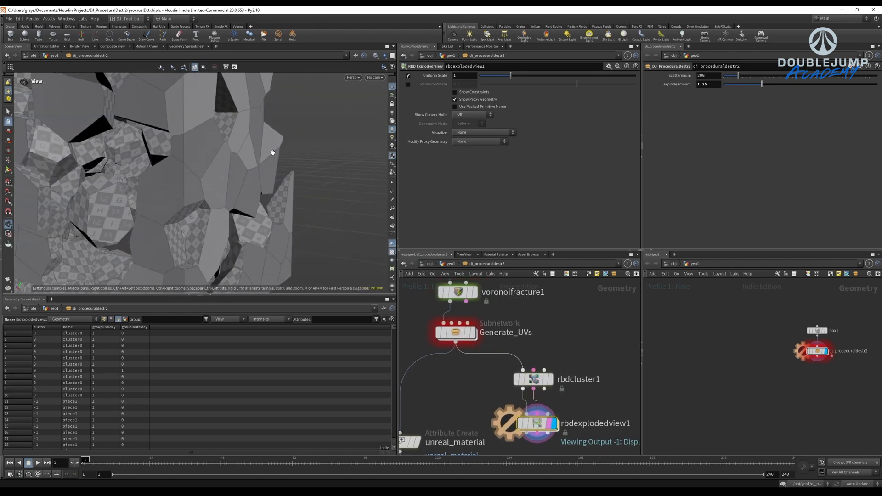
drag(274, 152, 313, 163)
scroll(257, 152, down, 4)
scroll(326, 161, up, 2)
right_drag(231, 103, 199, 133)
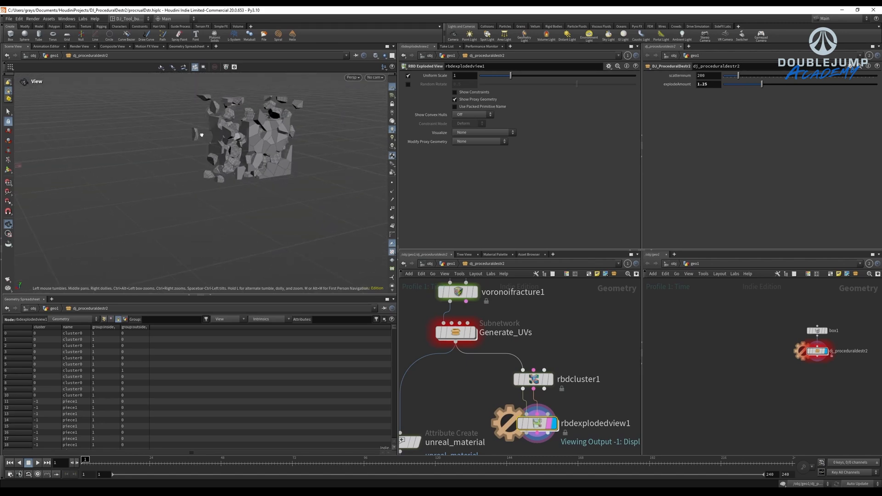
drag(199, 134, 223, 117)
right_drag(223, 117, 209, 168)
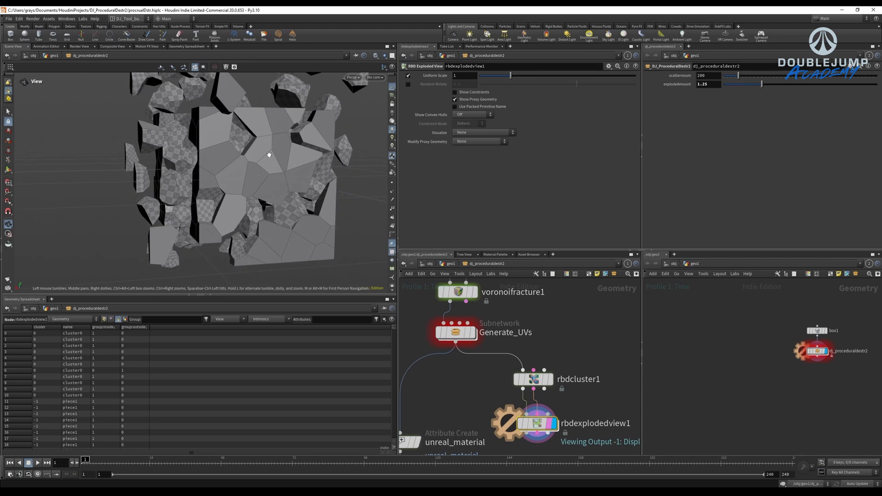
right_drag(223, 146, 202, 106)
drag(202, 106, 187, 79)
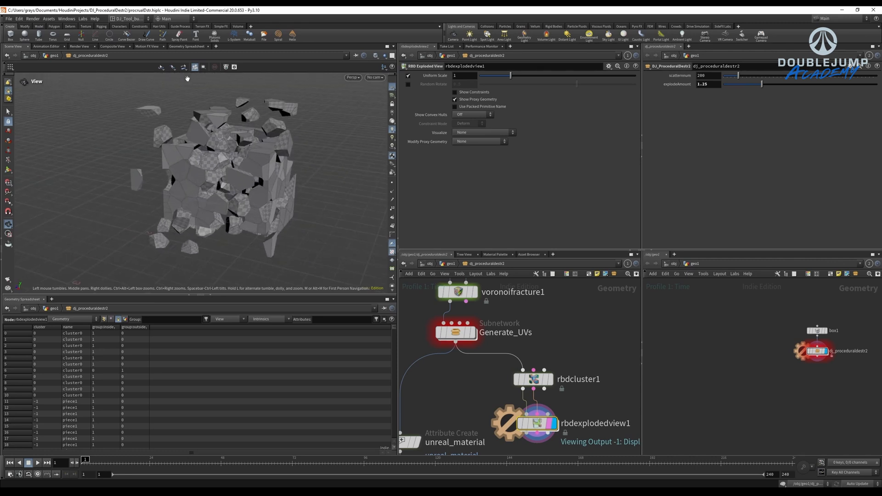
Set the Detach Ratio of rbdcluster1 to 0.
click(543, 378)
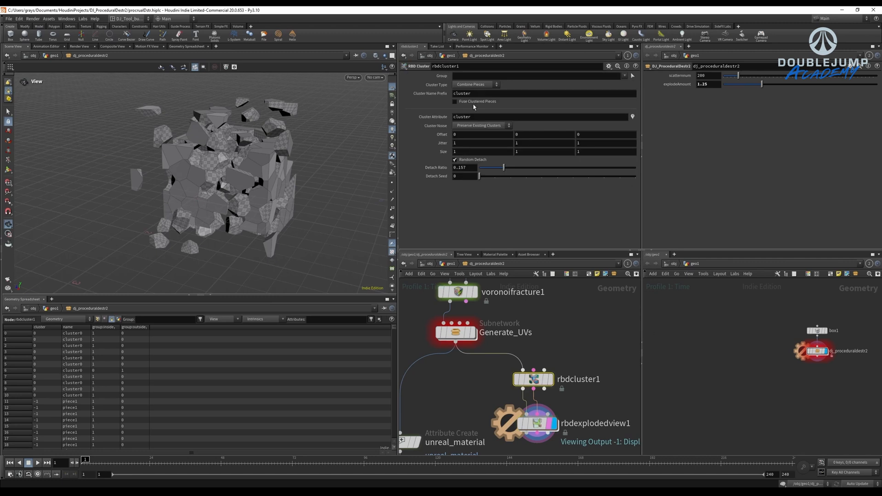
mouse_move(442, 152)
middle_down()
mouse_move(537, 152)
mouse_move(448, 152)
middle_up()
drag(513, 168, 467, 176)
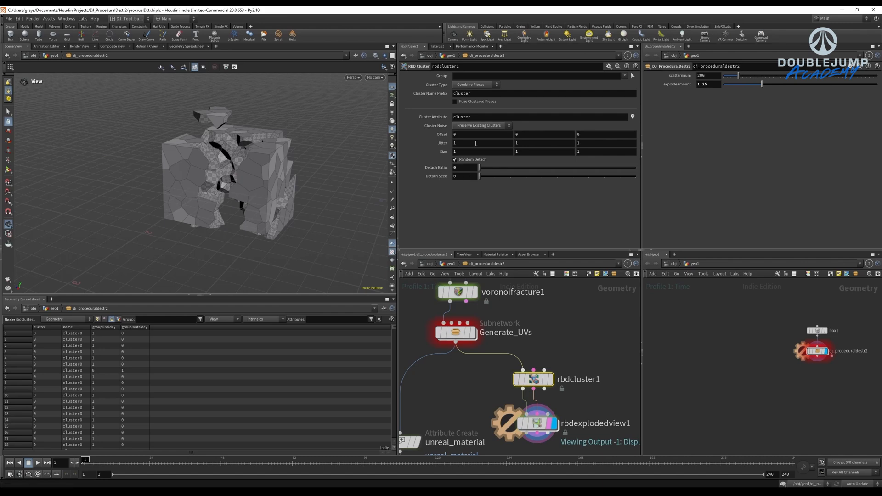
Try a cluster noise Size of 0.6 on rbdcluster1, inspect the smaller clusters and restore the default Size.
middle_drag(443, 151, 480, 156)
middle_drag(435, 151, 408, 158)
drag(288, 146, 329, 132)
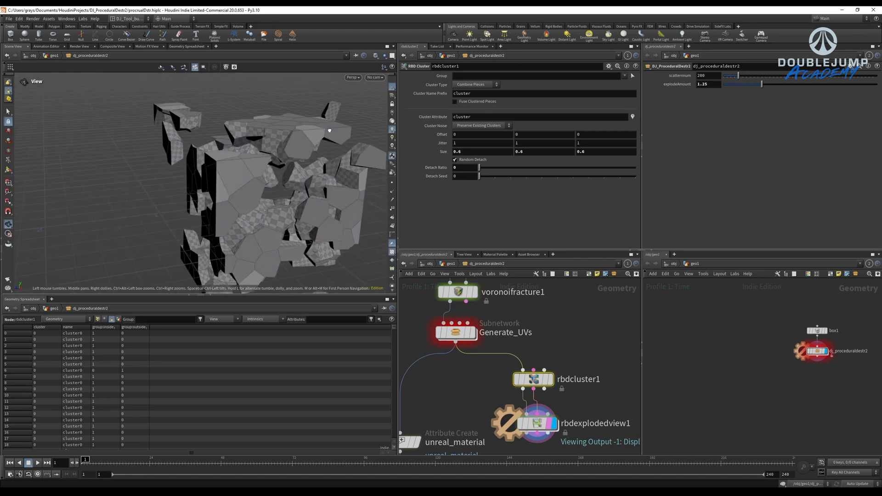
right_drag(329, 132, 193, 120)
drag(193, 120, 282, 171)
ctrl+middle_click(440, 152)
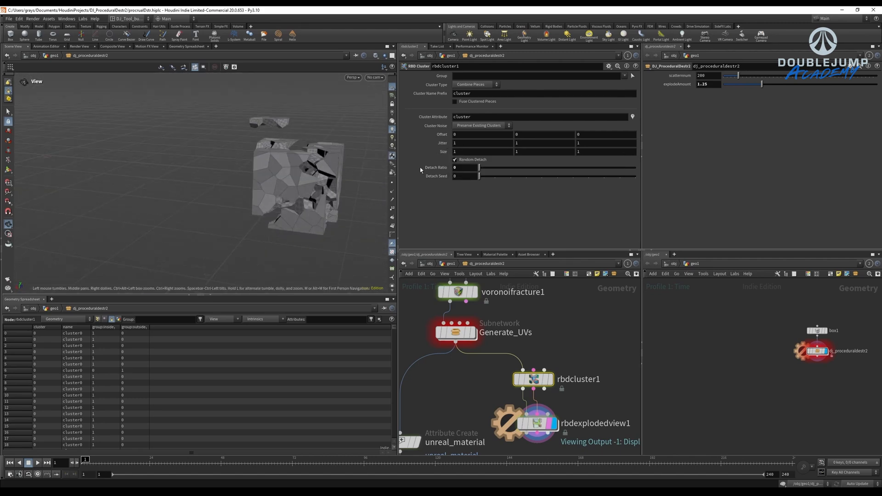
Set the Detach Ratio of rbdcluster1 to 0.1 and inspect the resulting clusters.
click(468, 167)
key(Return)
scroll(272, 145, down, 2)
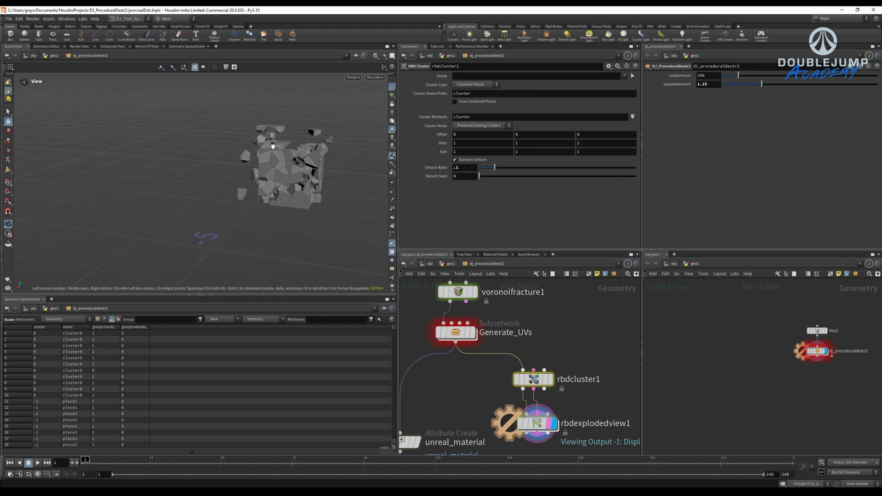
drag(254, 146, 307, 152)
scroll(307, 151, down, 4)
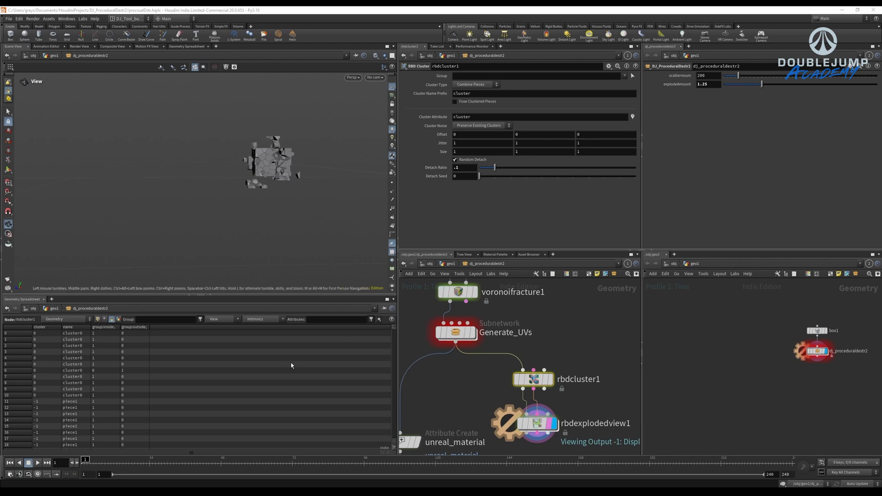
scroll(542, 324, down, 3)
middle_drag(545, 362, 563, 333)
scroll(562, 333, up, 2)
drag(578, 372, 555, 317)
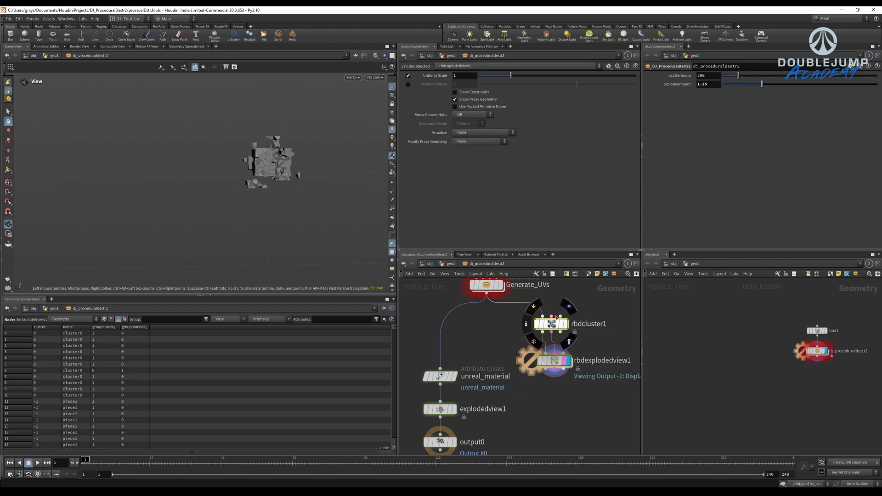
click(503, 343)
key(Tab)
click(458, 339)
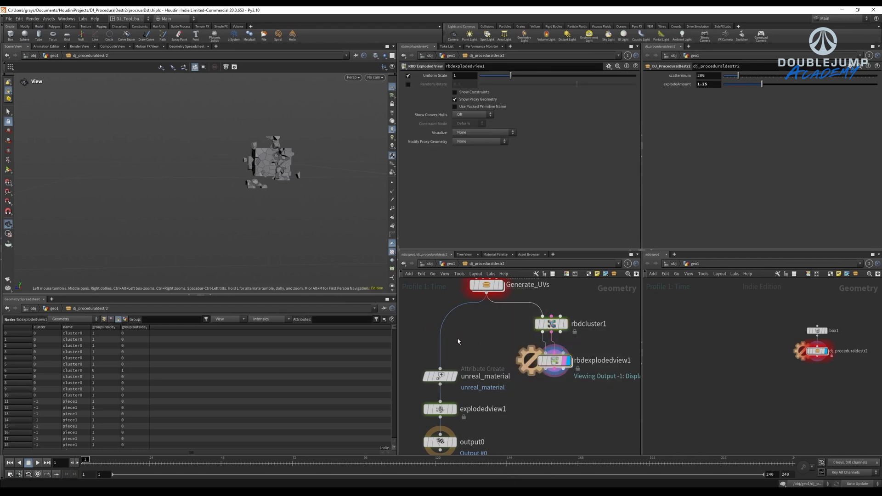
Move the unreal_material, explodedview1 and output0 nodes down to make room in the chain below Generate_UVs.
middle_drag(458, 341, 488, 282)
drag(430, 301, 508, 437)
drag(465, 346, 466, 453)
middle_drag(545, 354, 528, 392)
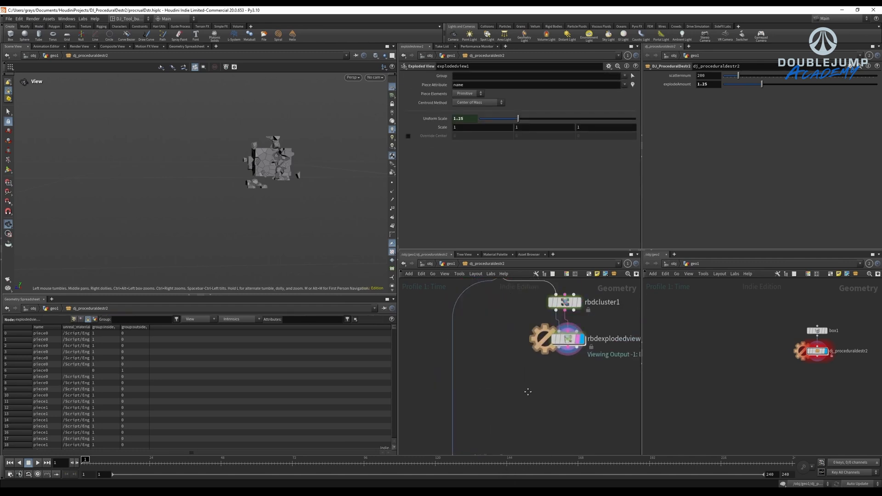
Add a Subnetwork node beside rbdcluster1 and wire the output of Generate_UVs to its first input.
scroll(528, 392, up, 2)
key(Tab)
text(subne)
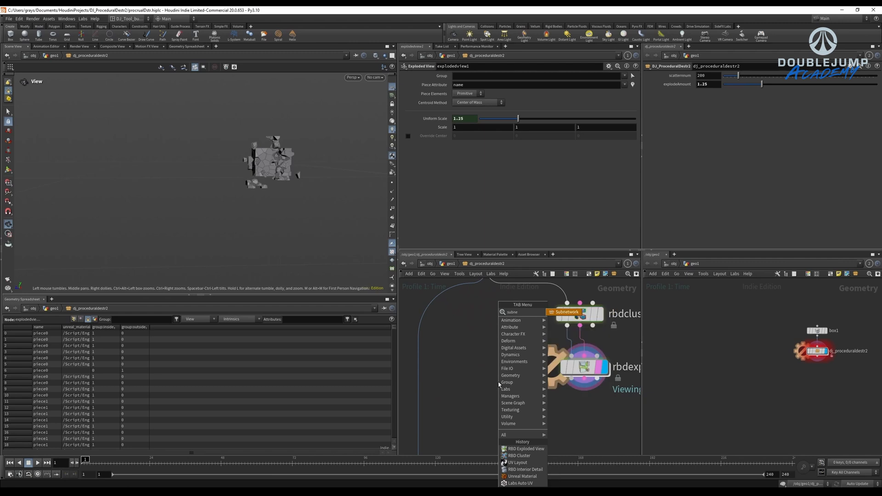
key(Return)
middle_drag(488, 276, 492, 307)
click(489, 301)
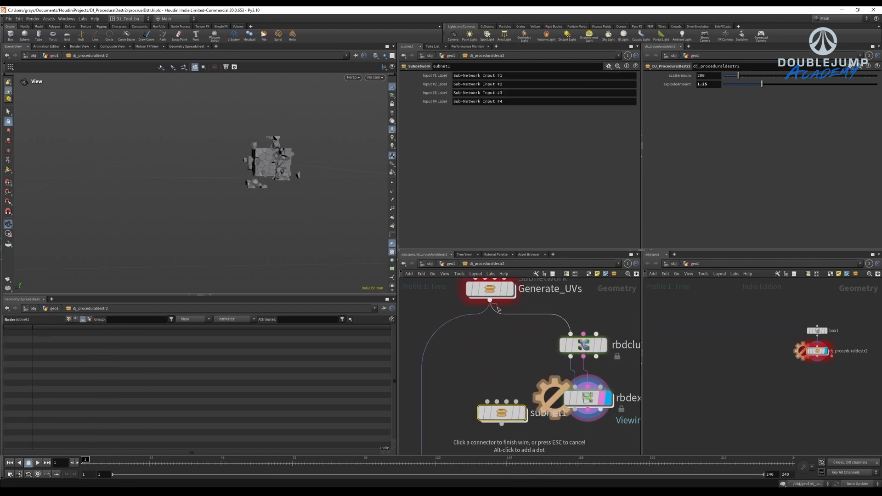
click(488, 402)
Rewire the first input of subnet1 to the first output of rbdcluster1 and reposition both nodes.
click(583, 345)
middle_drag(548, 364, 536, 339)
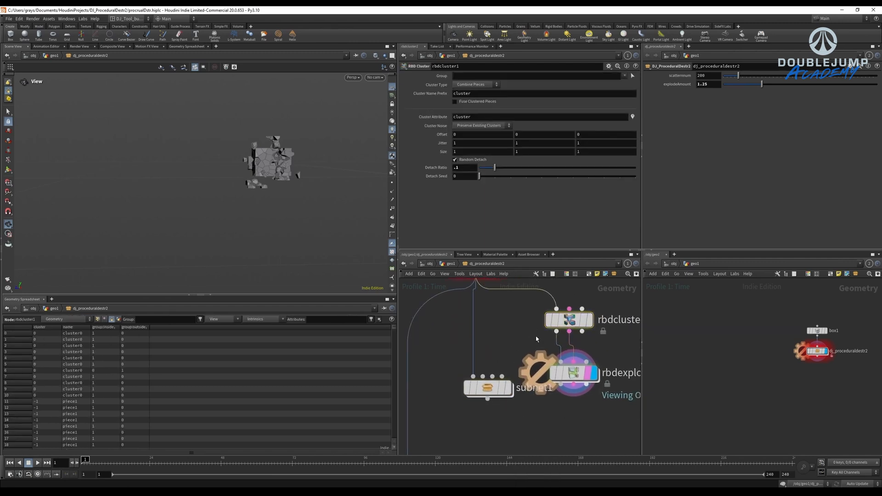
click(556, 331)
click(473, 377)
drag(572, 321, 541, 322)
drag(494, 388, 469, 407)
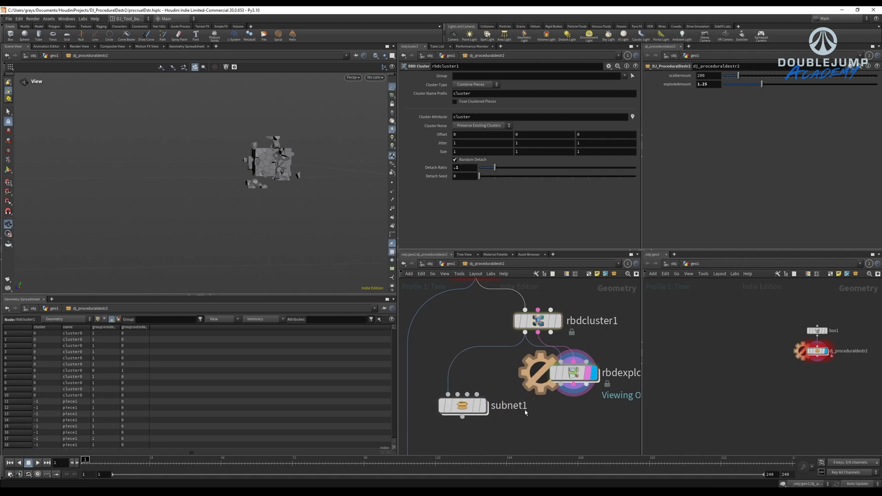
Rename the new subnetwork as initalize_unreal_physics.
click(524, 407)
double_click(524, 405)
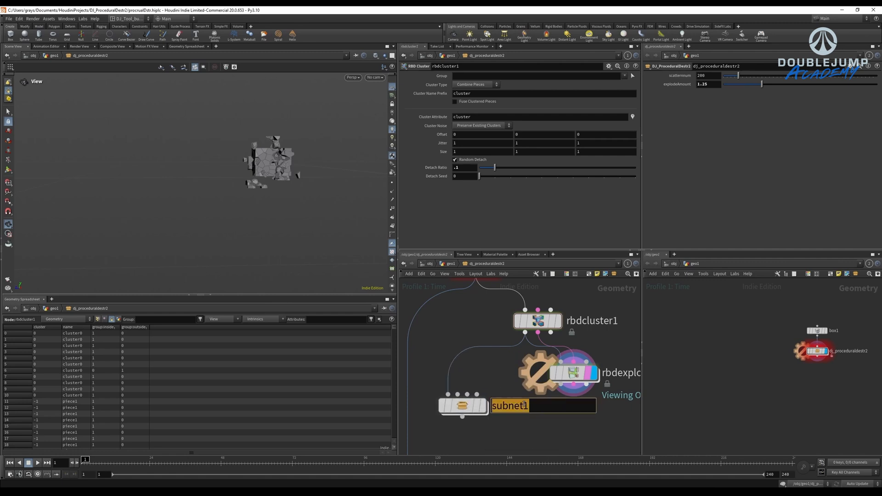
text(initalize_unreal_p)
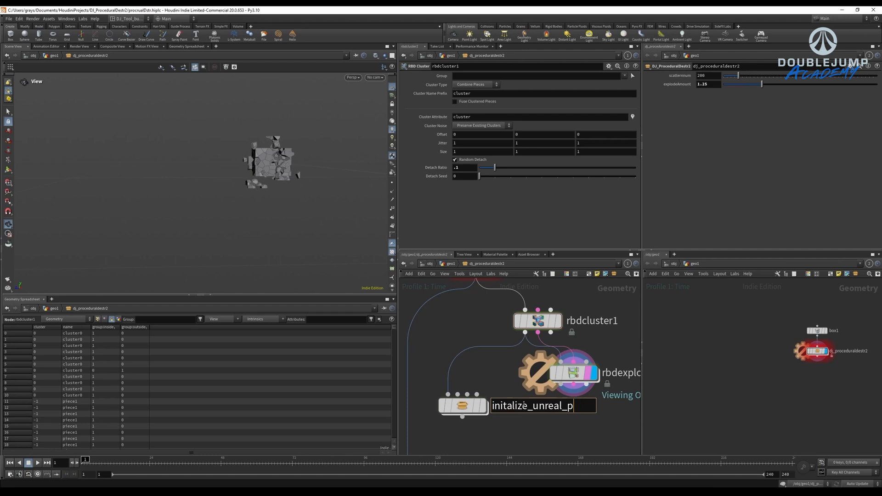
text(hysics)
key(Return)
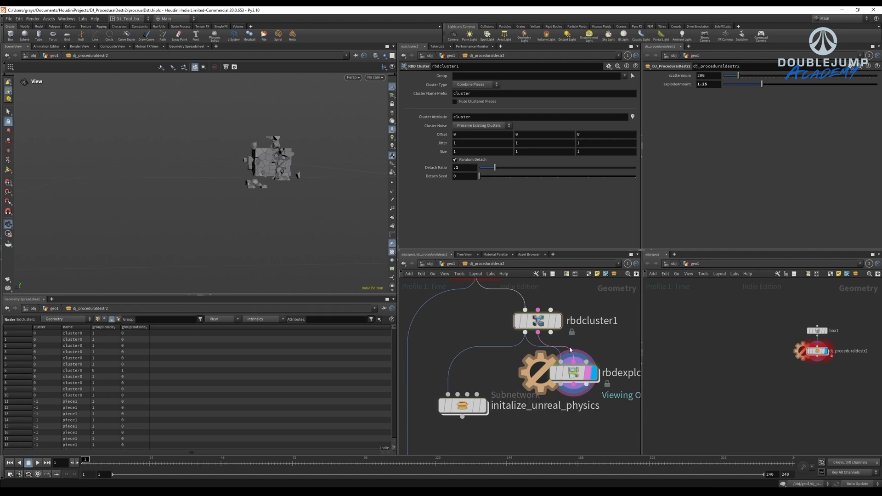
Inside initalize_unreal_physics, add an Attribute Wrangle node between Sub-Network Input #1 and output0.
double_click(462, 406)
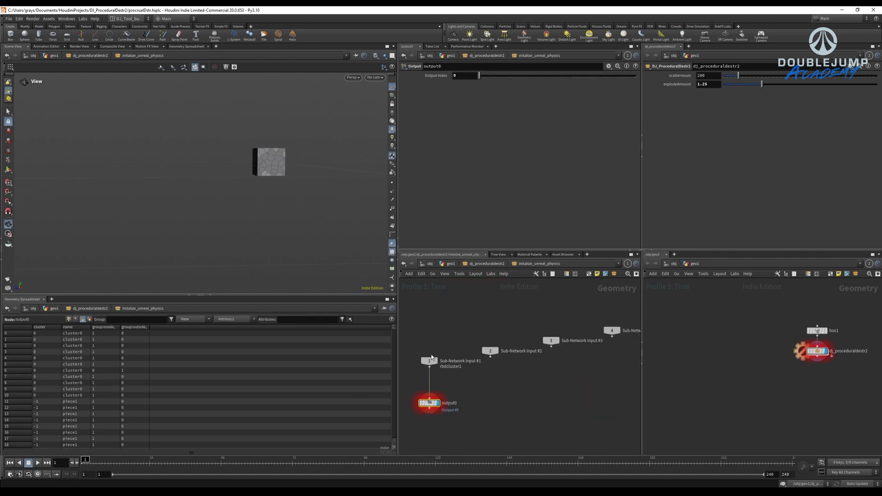
scroll(514, 363, up, 5)
key(Tab)
text(a)
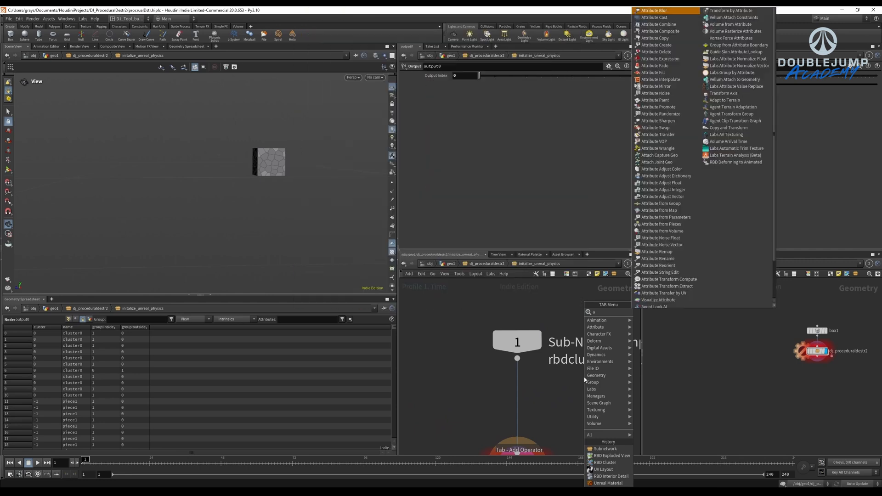
text(ttribw)
key(Return)
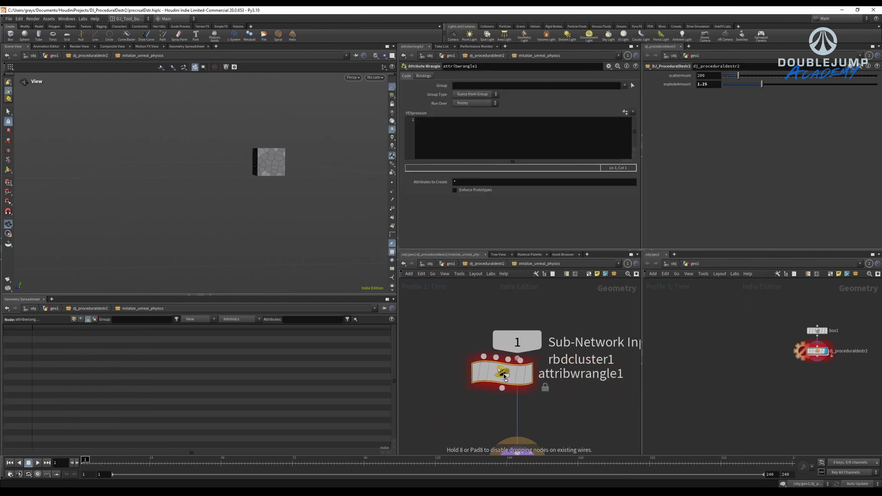
click(505, 377)
Stop the Profile 1 recording in the Performance Monitor and return to the attribwrangle1 parameters.
ctrl+click(467, 38)
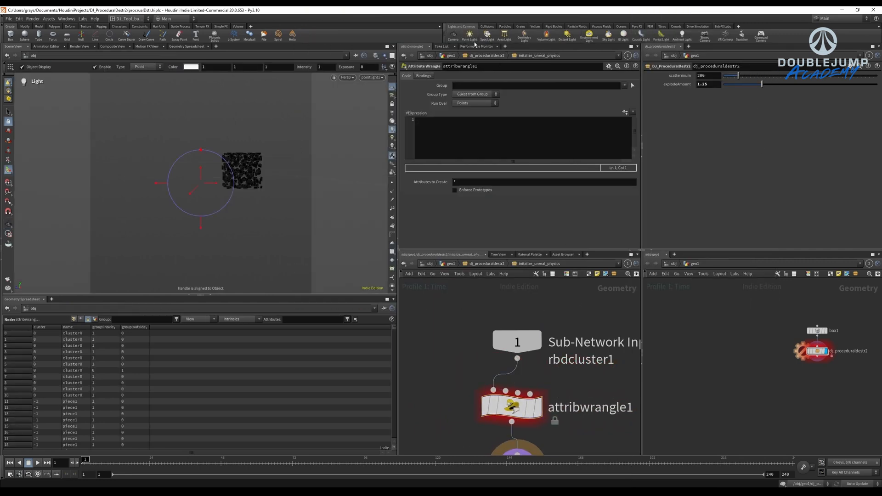
key(Escape)
click(475, 47)
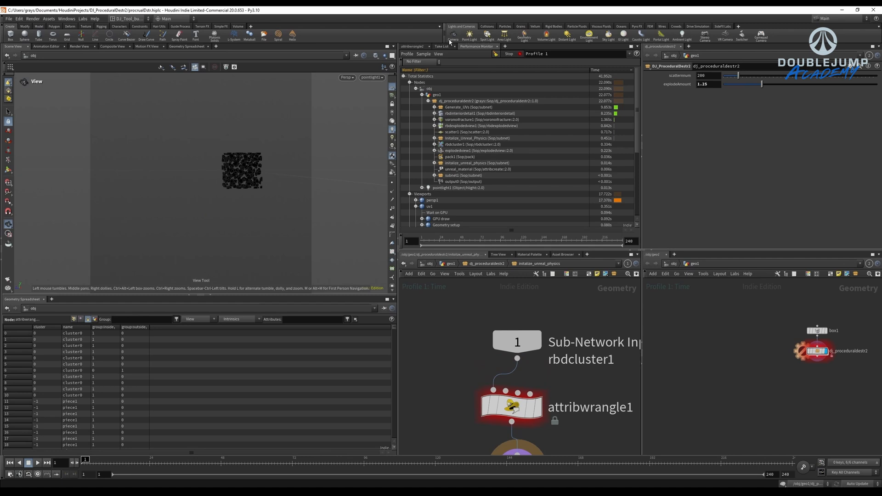
click(509, 54)
click(413, 47)
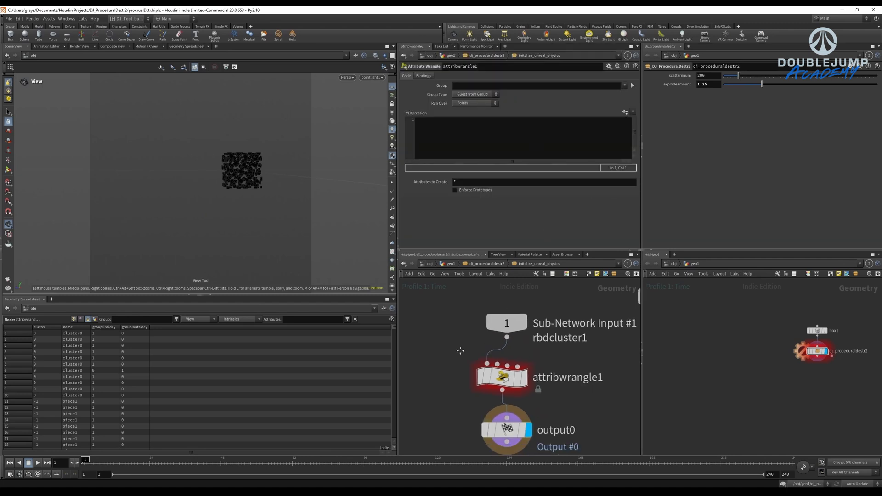
Close the second network pane.
key(g)
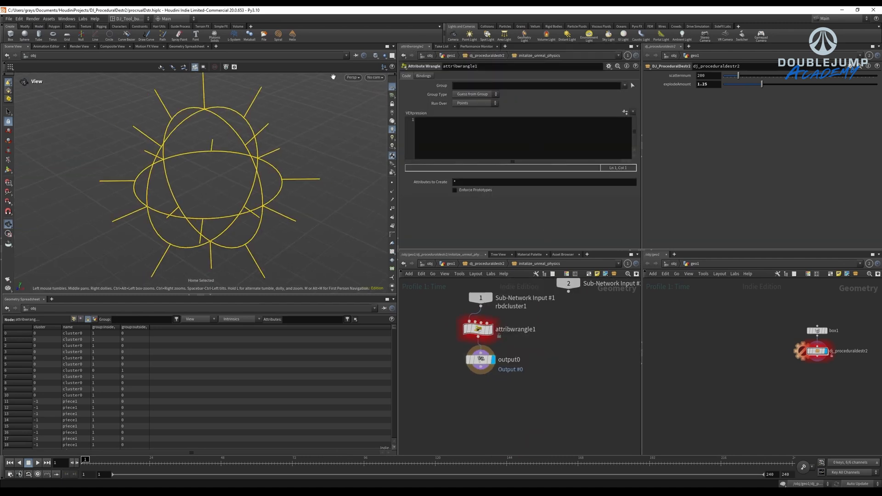
click(667, 255)
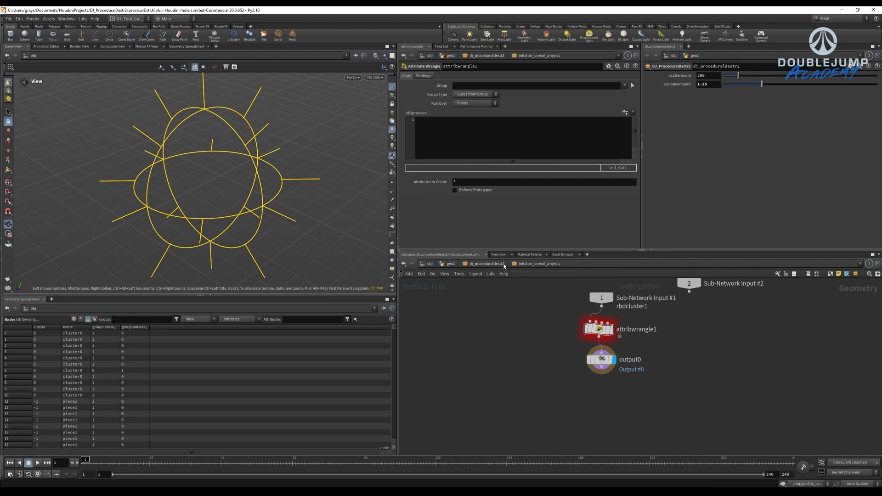
click(500, 320)
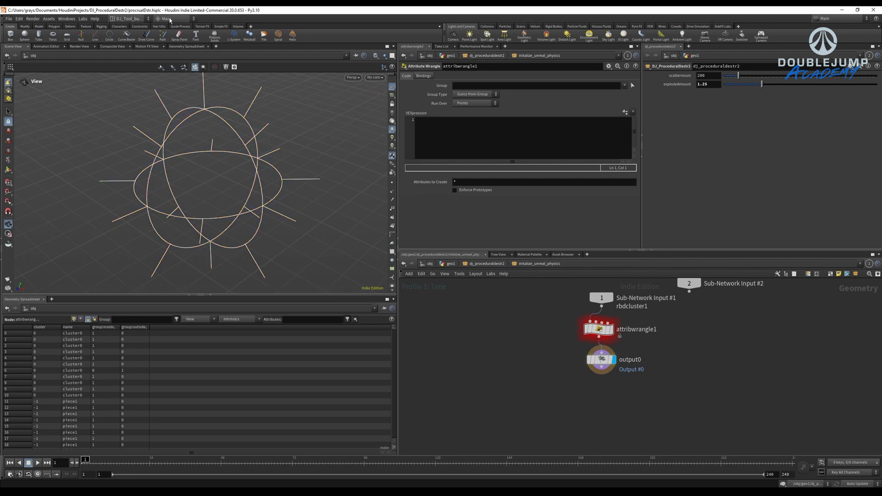
Reload the DJ_Tool desktop layout to restore its saved pane arrangement.
click(129, 18)
click(745, 356)
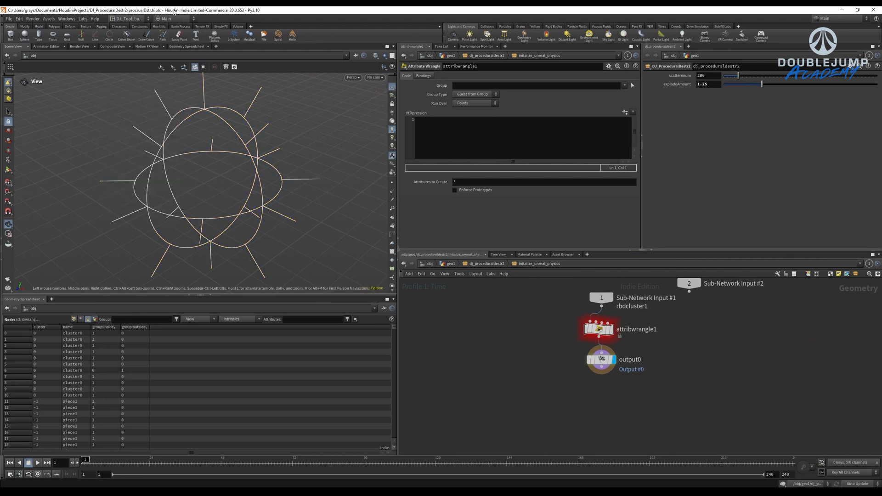
click(130, 19)
click(127, 33)
click(131, 19)
click(135, 40)
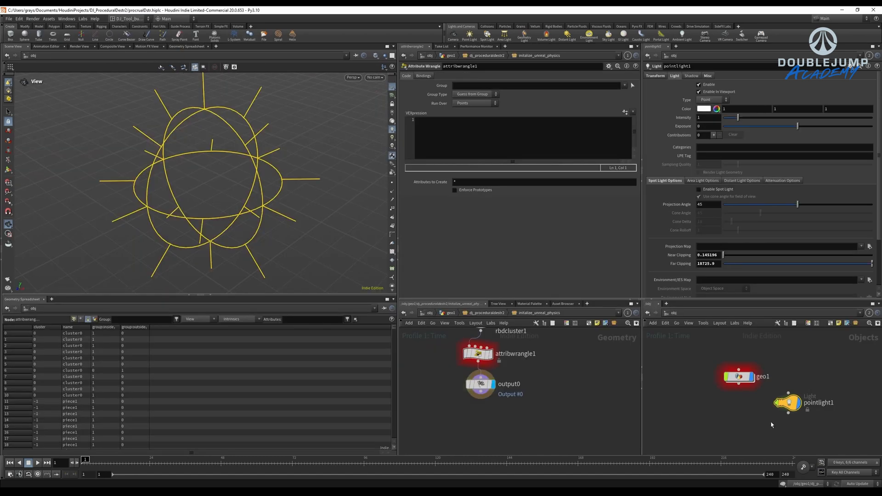
Bring the viewport back inside dj_proceduraldestr2 within geo1 and close the second network and parameter panes.
double_click(738, 377)
click(763, 399)
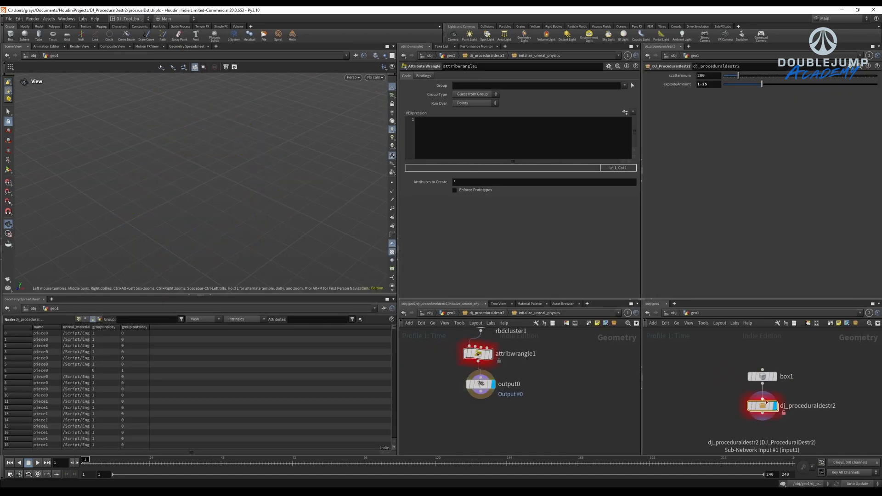
double_click(762, 406)
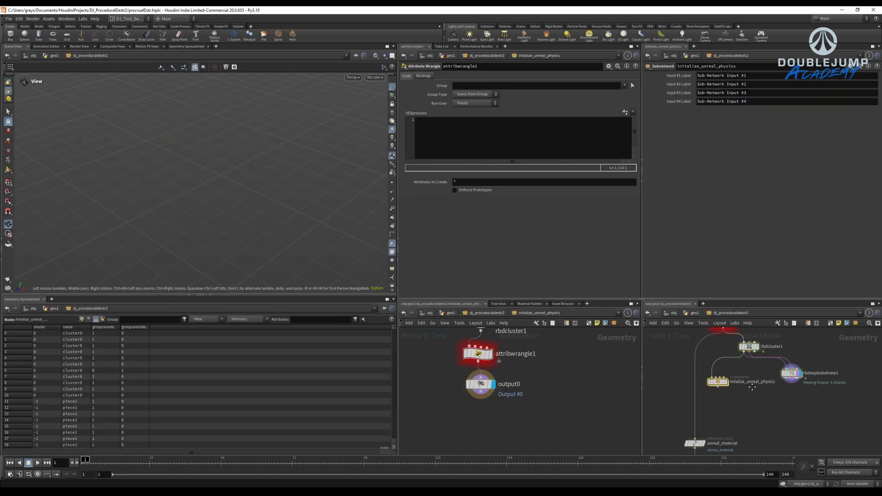
click(642, 390)
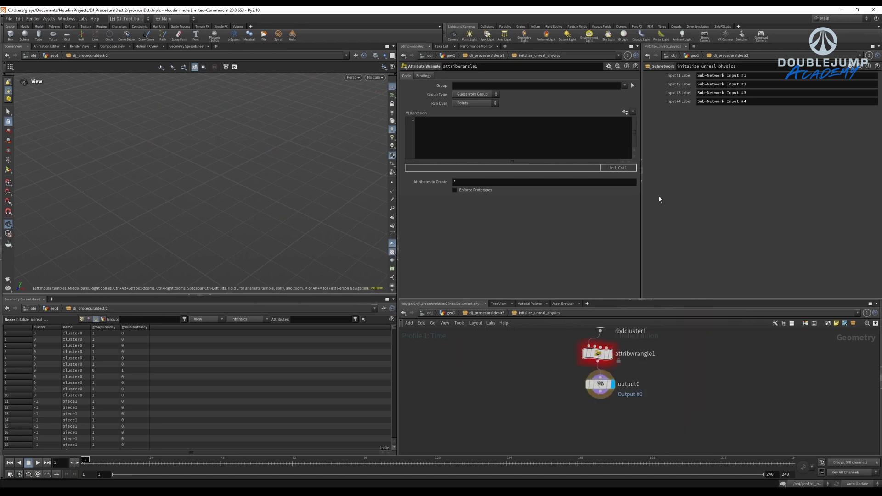
click(642, 183)
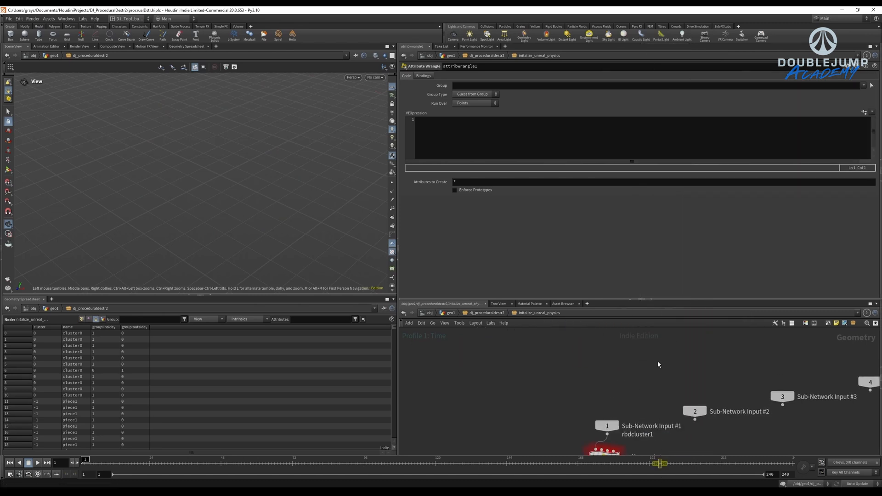
Move output0 down to leave room in the chain and select attribwrangle1 for editing.
scroll(427, 395, down, 1)
middle_drag(432, 395, 406, 358)
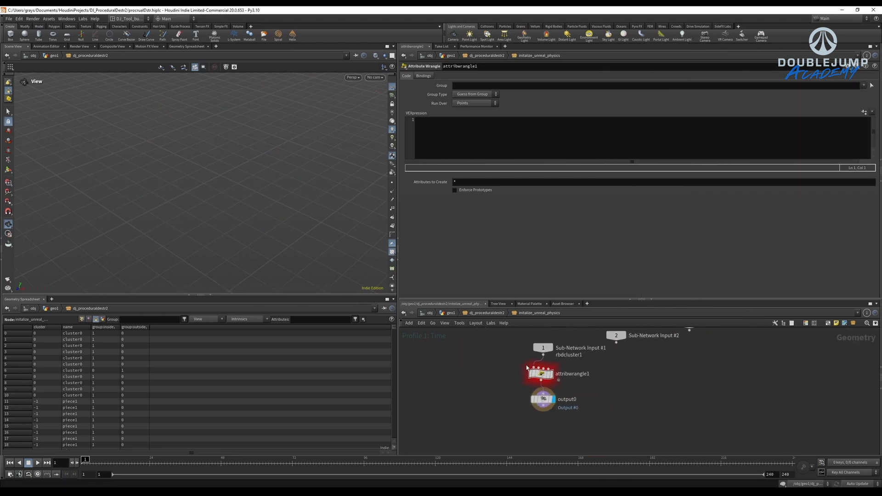
drag(515, 339, 545, 436)
key(a)
click(515, 371)
click(542, 373)
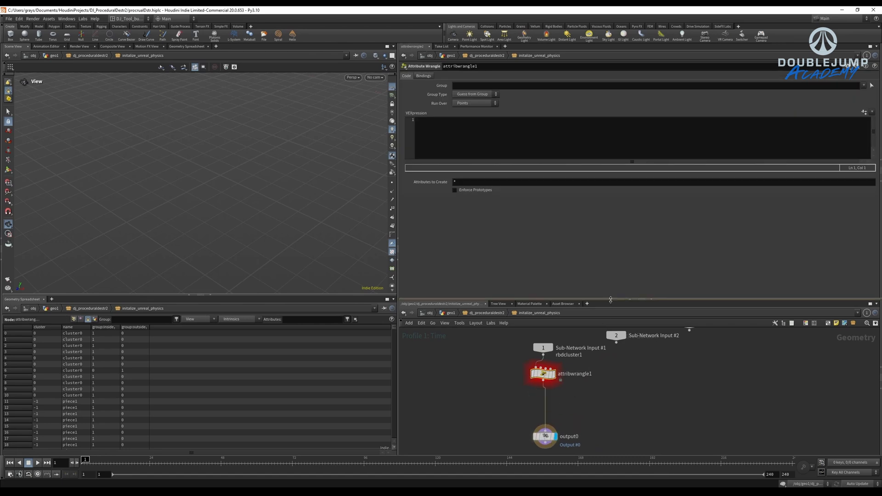
Write i@unreal_gc_piece = 1; as the VEXpression of attribwrangle1, with Run Over on Points.
drag(611, 300, 598, 259)
click(494, 139)
text(i)
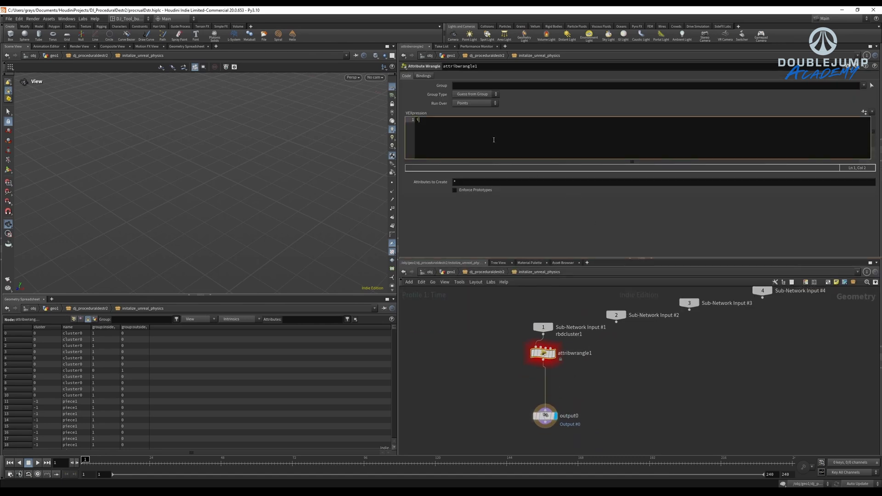
text(@unreal_gc_piece = 1;)
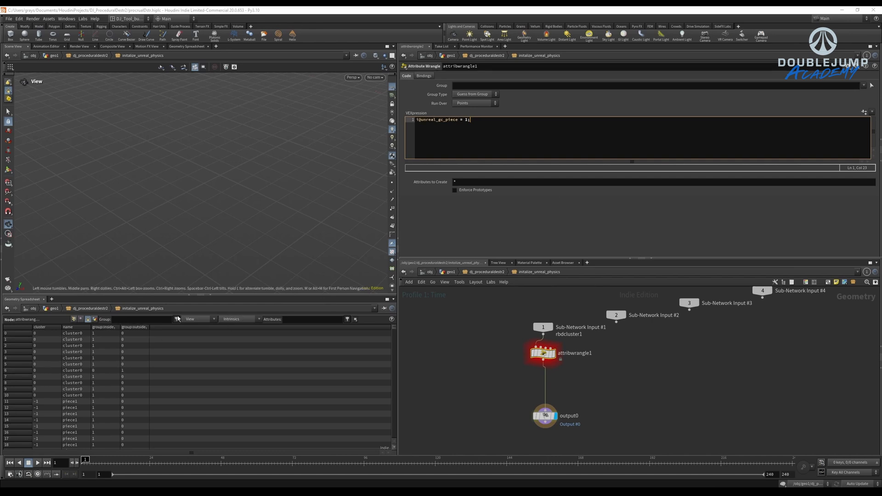
click(467, 103)
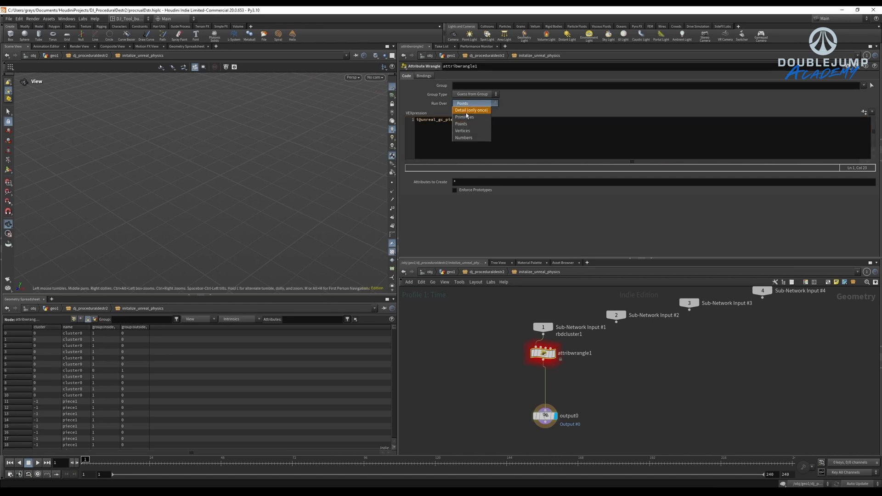
click(466, 121)
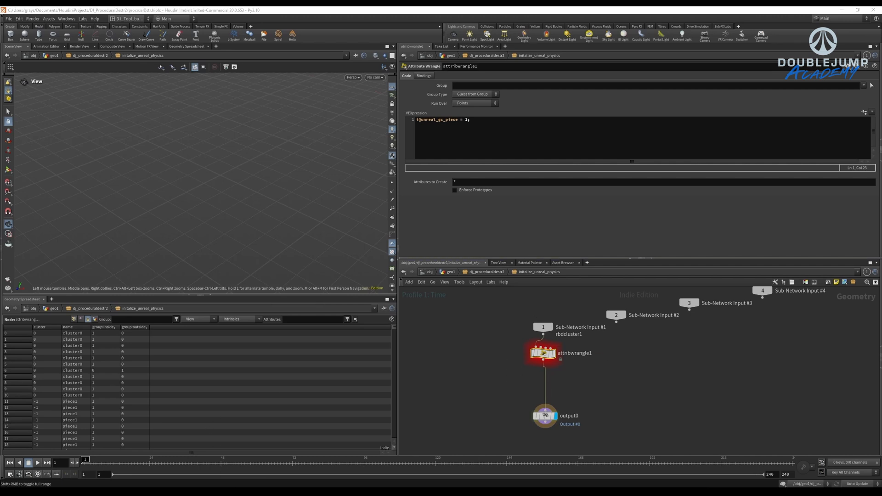
Switch to the browser and check the description of unreal_gc_piece in the Houdini Chaos (GeometryCollections) documentation.
key(alt+Tab)
scroll(355, 253, up, 13)
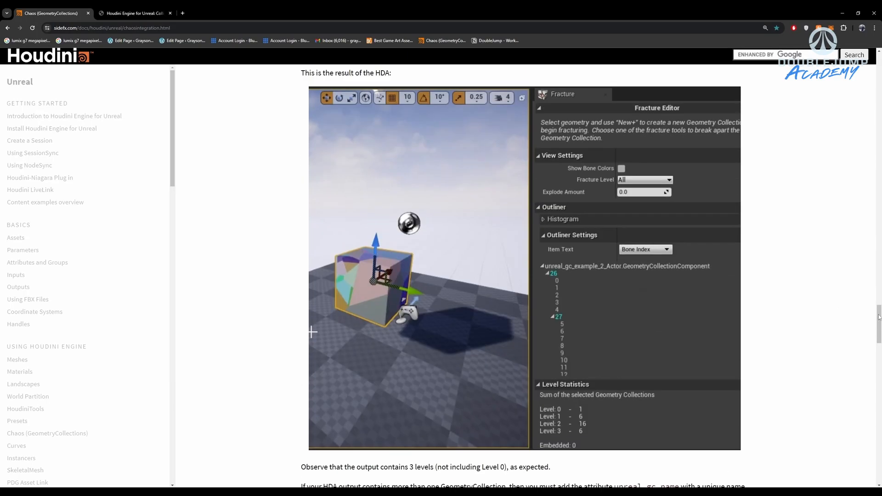
drag(879, 317, 879, 65)
scroll(757, 128, down, 3)
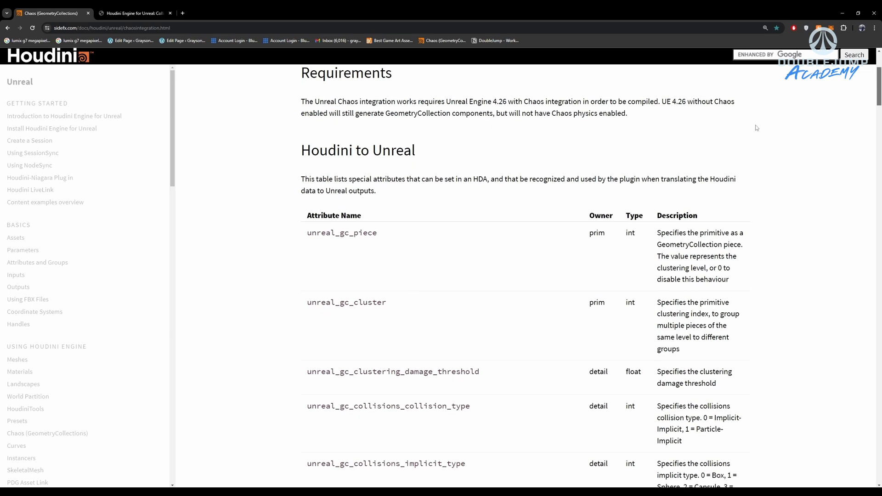
mouse_move(651, 235)
mouse_down()
mouse_move(754, 231)
mouse_move(735, 230)
mouse_move(752, 249)
mouse_move(744, 267)
mouse_move(658, 244)
mouse_up()
click(762, 283)
click(675, 253)
click(842, 13)
Display the output of attribwrangle1 and frame the fractured cube in the viewport.
middle_drag(593, 353, 584, 320)
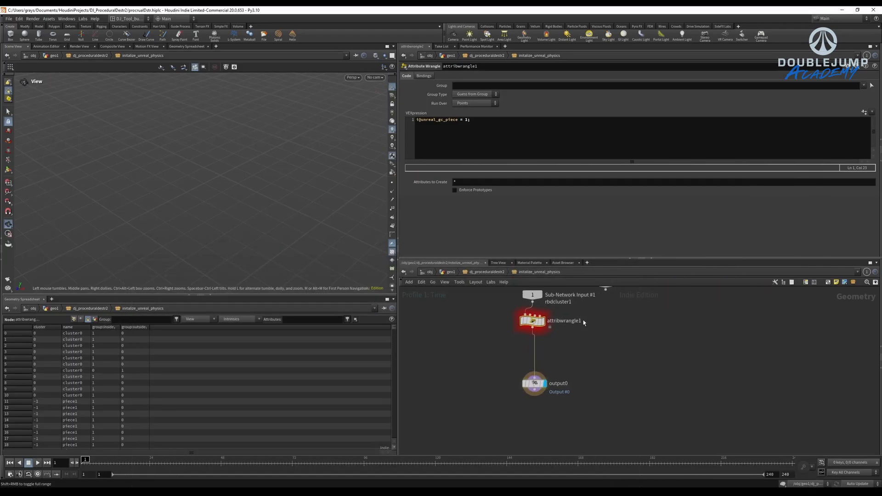
scroll(570, 320, up, 2)
click(531, 322)
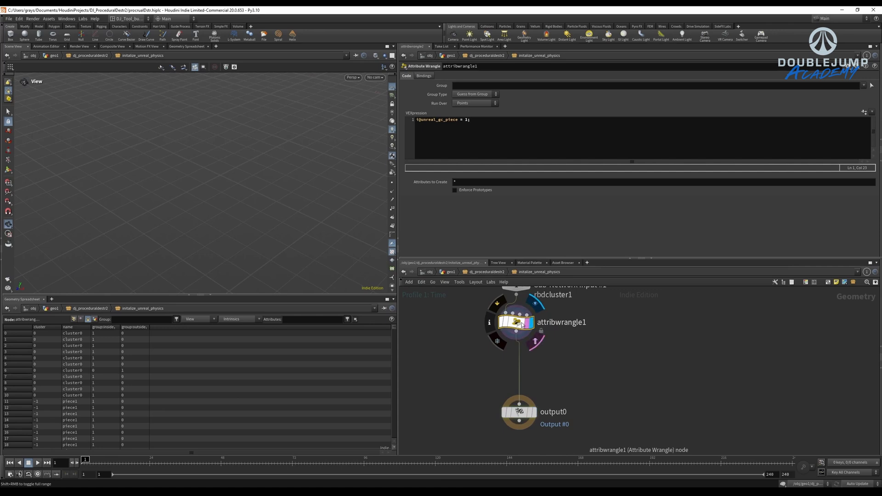
key(space+g)
drag(233, 199, 201, 166)
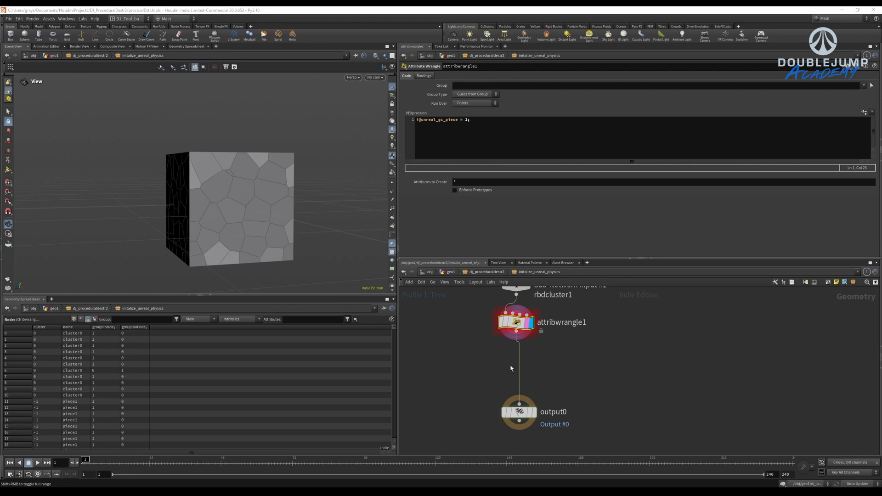
Insert an Attribute Copy node between attribwrangle1 and output0.
key(Tab)
text(att)
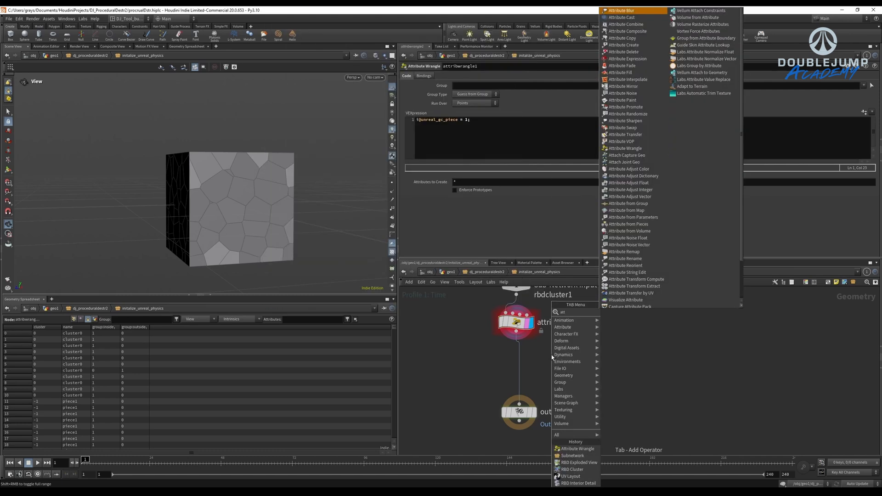
text( cop)
key(Return)
click(552, 355)
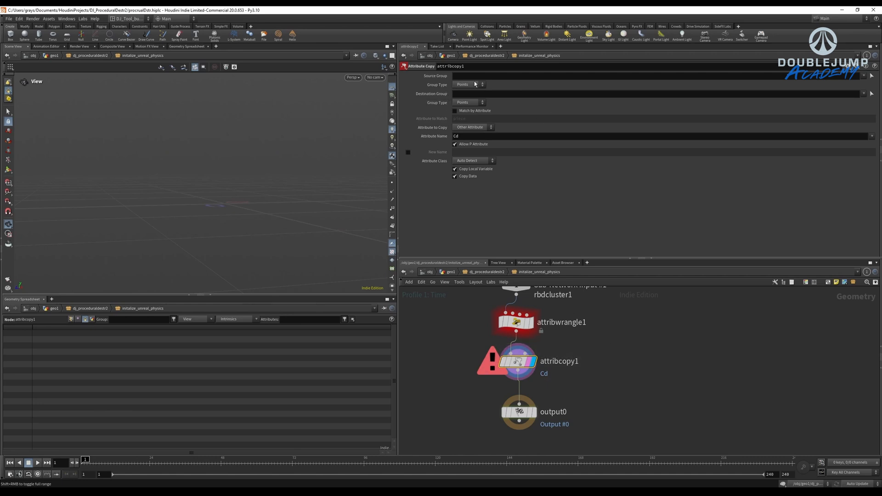
Set attribcopy1 to copy the name attribute under the new name gc_name.
double_click(469, 136)
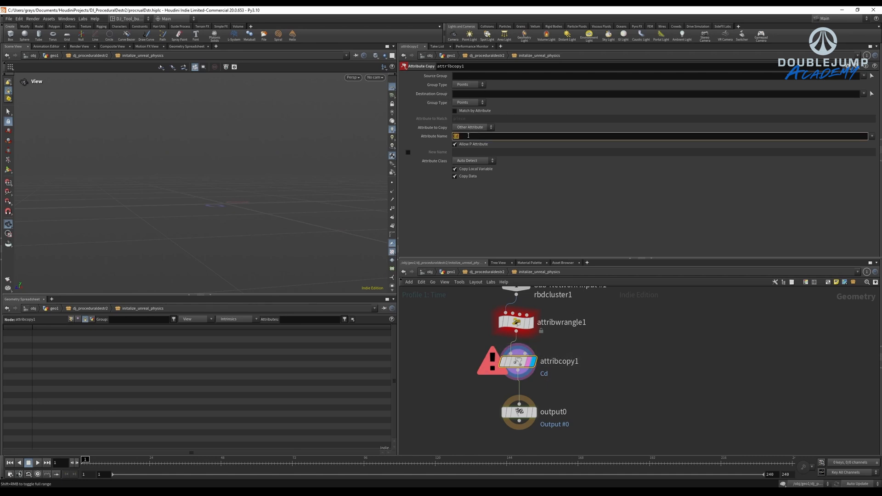
key(Return)
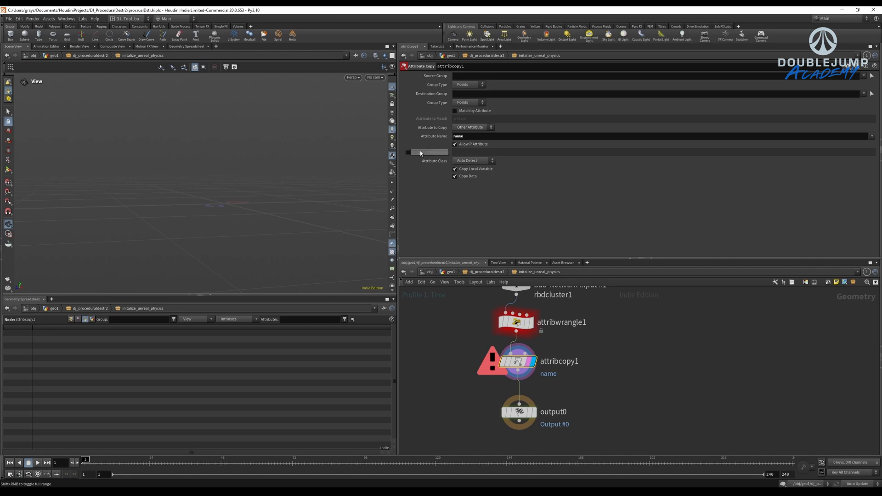
click(420, 152)
click(492, 152)
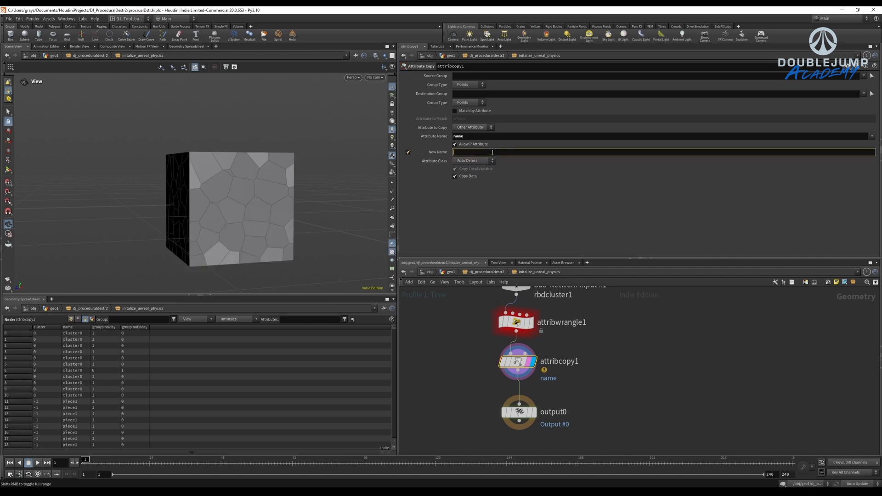
text(gc_name)
key(Return)
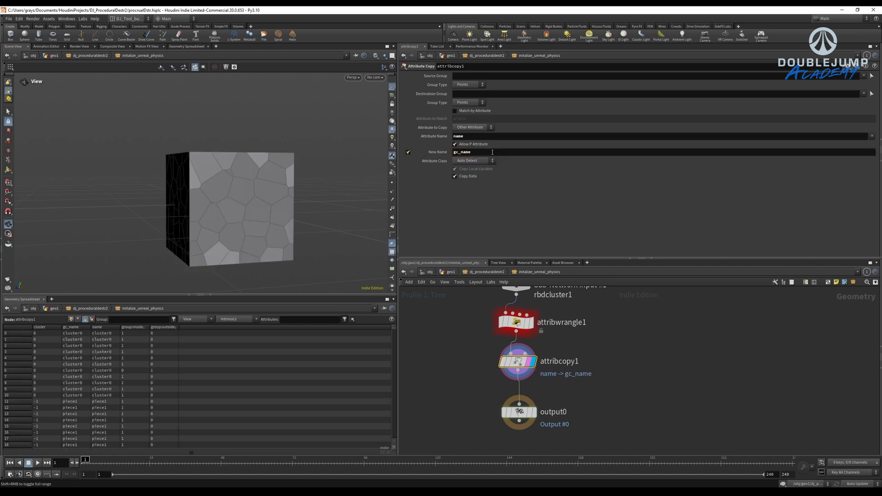
Move rbdcluster1 from the parent network into initalize_unreal_physics and insert it between attribcopy1 and output0.
middle_drag(577, 333, 587, 346)
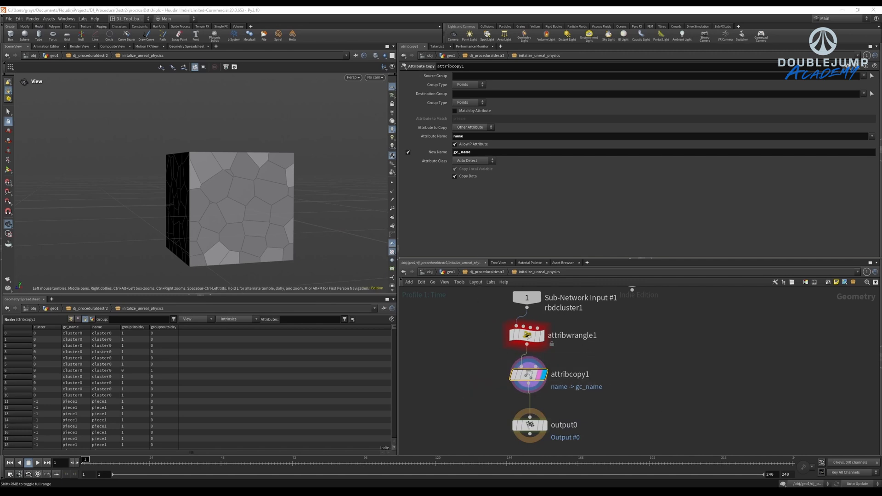
click(482, 272)
scroll(660, 383, down, 3)
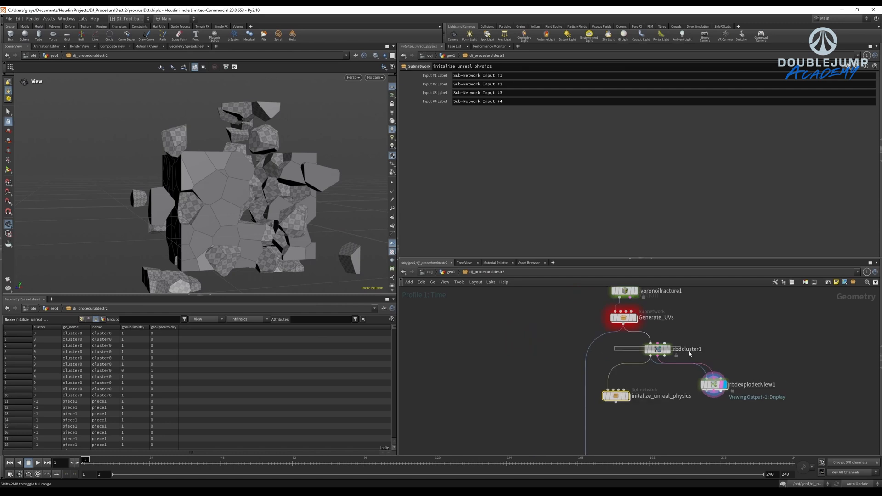
click(661, 350)
key(ctrl+x)
scroll(639, 381, up, 2)
double_click(605, 402)
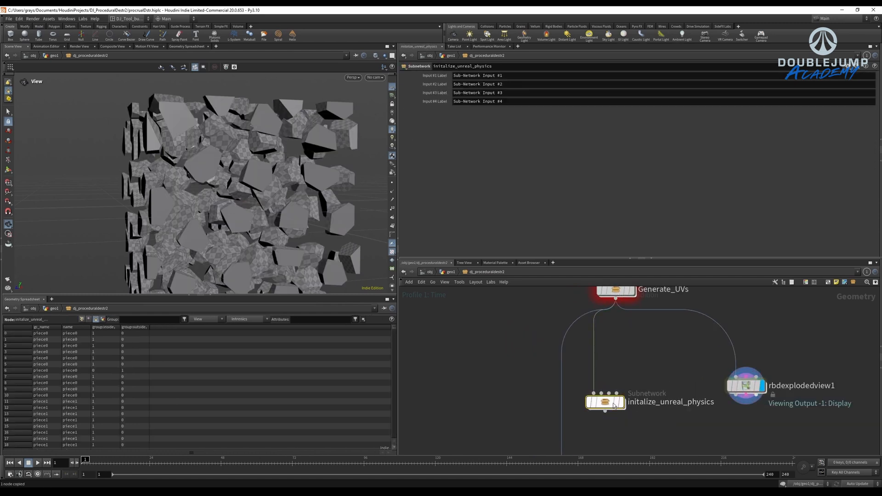
key(ctrl+v)
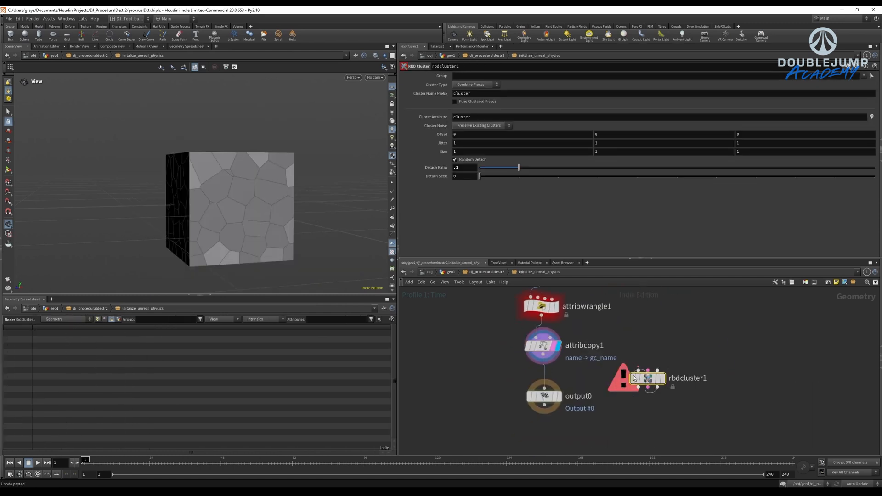
drag(648, 381, 547, 368)
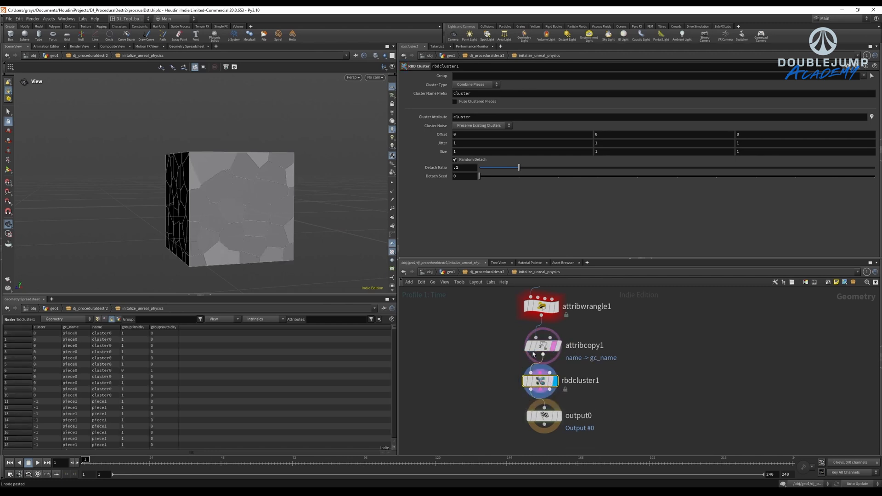
Compare the gc_name and name attributes of attribcopy1 and rbdcluster1 by sorting those columns in the geometry spreadsheet.
click(558, 345)
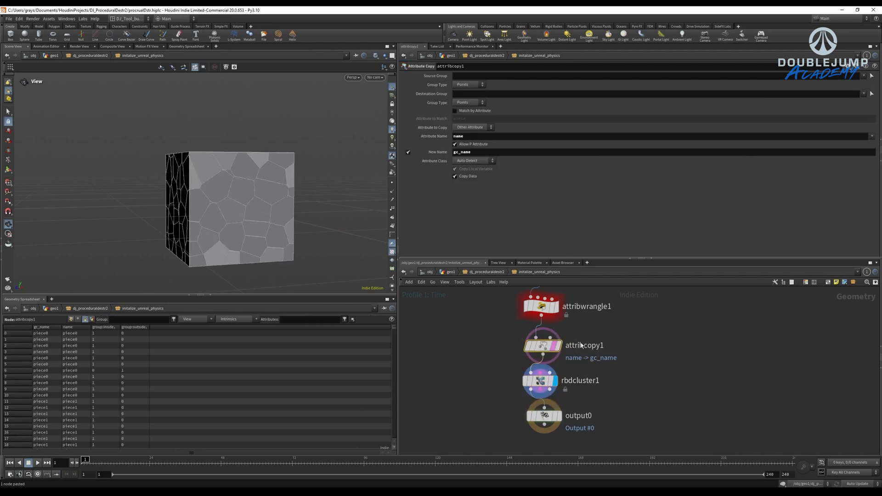
click(565, 381)
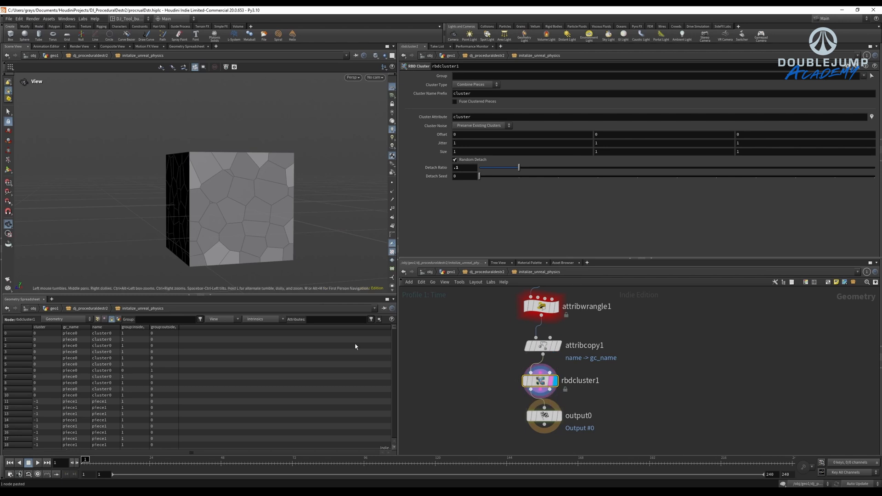
click(83, 327)
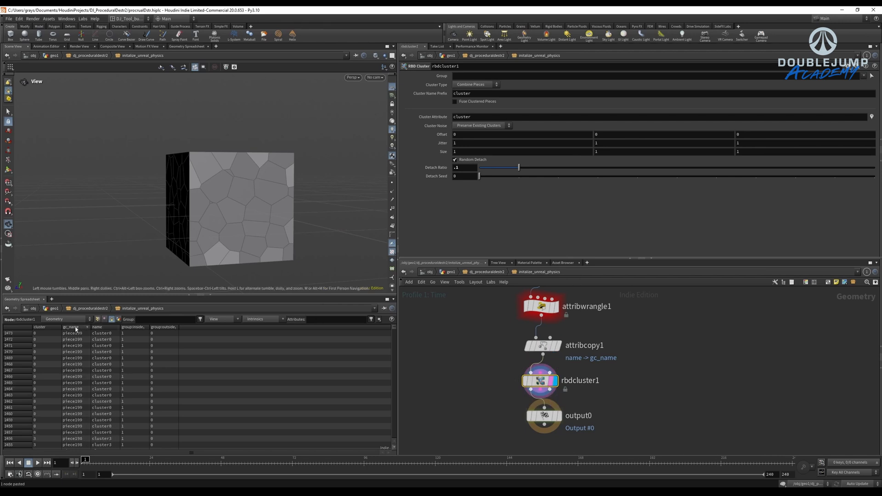
click(105, 333)
click(105, 327)
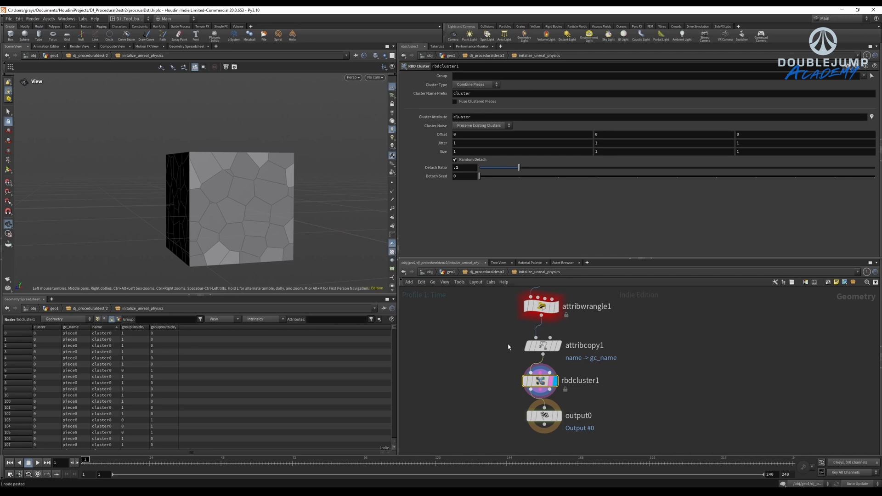
click(543, 345)
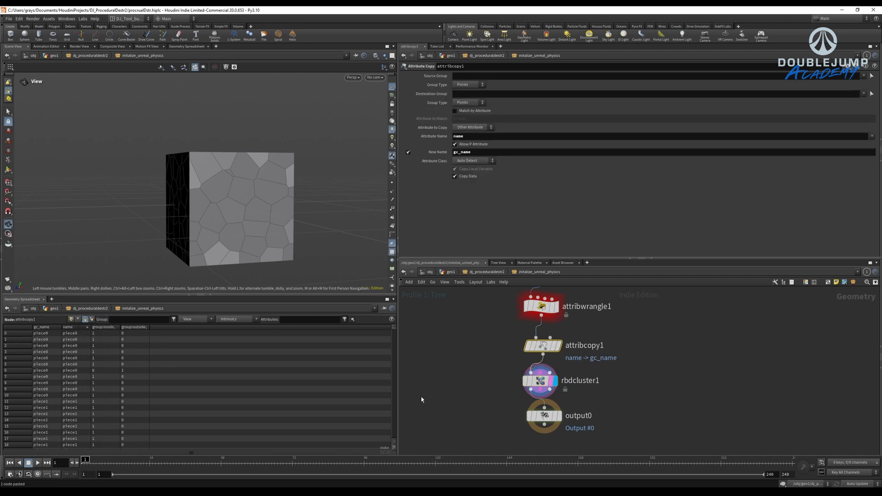
click(541, 381)
click(113, 327)
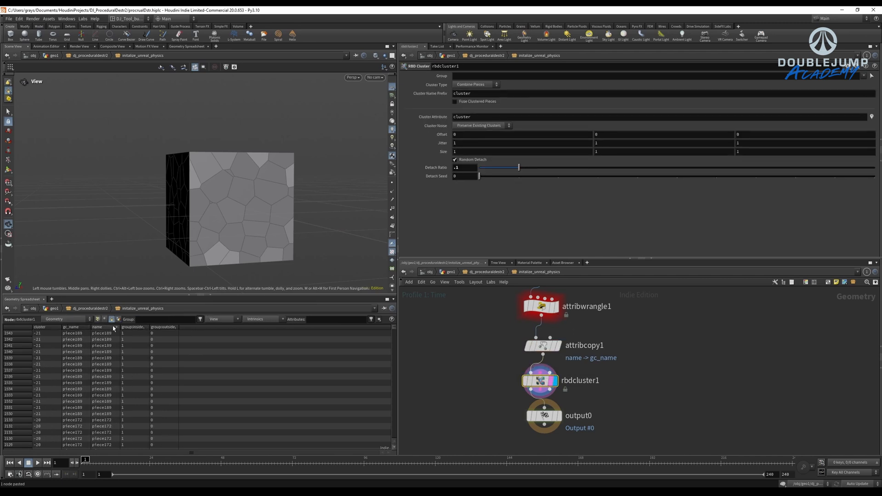
click(112, 326)
Move output0 down to make room and insert an Attribute Wrangle node between rbdcluster1 and output0.
scroll(491, 373, down, 4)
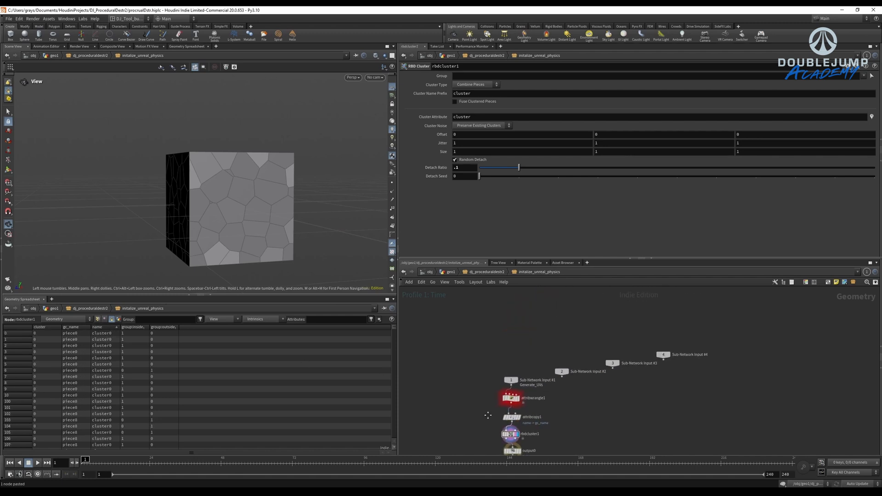
drag(484, 456, 531, 317)
click(536, 382)
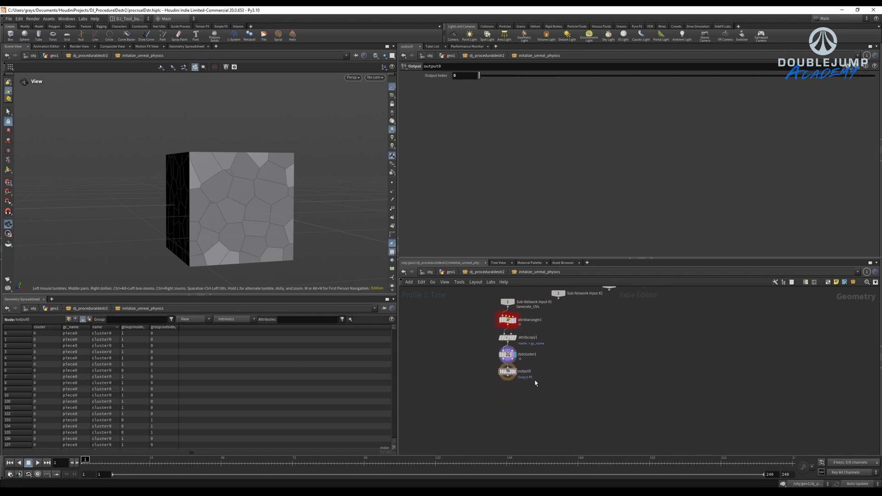
scroll(535, 382, up, 4)
drag(489, 367, 481, 420)
key(Tab)
text(at)
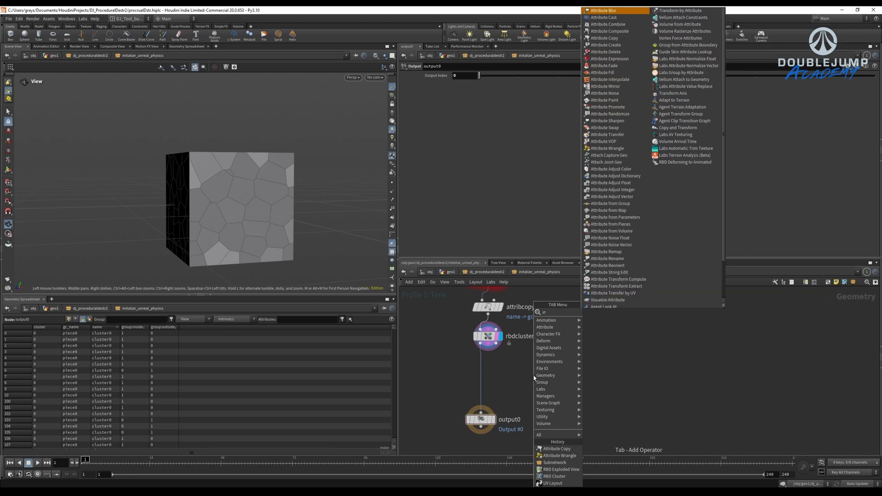
text(t wra)
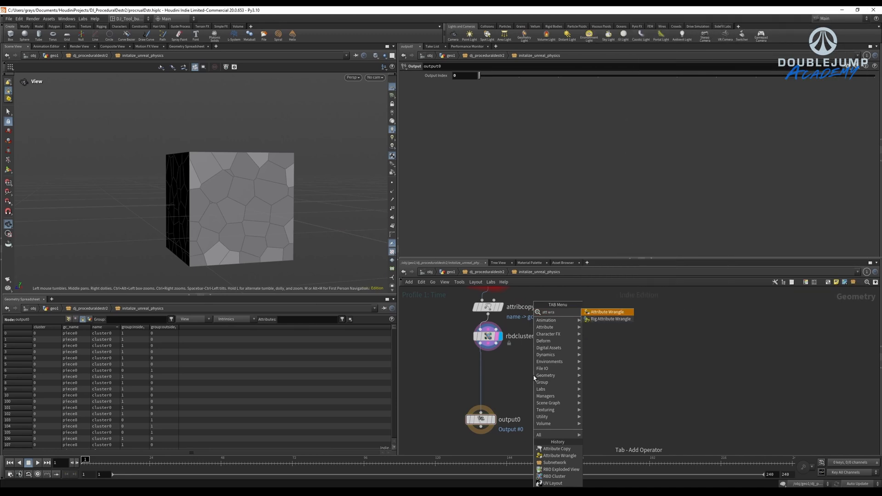
key(Return)
click(534, 376)
drag(533, 375, 489, 366)
click(489, 369)
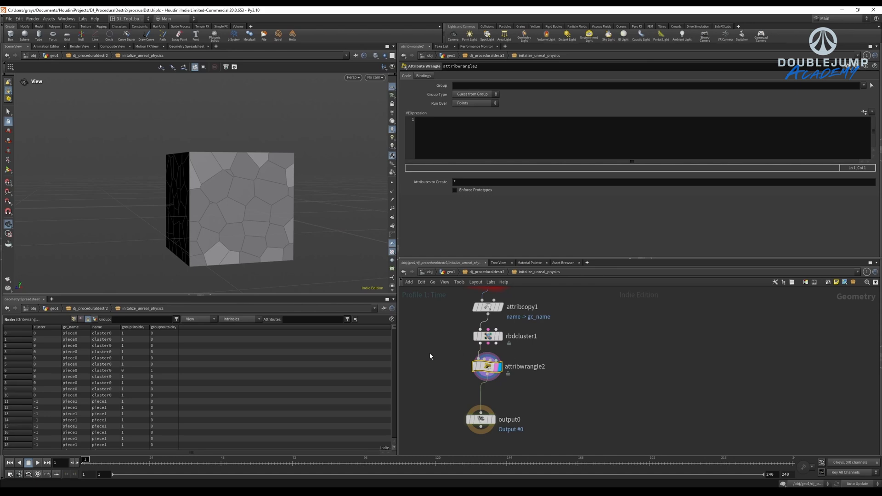
Switch to the browser and read the description of unreal_gc_cluster in the Chaos documentation, and return to Houdini.
click(166, 490)
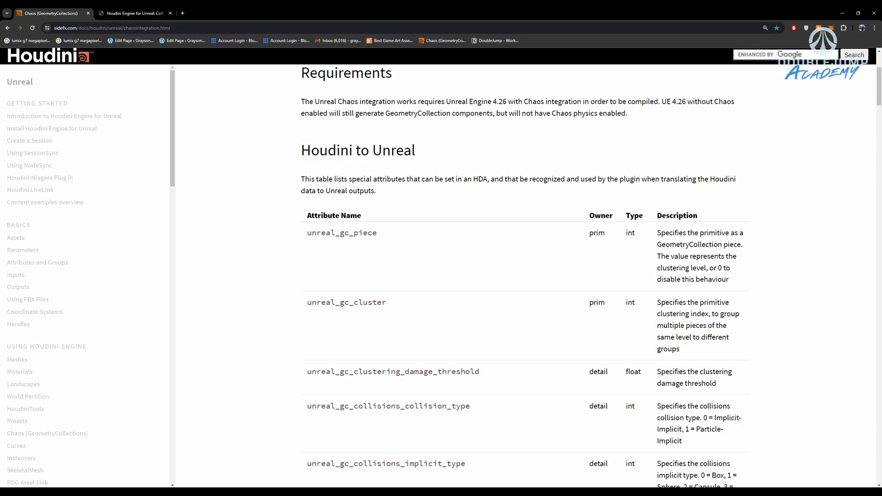
drag(386, 302, 316, 303)
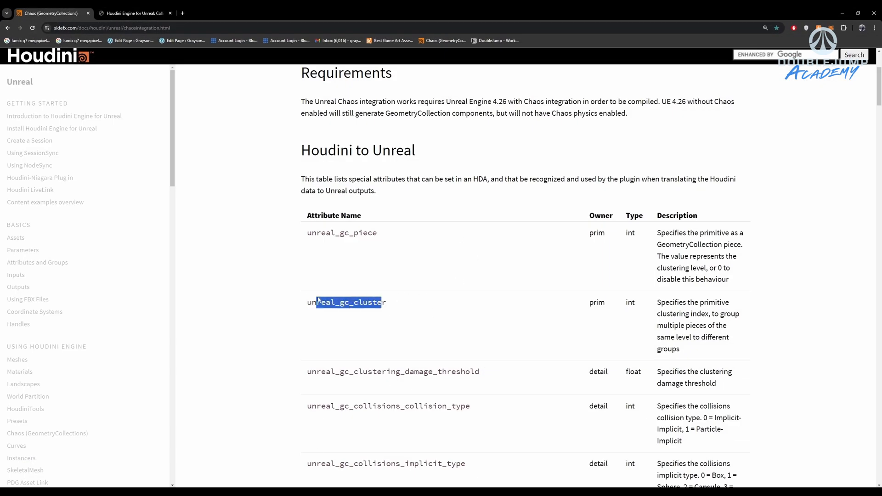
click(323, 299)
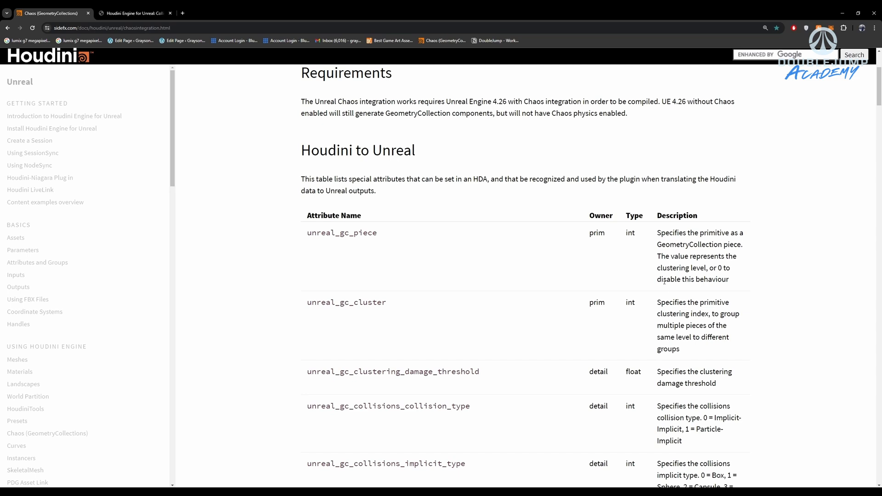
drag(665, 281, 751, 313)
click(750, 314)
drag(658, 326, 700, 325)
click(843, 11)
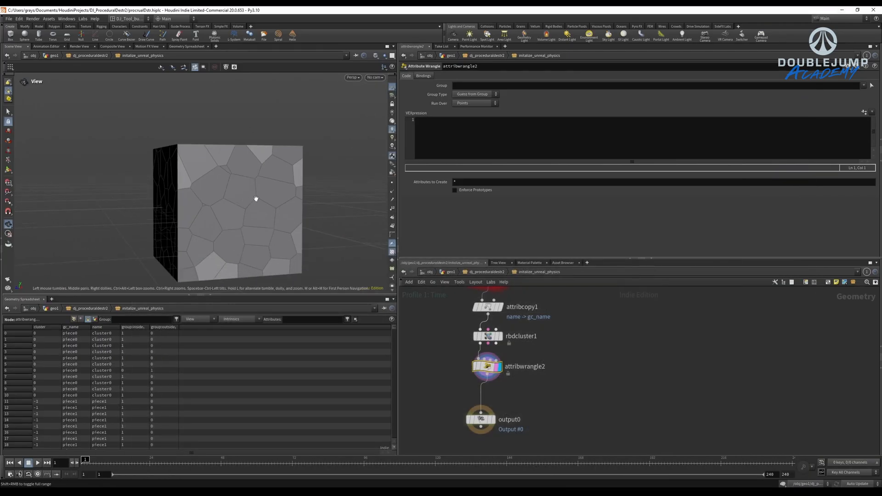
Add an RBD Exploded View node in the empty area beside attribwrangle2.
key(Tab)
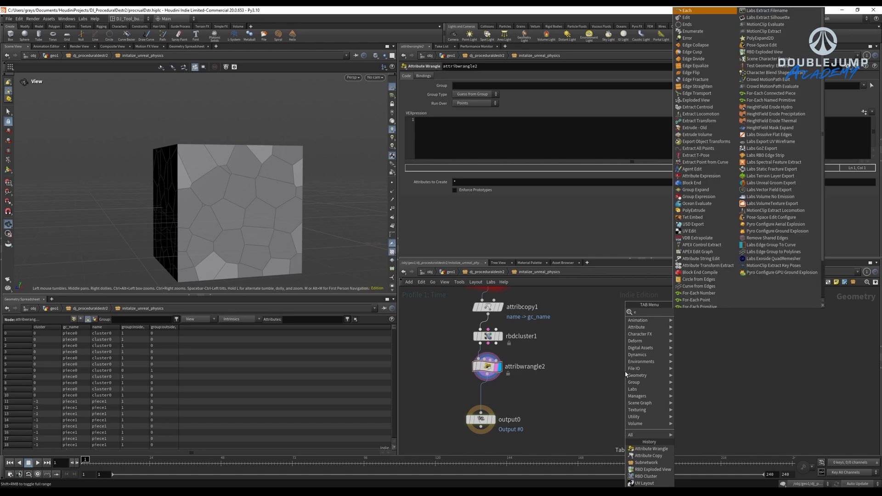
text(rb)
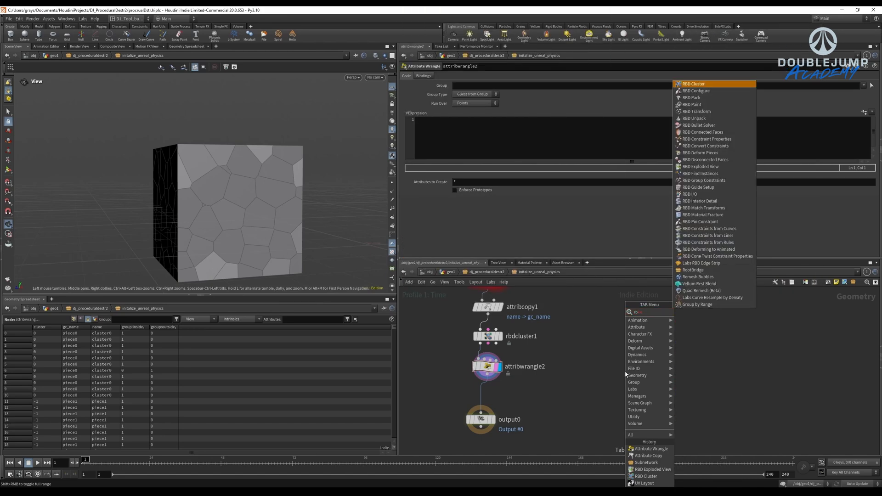
key(BackSpace)
key(BackSpace)
text(rbde)
key(Return)
click(626, 372)
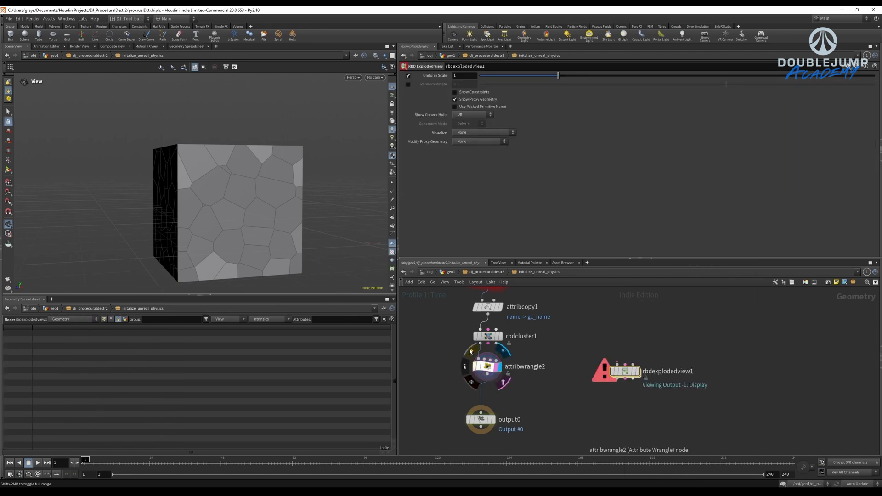
Connect the geometry output of rbdcluster1 to the RBD Exploded View node and display the exploded clusters in the viewport.
drag(480, 345, 623, 364)
click(481, 351)
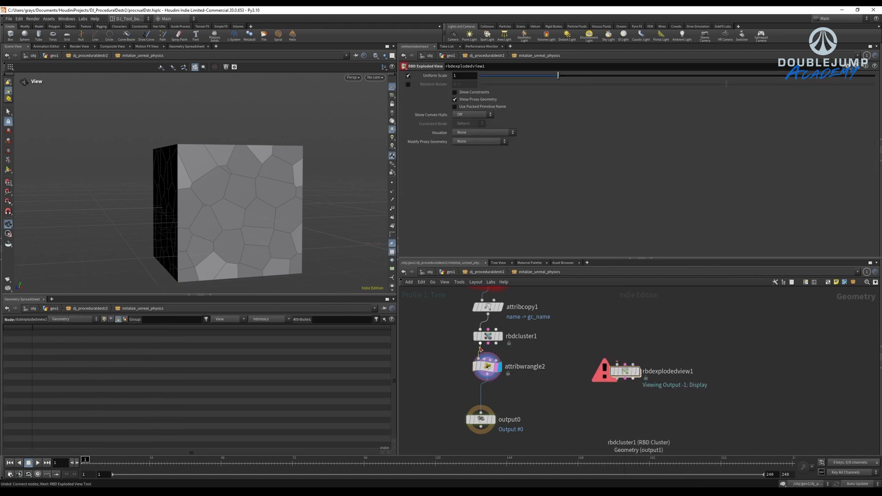
click(480, 343)
click(636, 372)
click(637, 371)
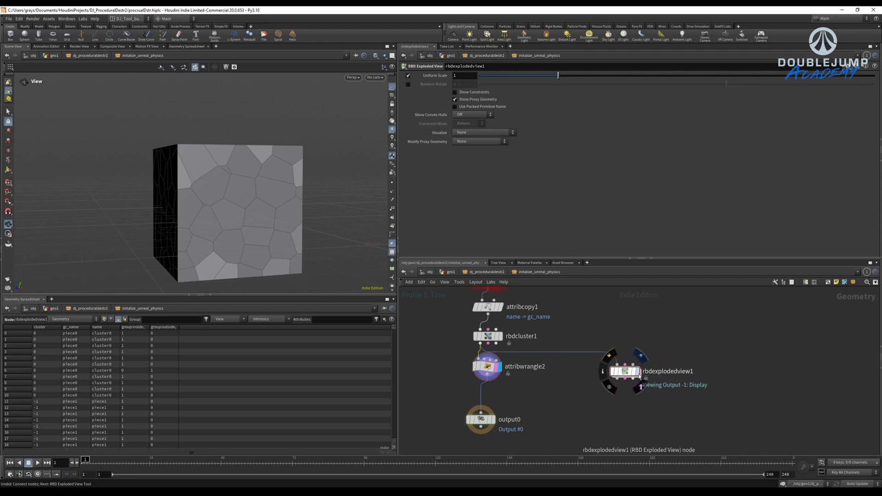
drag(265, 223, 255, 178)
scroll(266, 180, down, 4)
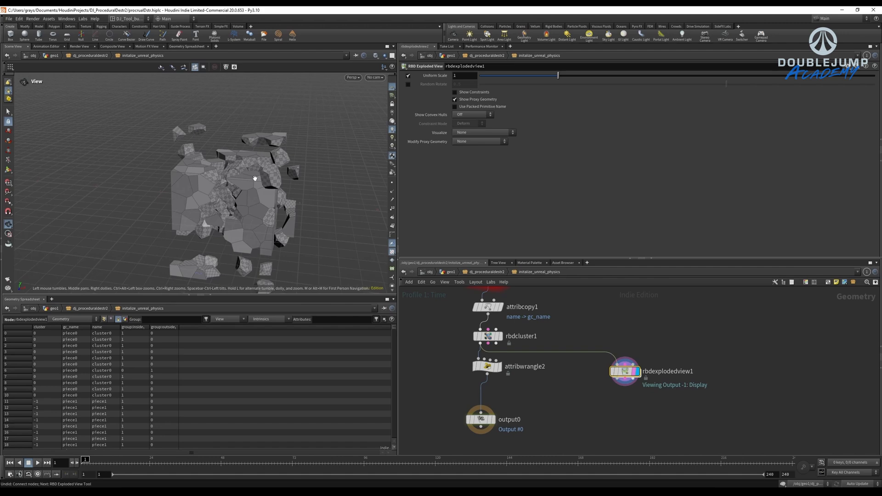
scroll(256, 179, up, 2)
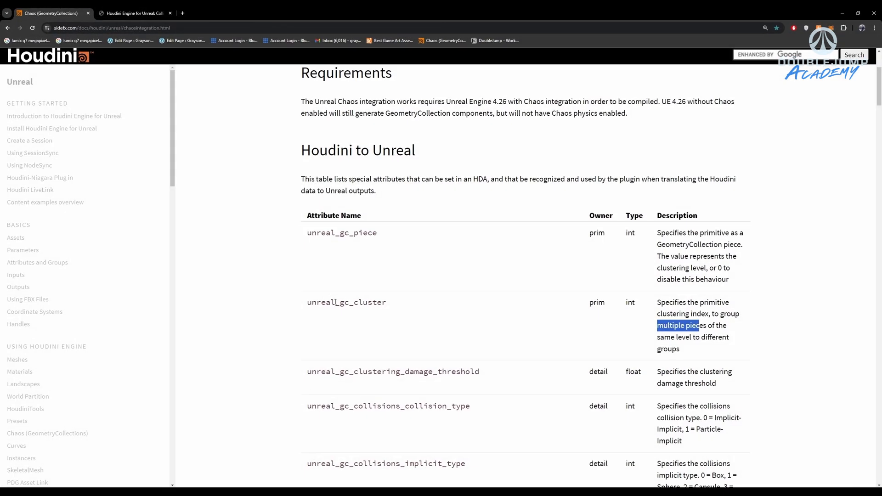
Copy the attribute name unreal_gc_cluster from the browser documentation and paste it into the VEXpression of attribwrangle2 in Houdini.
triple_click(335, 302)
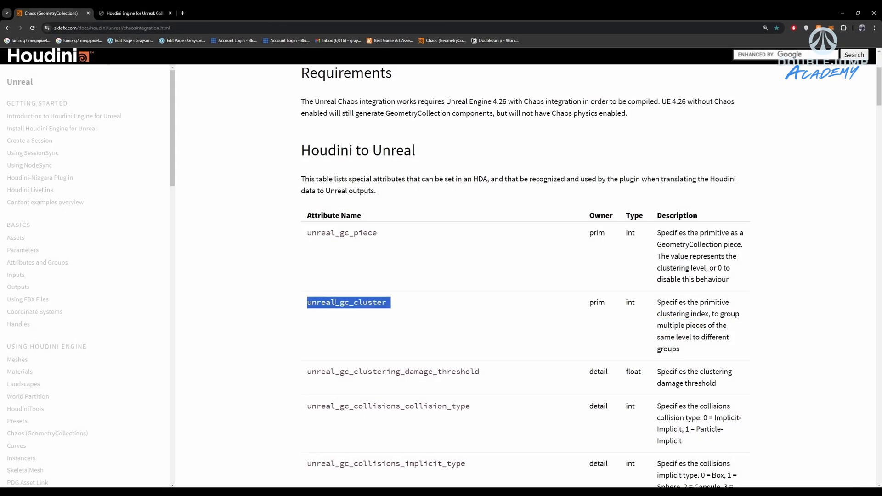
click(335, 302)
triple_click(335, 302)
key(ctrl+c)
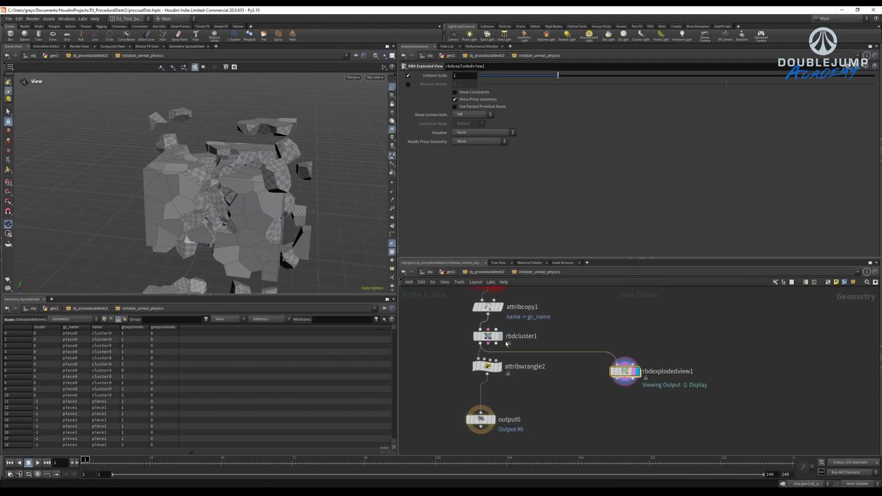
click(487, 367)
click(429, 146)
key(ctrl+v)
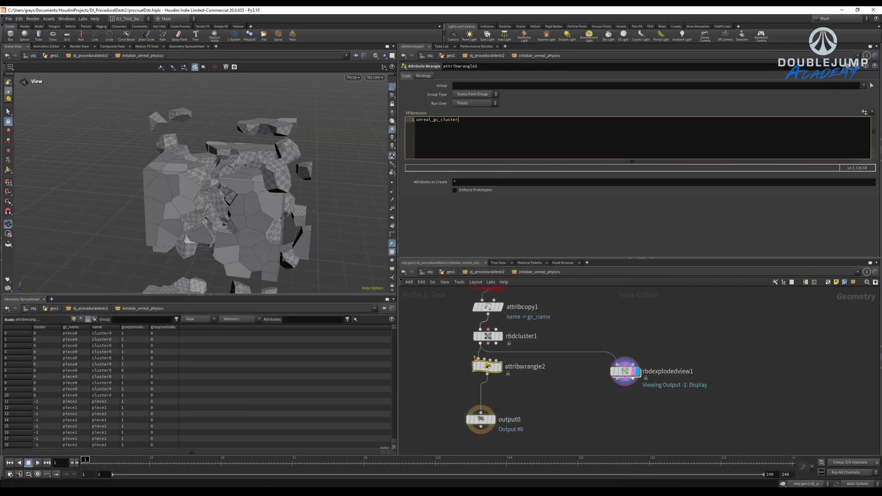
Display rbdcluster1 in the viewport and sort its spreadsheet rows by the cluster attribute to examine the cluster values.
click(499, 367)
drag(492, 367, 494, 387)
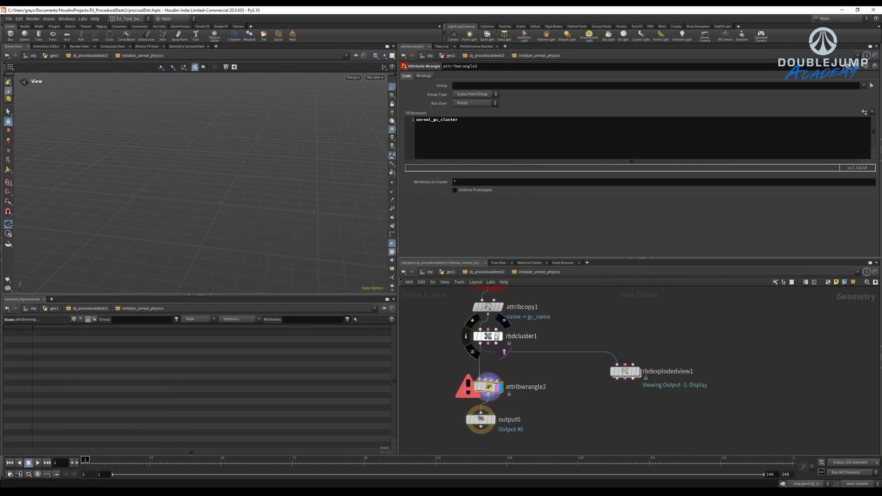
click(499, 336)
click(488, 336)
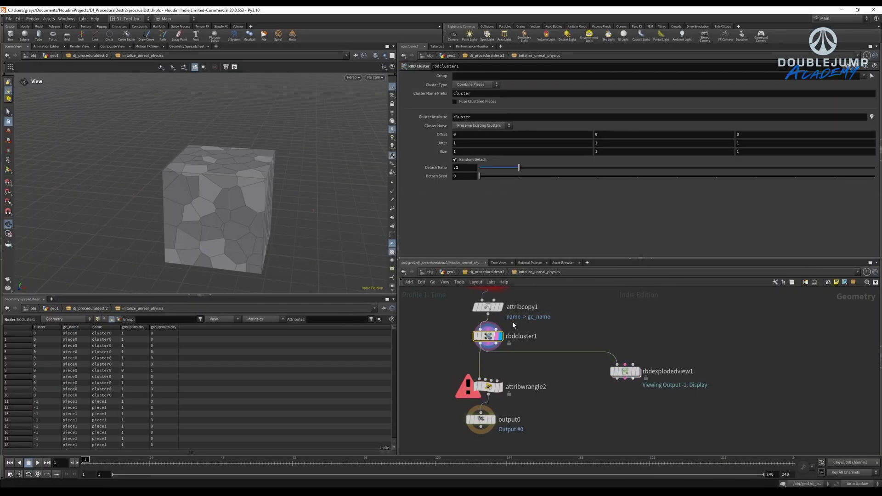
click(58, 327)
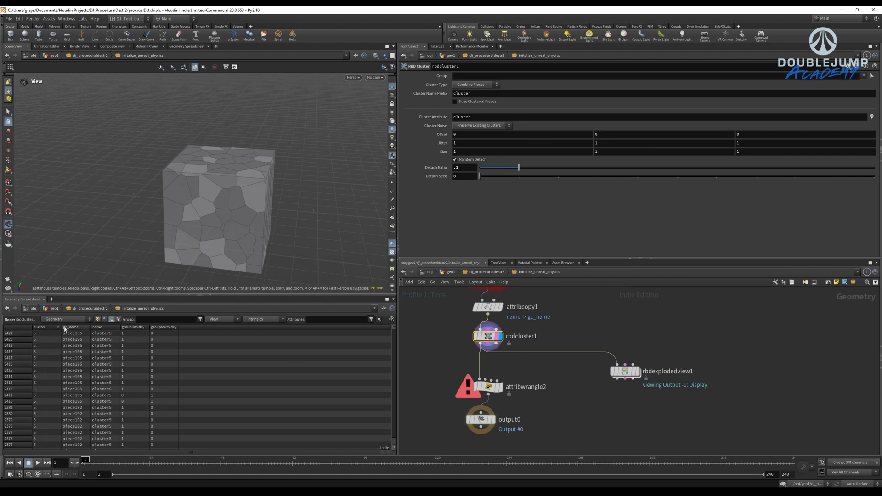
click(47, 327)
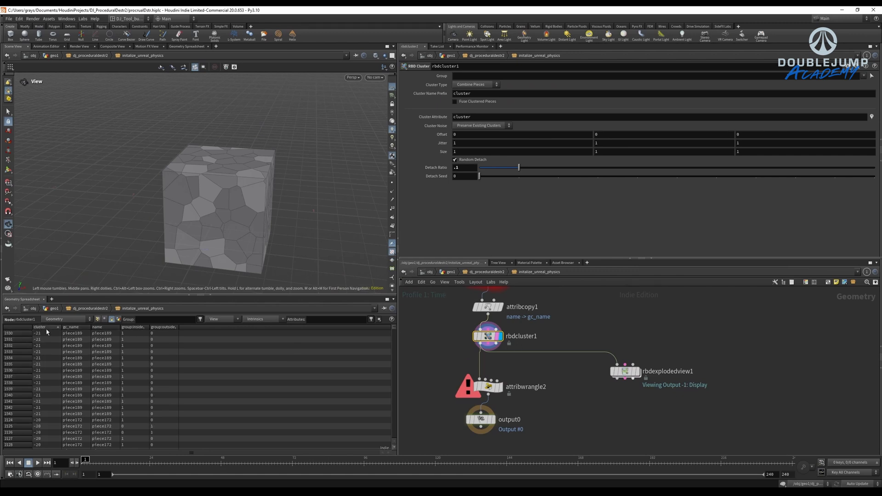
Temporarily disable Random Detach on rbdcluster1, sort by cluster to compare the values, and enable it again.
click(475, 160)
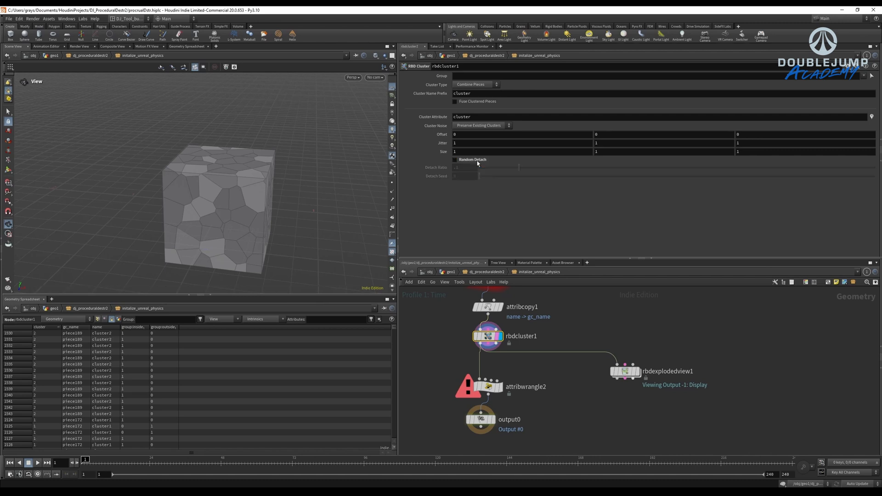
click(47, 328)
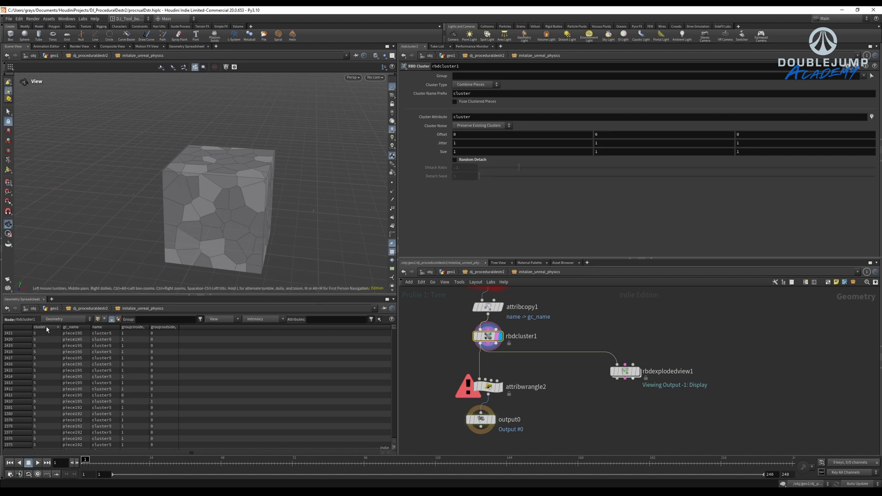
click(47, 327)
click(471, 162)
scroll(250, 158, up, 2)
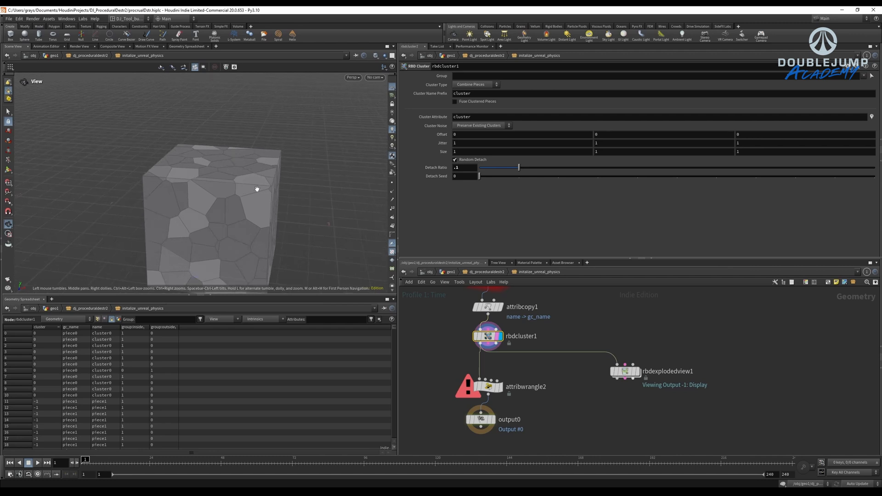
drag(256, 189, 242, 204)
Display attribwrangle2, clear its VEXpression, and set Run Over to Primitives.
click(499, 387)
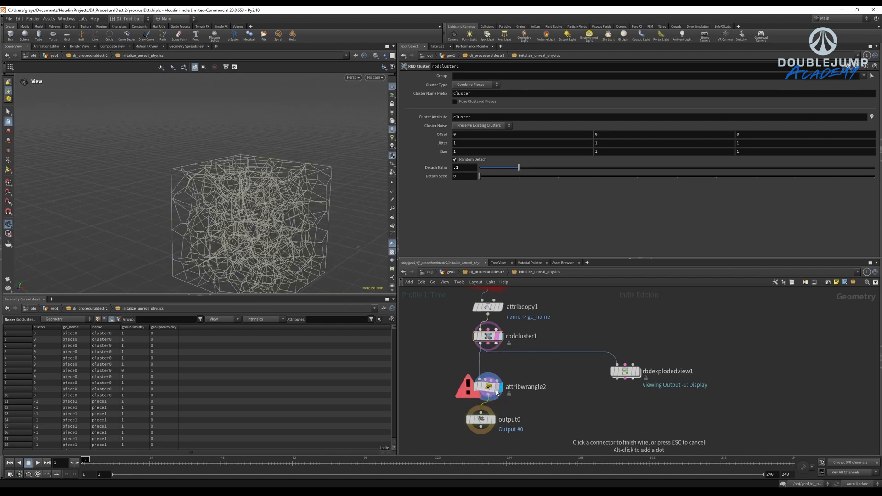
click(488, 387)
click(410, 133)
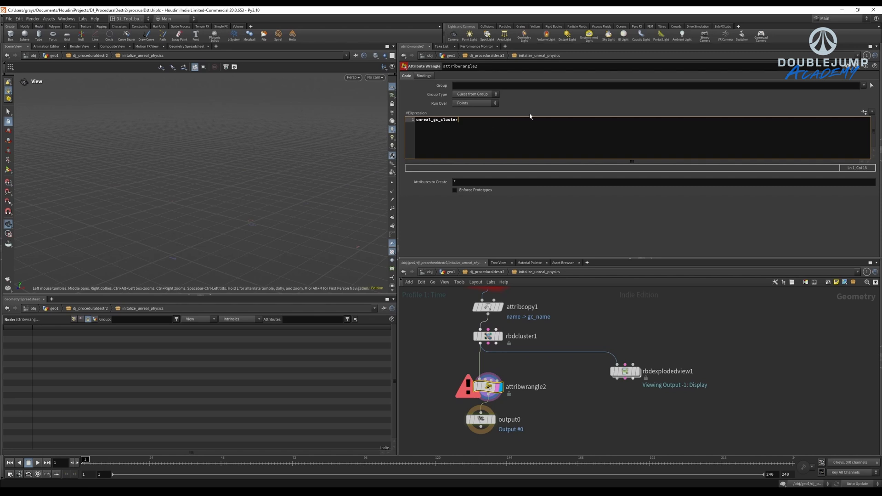
drag(488, 387, 489, 367)
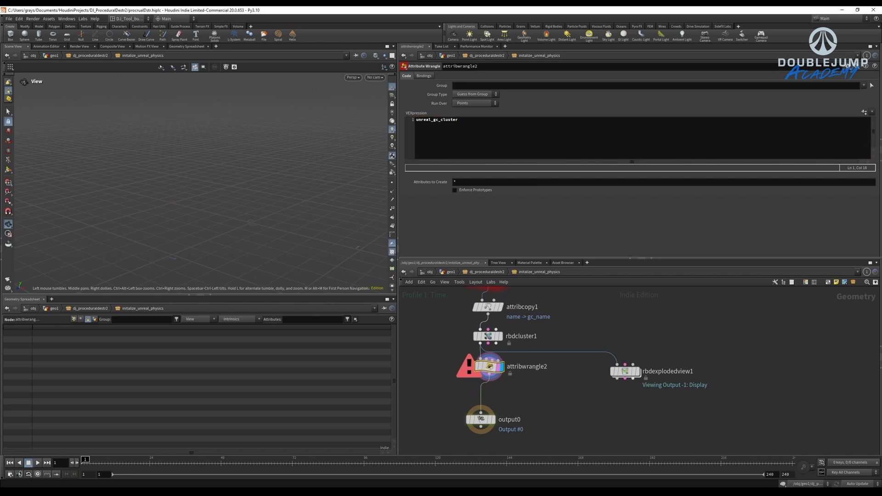
click(464, 121)
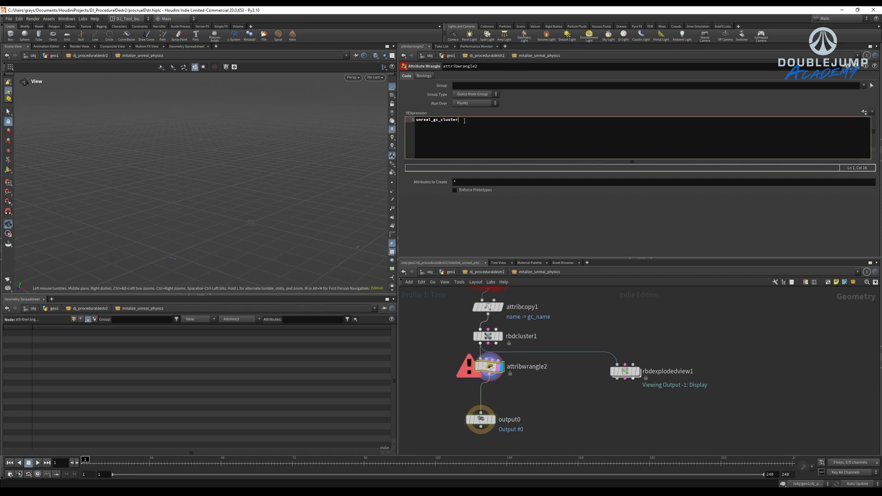
middle_drag(450, 342, 470, 332)
click(471, 104)
click(437, 120)
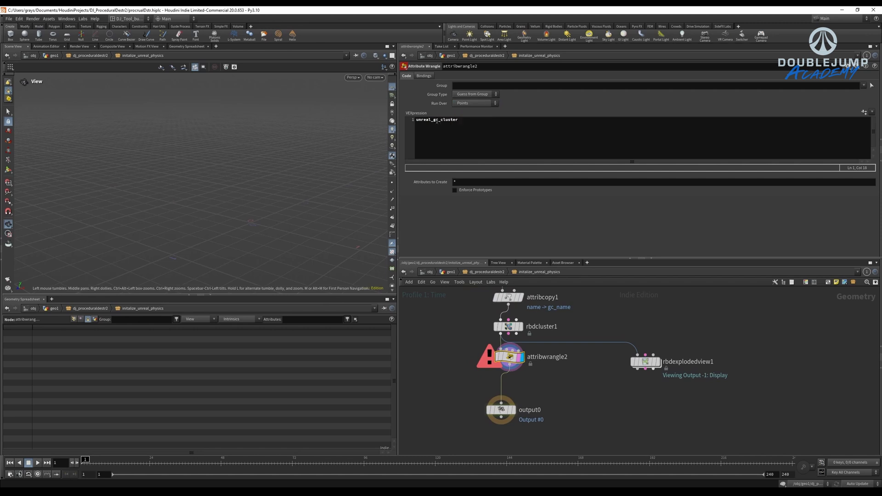
double_click(435, 121)
right_click(434, 122)
key(Return)
click(475, 103)
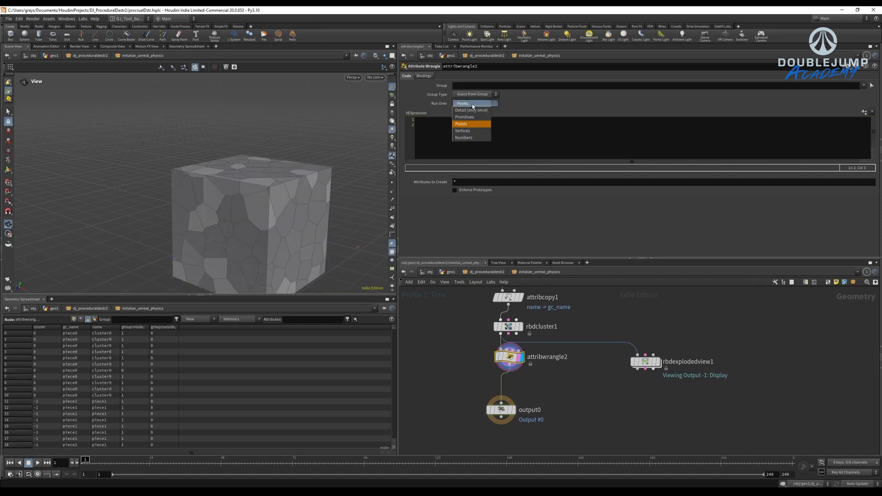
click(465, 121)
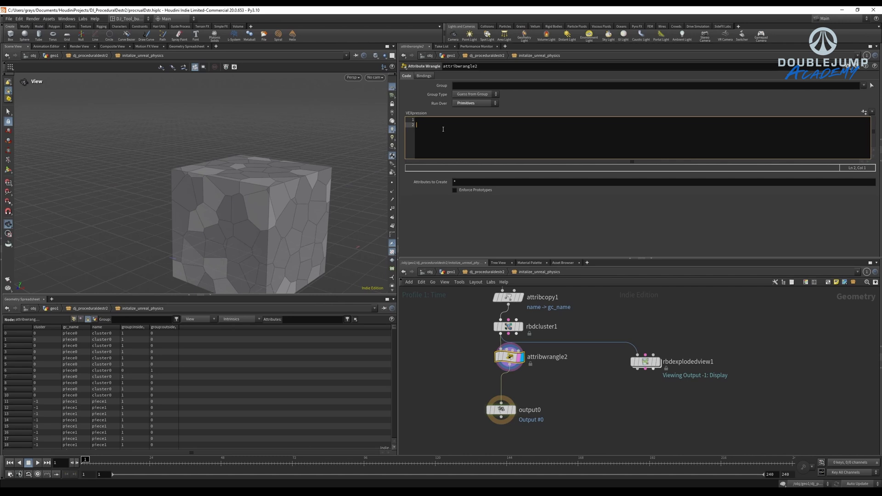
Write an if(i@cluster >=0) block in attribwrangle2's VEXpression that increments the piece attribute with i@unreal_gc_piece ++;.
key(Up)
text(if())
text(@gc)
text(_clo))
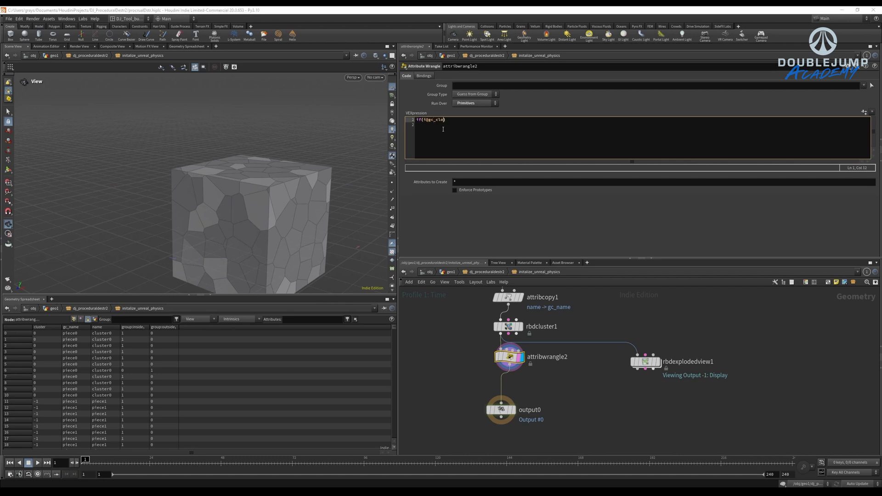
key(Left)
key(Left)
key(BackSpace)
key(BackSpace)
key(BackSpace)
key(Right)
key(Right)
text(uster >=0)
key(BackSpace)
text({)
key(Return)
key(Return)
key(Return)
key(Up)
key(Up)
key(Down)
text(i@unreal_gc_piece)
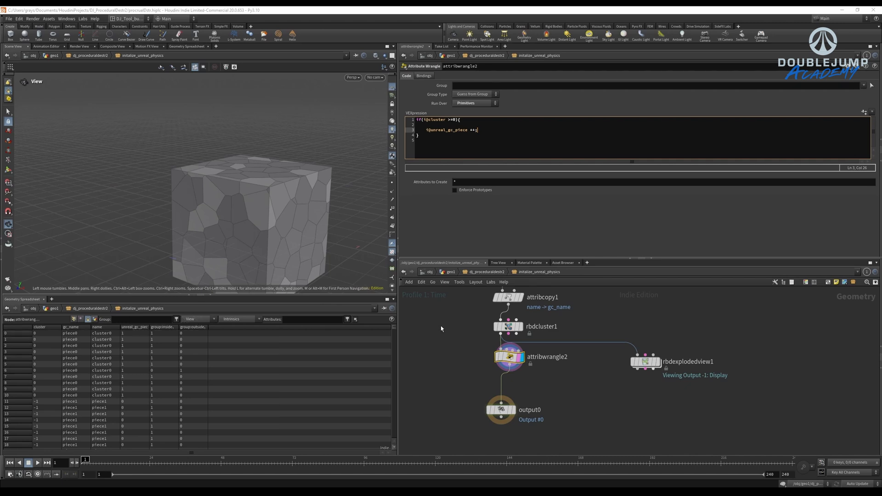
Set Run Over to Primitives on attribwrangle1.
middle_drag(440, 326, 437, 409)
drag(580, 347, 582, 369)
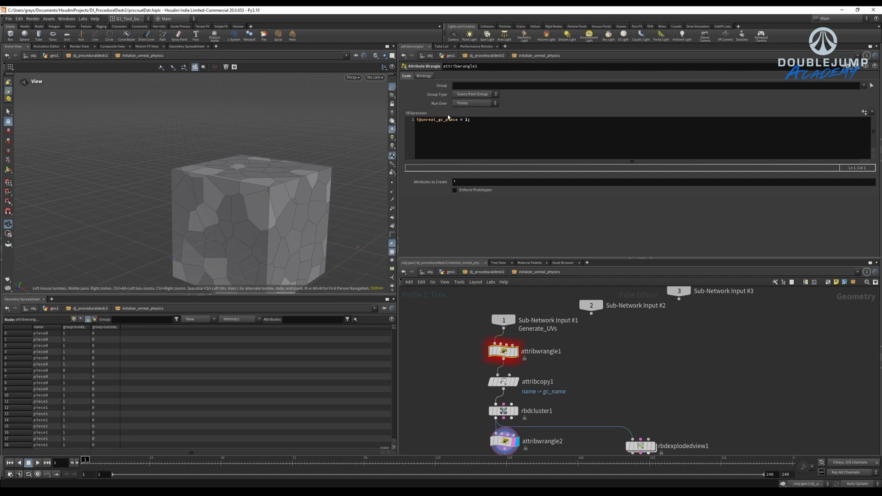
click(475, 103)
click(469, 113)
middle_drag(464, 448, 465, 339)
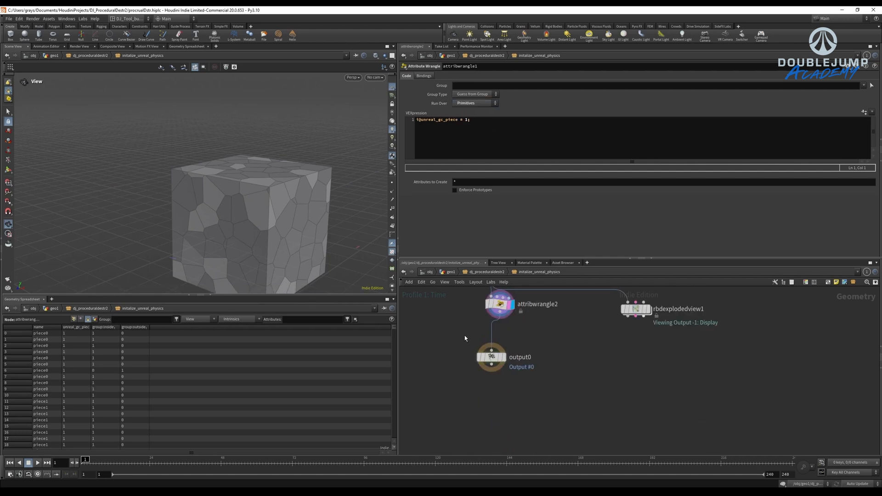
Examine the unreal_gc_piece values of clustered and unclustered pieces in attribwrangle2's spreadsheet.
click(499, 304)
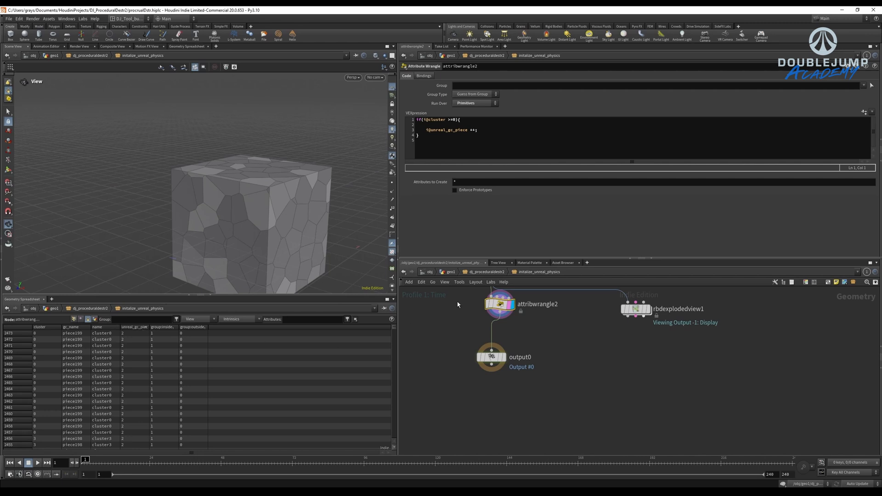
middle_drag(458, 304, 463, 340)
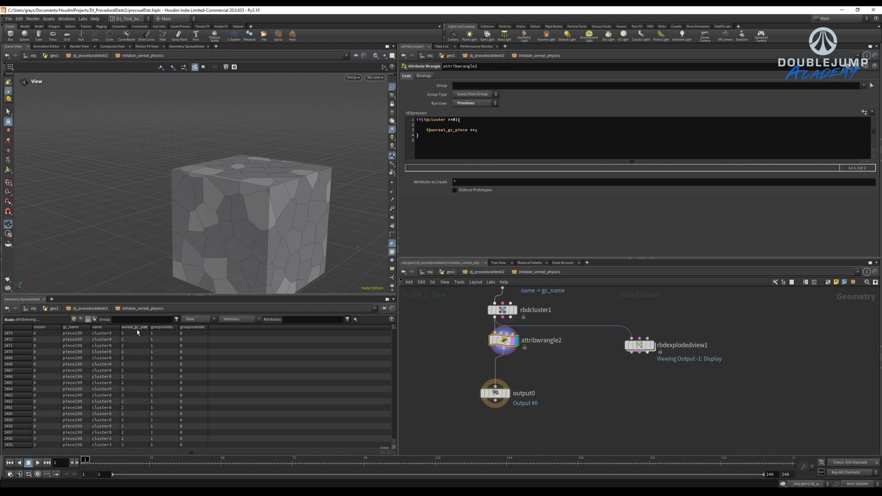
drag(505, 340, 504, 353)
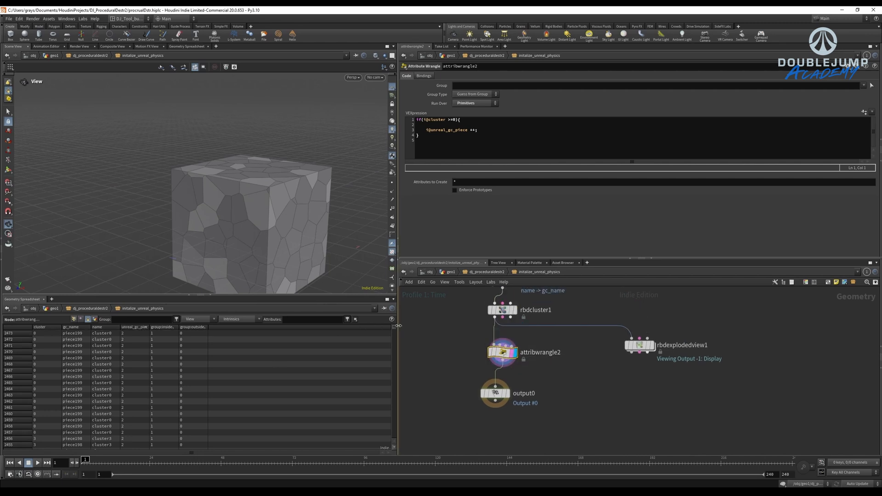
drag(394, 329, 377, 446)
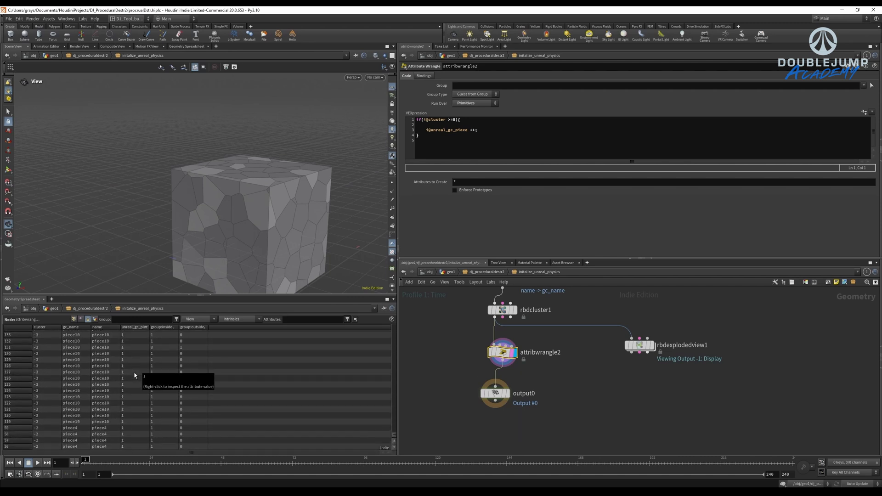
scroll(133, 374, up, 3)
Display rbdexplodedview1, enlarge the viewport, and inspect the exploded clusters and detached pieces from several angles.
right_drag(285, 169, 256, 138)
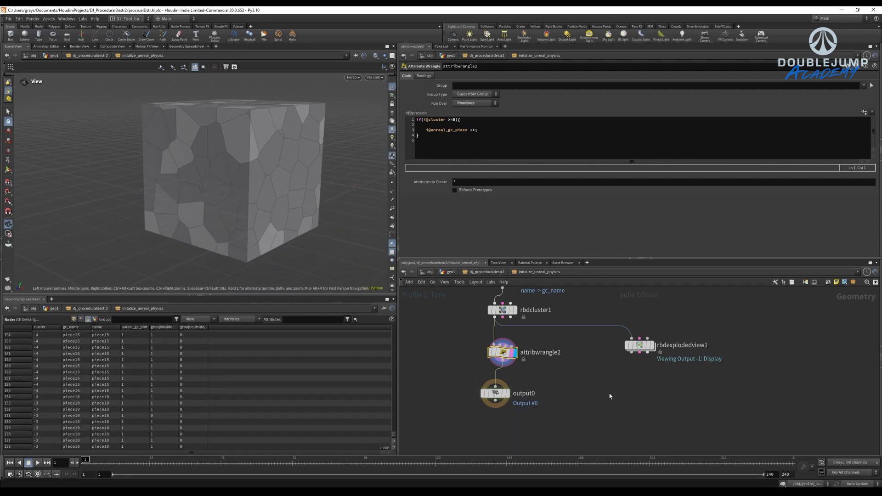
click(651, 345)
right_drag(316, 186, 267, 161)
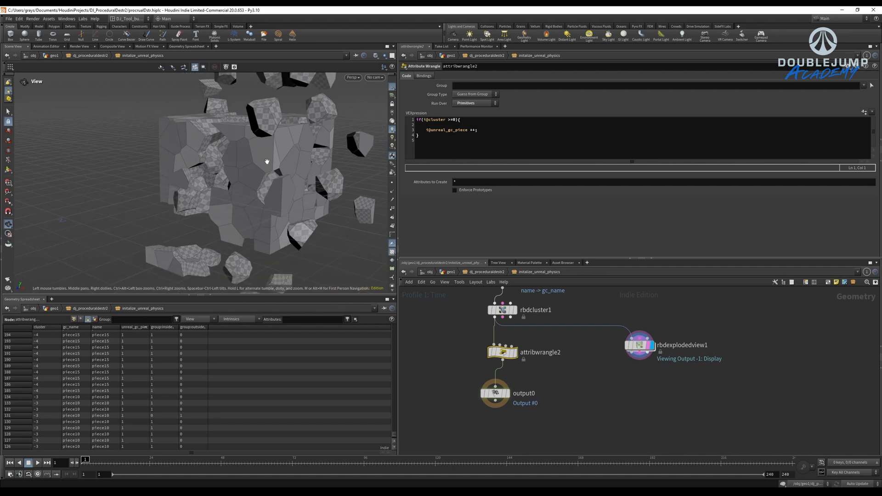
drag(270, 147, 215, 168)
drag(284, 295, 281, 340)
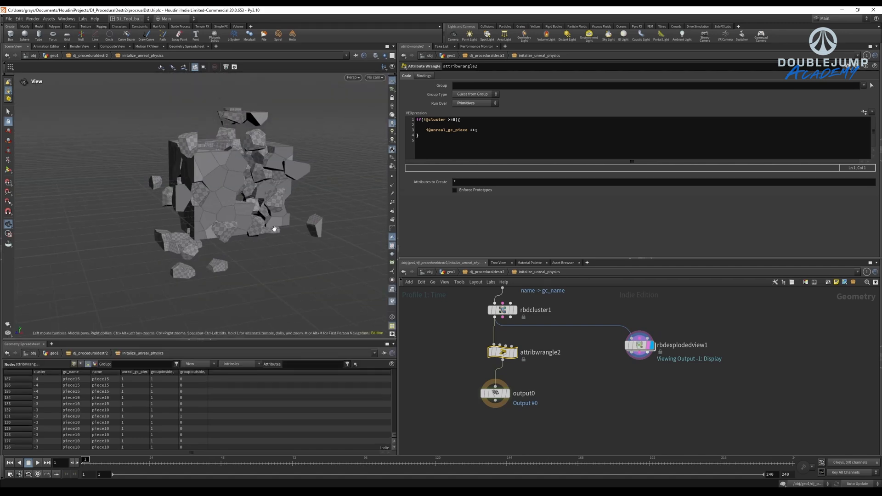
drag(274, 230, 262, 201)
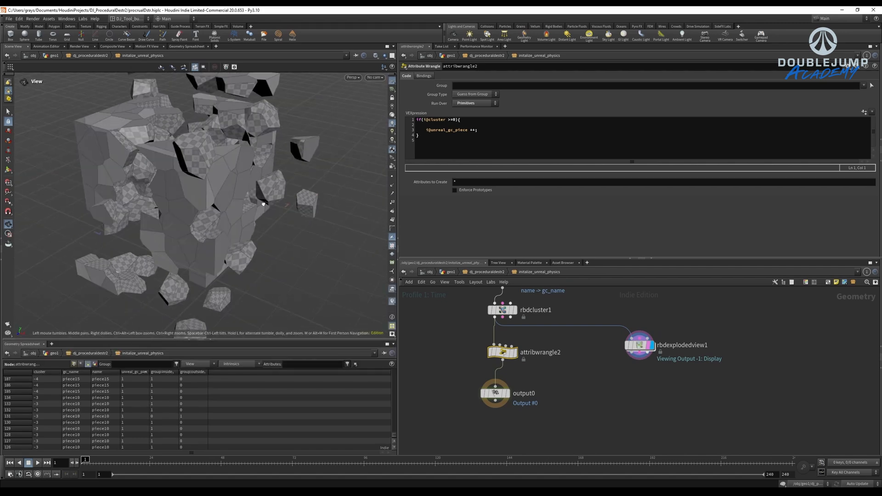
Display attribwrangle2, add the line i@unreal_gc_cluter = i@cluster; below its if block, and check the new attribute in the spreadsheet.
click(515, 354)
mouse_move(506, 357)
mouse_down()
mouse_move(524, 349)
mouse_move(485, 362)
mouse_move(496, 356)
mouse_up()
double_click(538, 353)
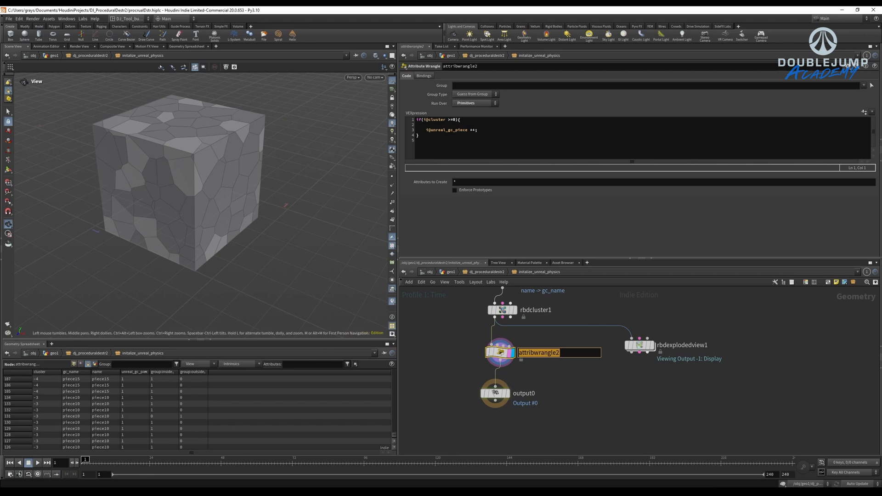
key(Return)
click(444, 144)
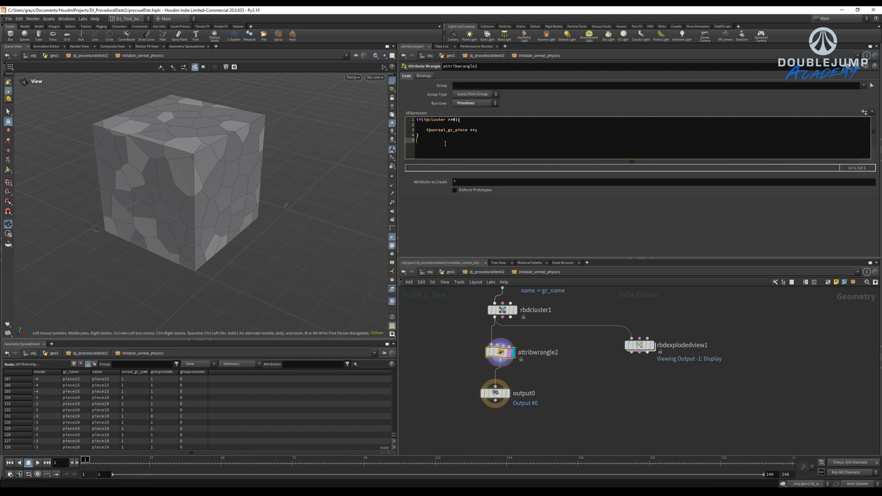
text(i@unreal_)
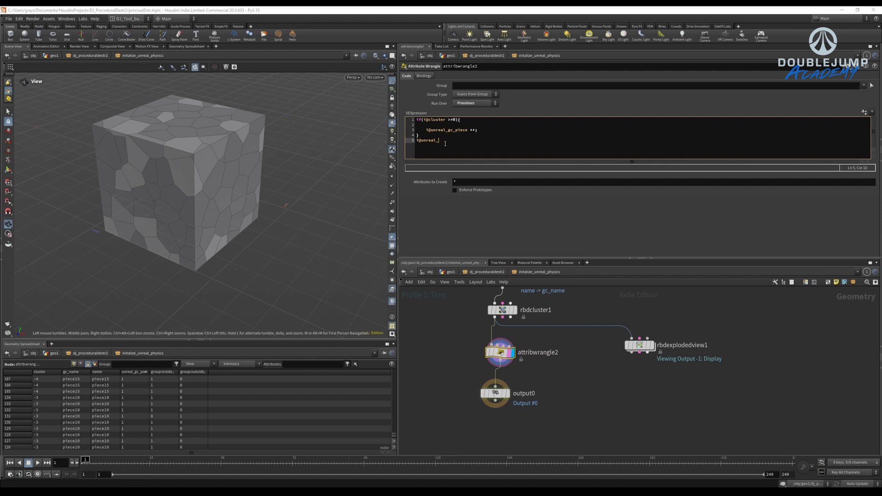
text(gc_cluter = i@cluster;)
click(144, 372)
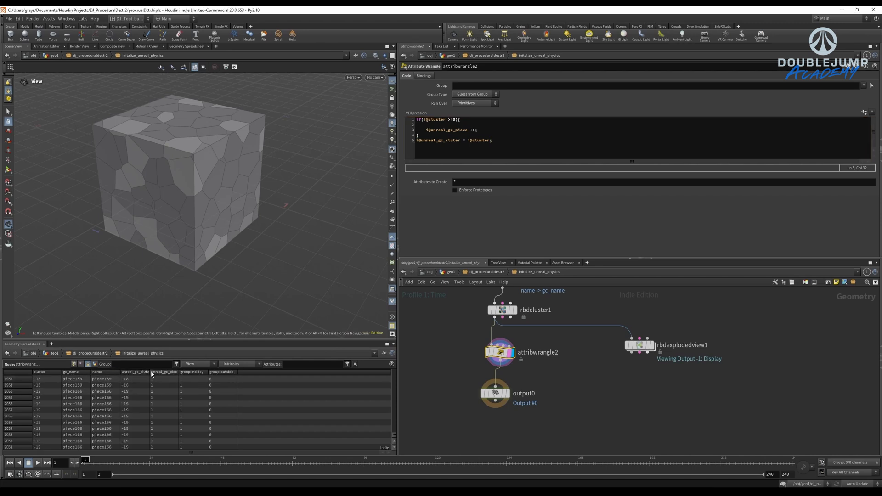
Move output0 further down and insert a new Attribute Wrangle node between attribwrangle2 and output0.
click(514, 391)
key(alt+Tab)
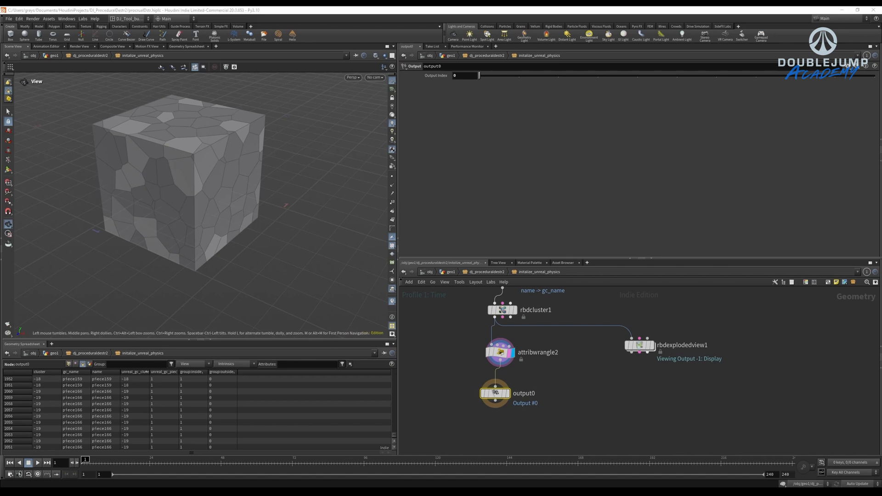
drag(497, 393, 506, 426)
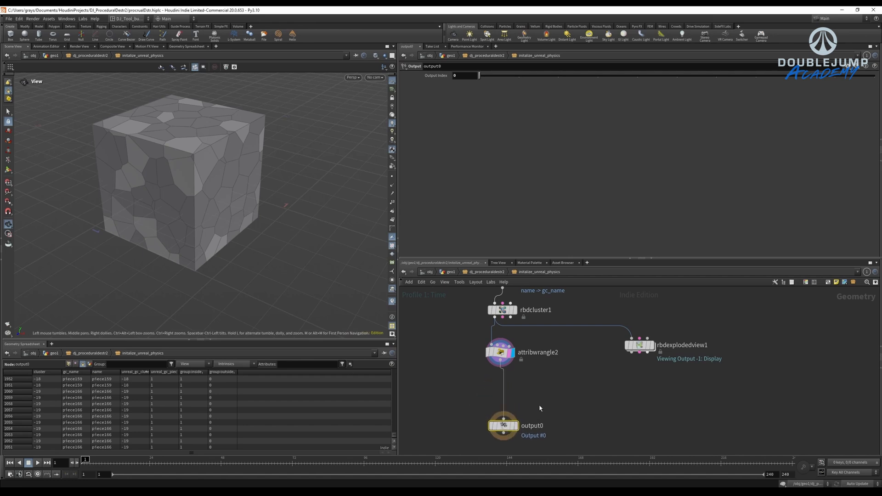
drag(552, 399, 466, 447)
middle_drag(551, 388, 545, 347)
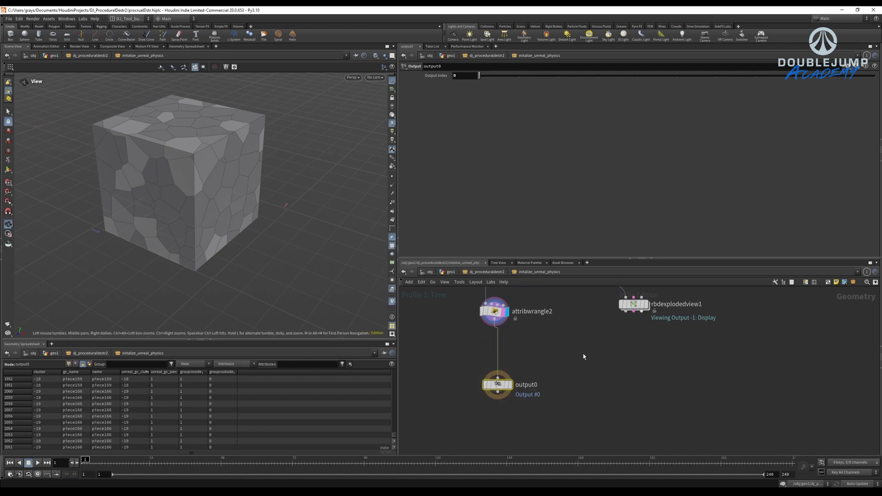
click(571, 354)
key(Tab)
text(attw)
key(Return)
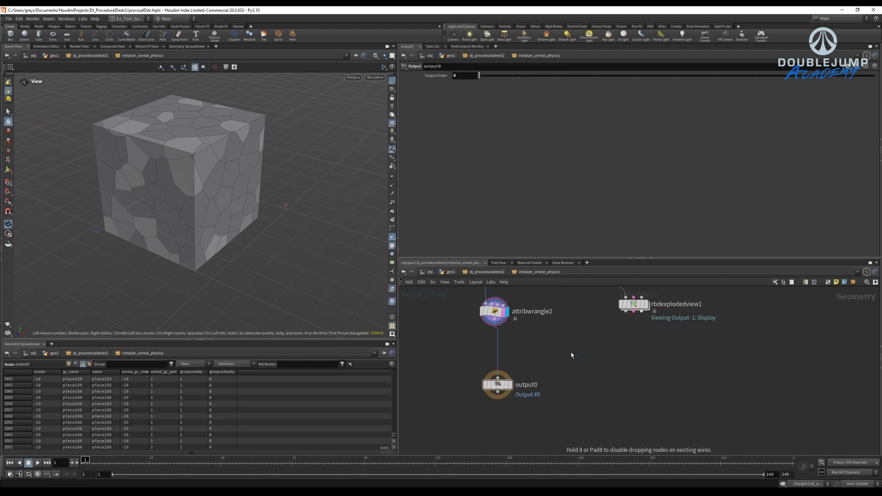
click(571, 355)
drag(572, 354, 509, 349)
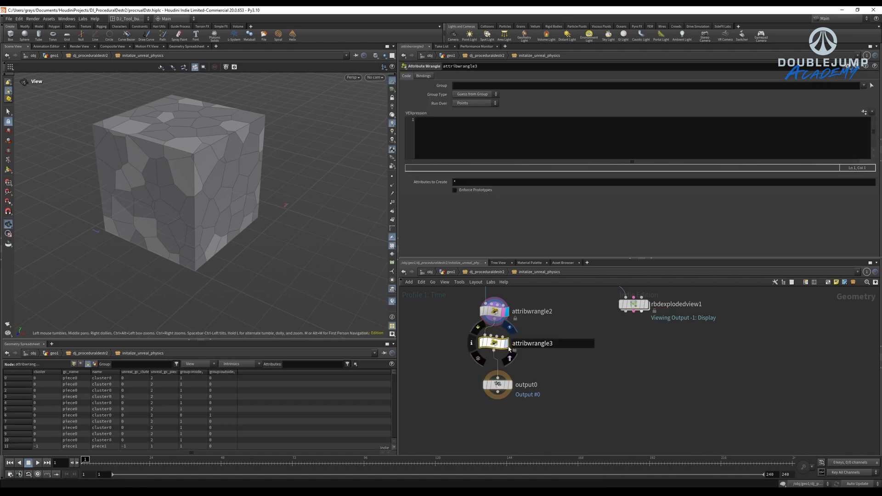
Fill attribwrangle3's VEX with four cluster strength floats, the unreal_gc_clustering_damage_threshold array, the unreal_gc_collisions attributes, and i@unreal_uproperty_notifyBreaks = 1;.
drag(467, 305, 516, 412)
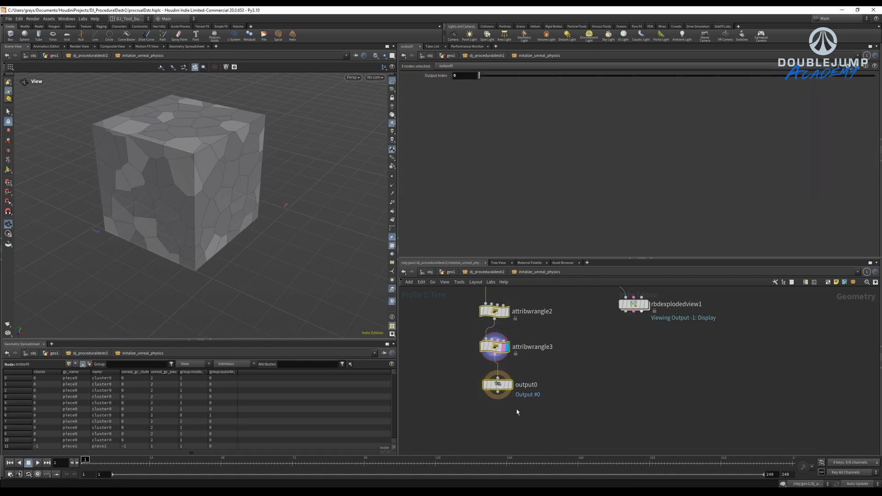
scroll(516, 409, down, 3)
drag(489, 309, 533, 434)
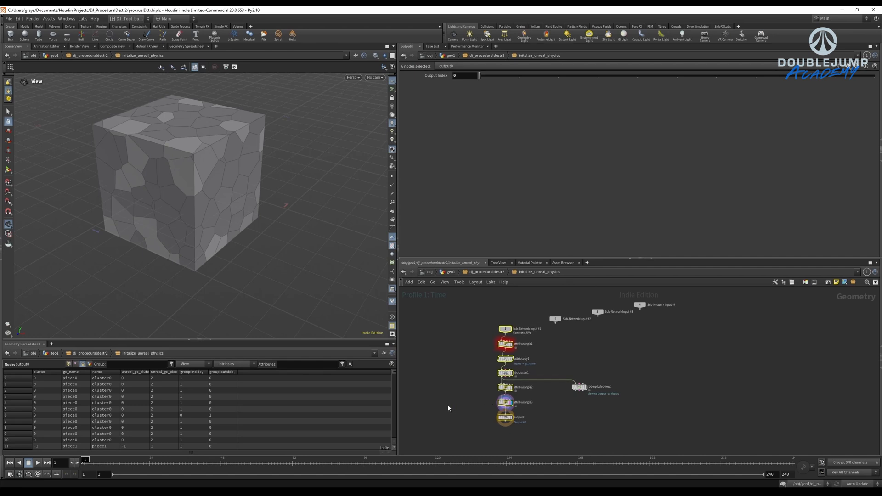
click(505, 403)
click(474, 144)
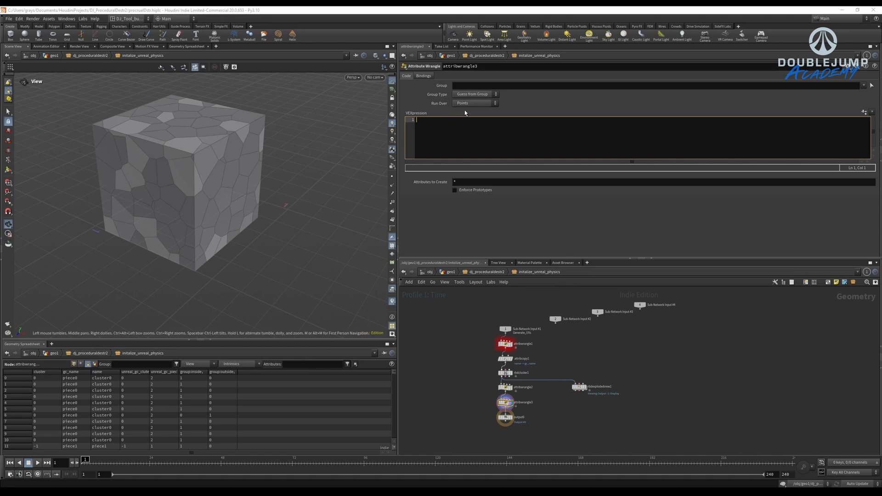
text(float cluster1 = chf("cluster1Strength"); float cluster2 = chf("cluster2Strength"); float cluster3 = chf("cluster3Strength"); float cluster4 = chf("cluster4Strength");  f[]@unreal_gc_clustering_damage_threshold = array(cluster1, cluster2, cluster3, cluster4);  i@unreal_gc_collisions_collision_type = 0; // 0 = Implicit-Implicit, 1 = Particle-Implcit i@unreal_gc_collisions_implicit_type = 3; // 0 = None, 1 = Box, 2 = Sphere, 3 = Capsule, 4 = Level Set i@unreal_gc_collisions_min_level_set_resolution = 5; i@unreal_gc_collisions_max_level_set_resolution = 15; i@unreal_gc_collisions_min_cluster_level_set_resolution = 45; i@unreal_gc_collisions_max_cluster_level_set_resolution = 55; f@unreal_gc_collisions_collision_object_reduction_percentage = 0.1; i@unreal_gc_collisions_mass_as_density = 1; // bool f@unreal_gc_collisions_mass = chf("mass"); f@unreal_gc_collisions_minimum_mass_clamp = 0.15; f@unreal_gc_collisions_collision_particles_fraction = 0.9; i@unreal_gc_collisions_maximum_collision_particles = 55;  i@unreal_uproperty_notifyBreaks = 1;)
key(Up)
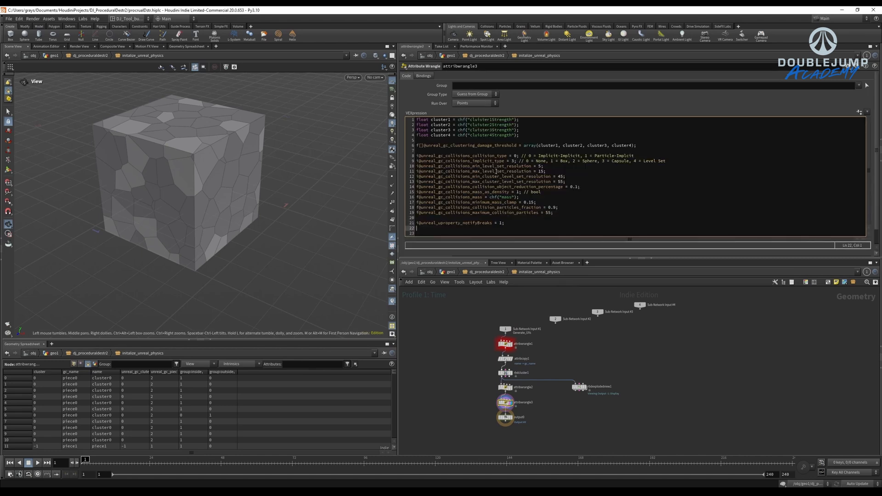
Review the cluster strength declarations and the damage threshold line at the start of attribwrangle3's code.
click(472, 145)
click(514, 139)
click(516, 135)
drag(550, 137, 403, 125)
click(547, 124)
click(549, 135)
click(510, 150)
click(507, 145)
click(499, 141)
click(521, 145)
Create the channel parameters referenced in the code and set the first three cluster strengths to 10000, 50000 and 20000.
click(860, 112)
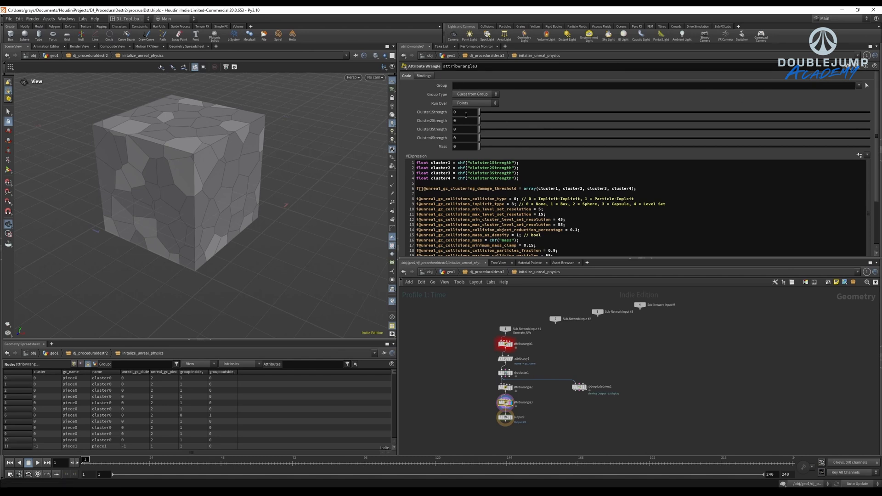
click(466, 115)
text(10000)
key(Tab)
text(50)
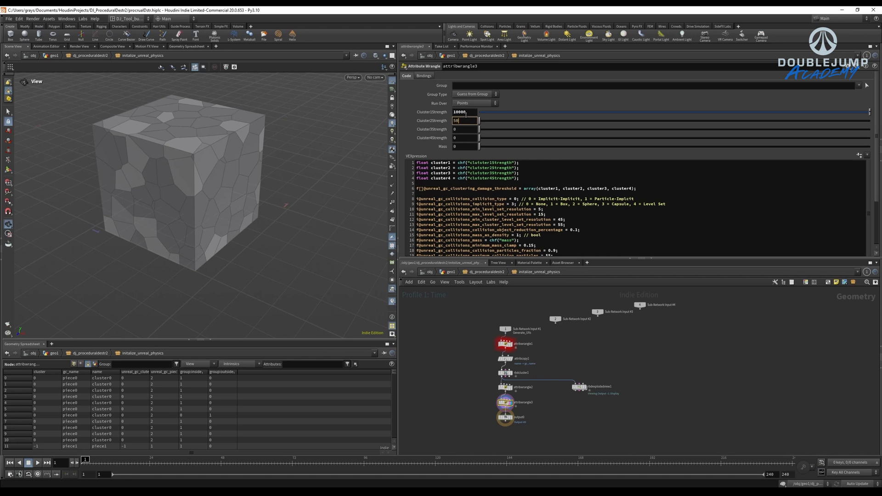
text(000)
key(Tab)
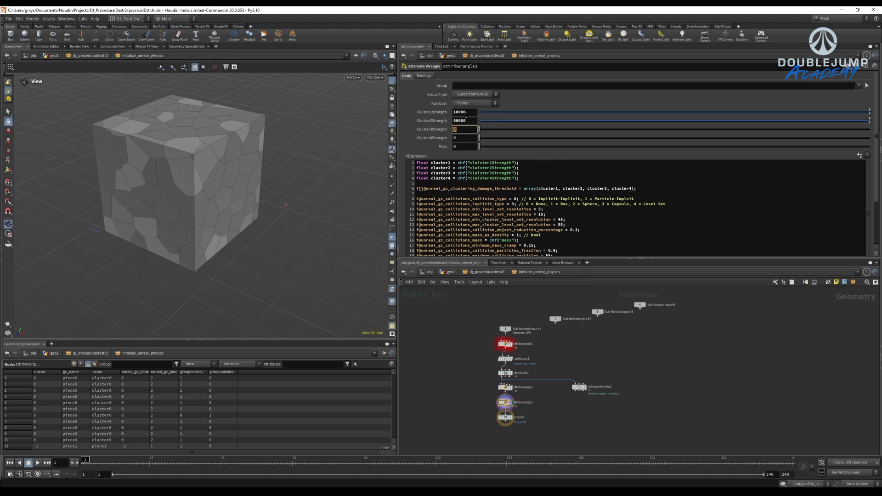
text(20000)
key(Return)
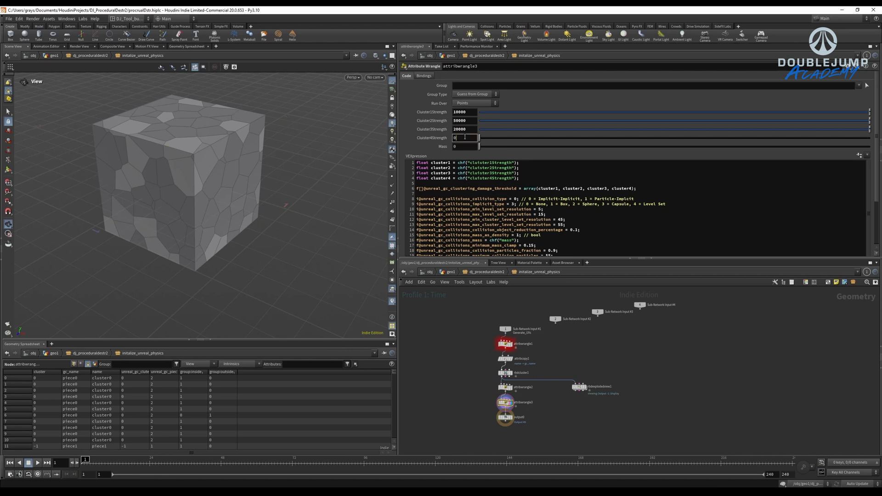
click(467, 138)
text(float cluster1 = chf("cluister1Strength"); float cluster2 = chf("cluister2Strength"); float cluster3 = chf("cluister3Strength"); float cluster4 = chf("cluister4Strength");)
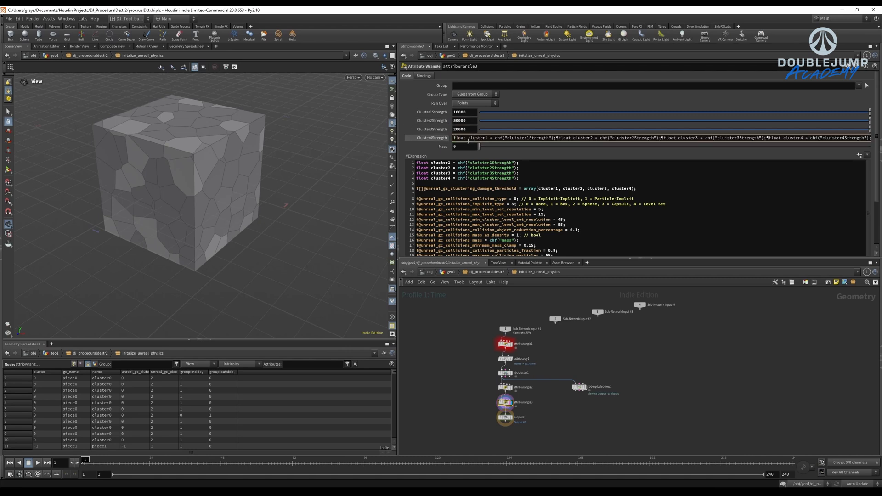
key(Return)
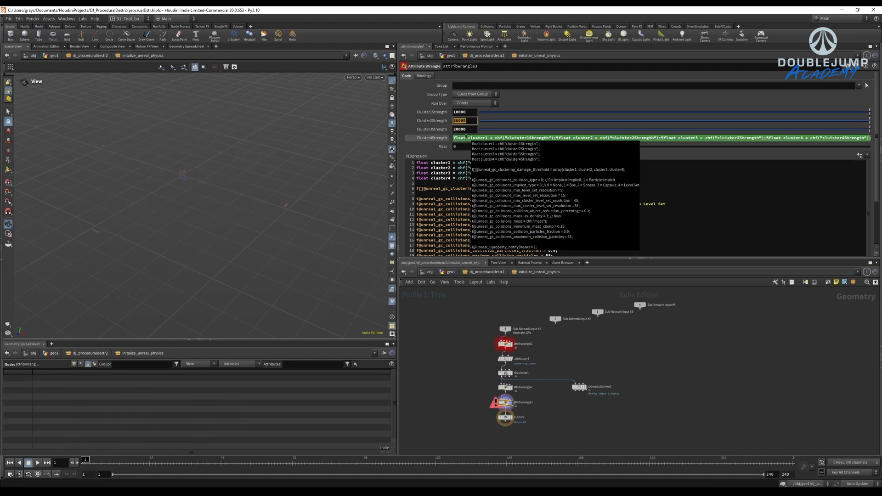
key(ctrl+z)
Set attribwrangle3's fourth cluster strength to 50000 and its Mass to 1000.
double_click(477, 140)
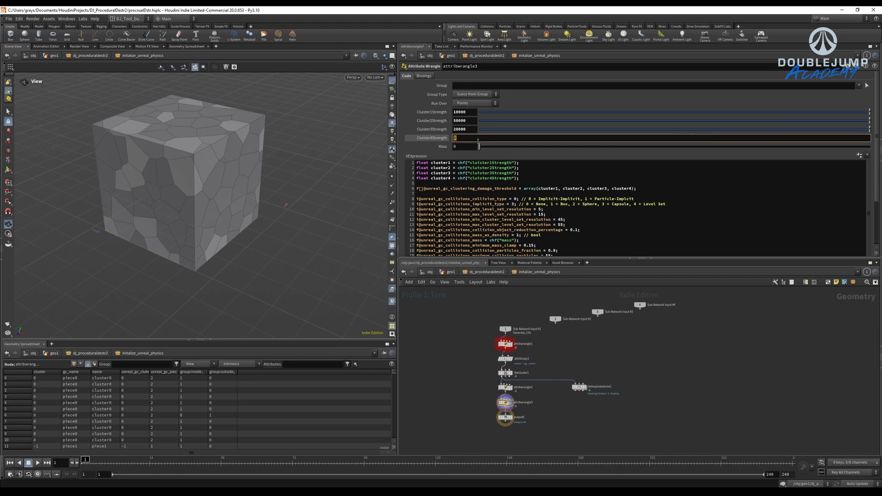
text(50000)
click(461, 147)
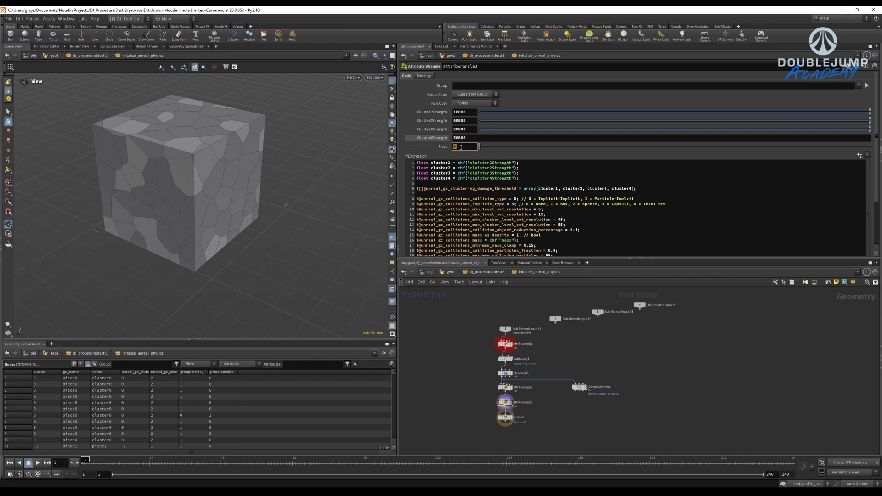
text(1000)
key(Return)
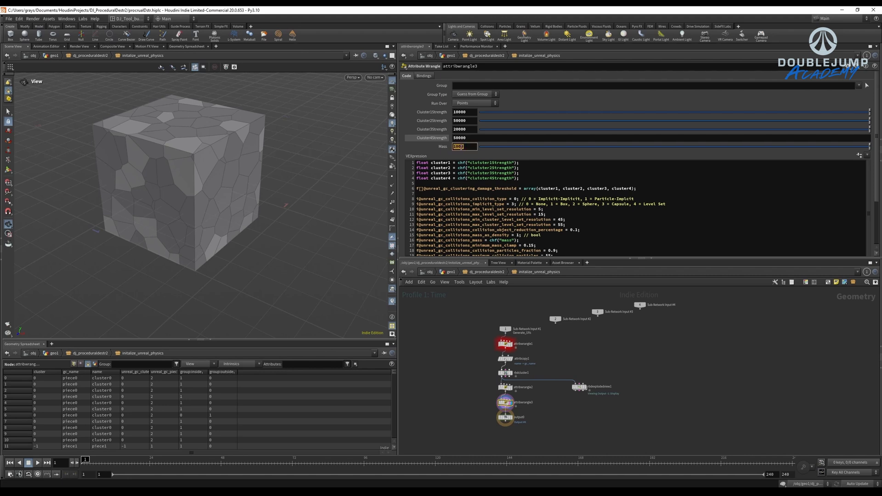
Examine the four float variables cluster1 to cluster4 and the strength channels they read.
scroll(474, 143, down, 2)
scroll(474, 143, up, 2)
scroll(474, 143, down, 2)
drag(522, 147, 508, 118)
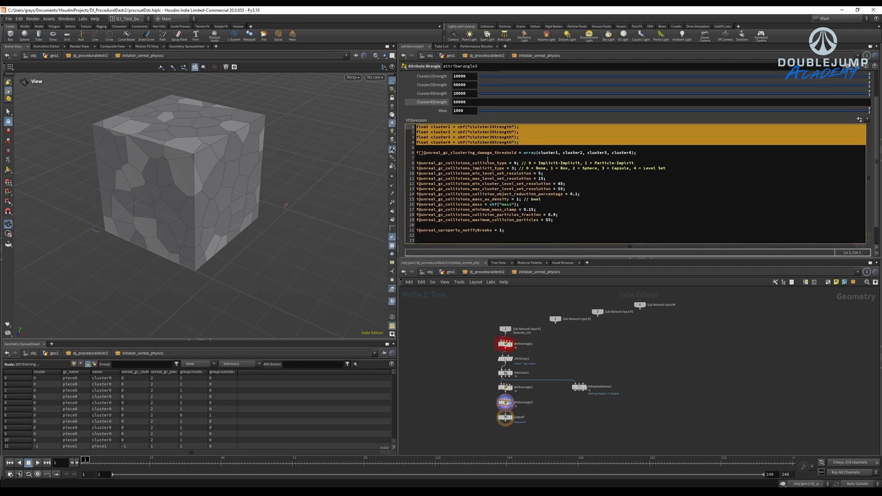
click(512, 132)
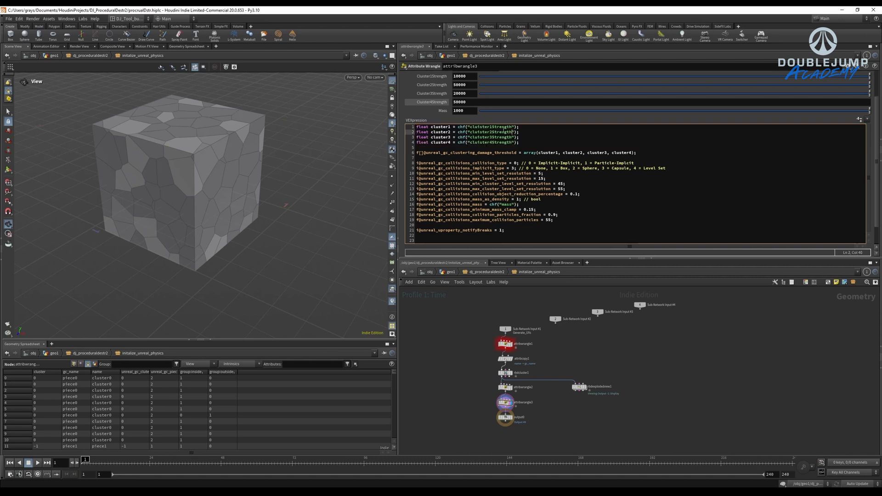
click(450, 132)
drag(521, 137, 416, 127)
click(516, 146)
drag(515, 146, 417, 126)
click(490, 142)
Examine how the unreal_gc_clustering_damage_threshold array is built from the four cluster variables.
drag(428, 153, 523, 152)
double_click(548, 153)
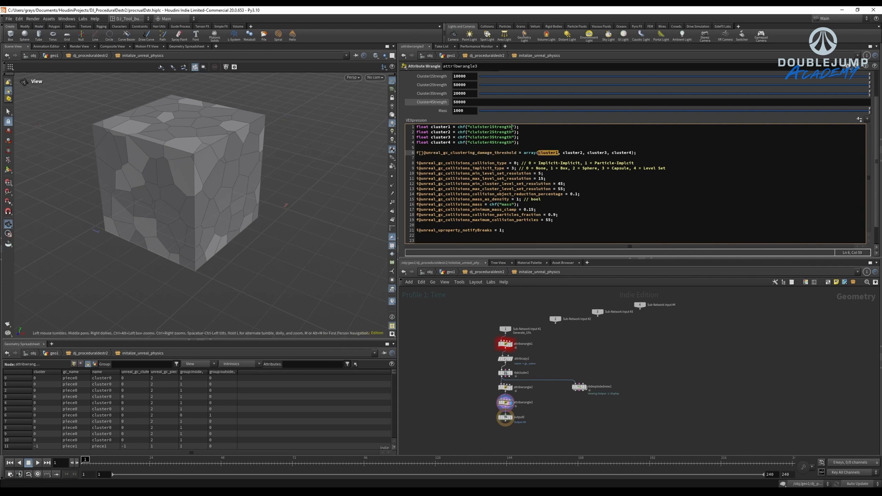
triple_click(569, 154)
click(524, 154)
scroll(472, 121, up, 2)
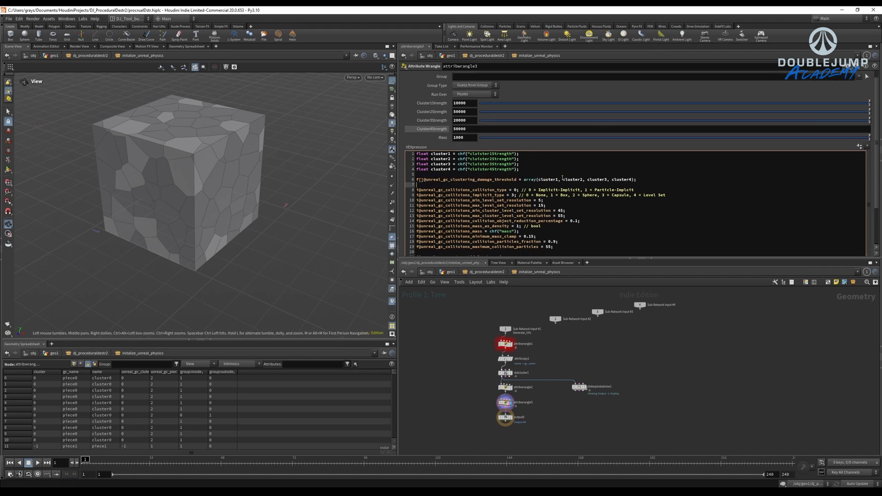
click(573, 179)
scroll(572, 172, down, 2)
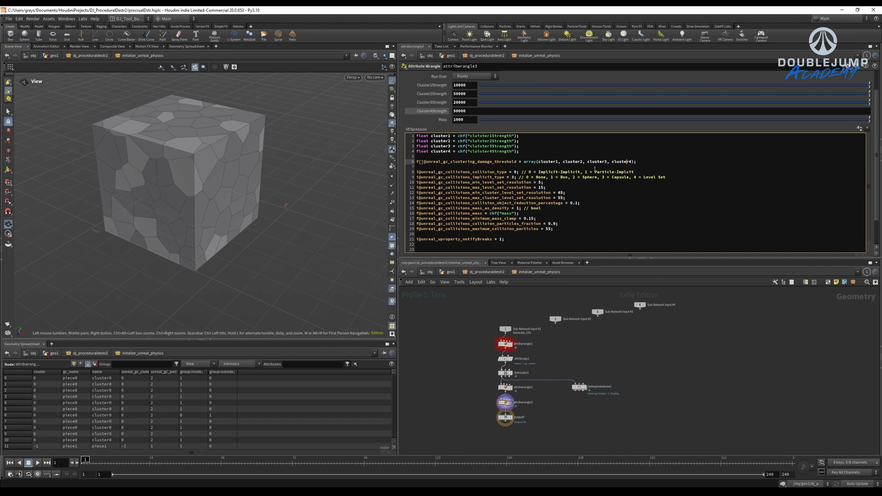
click(564, 168)
Look up the collision attributes in the browser's Chaos (GeometryCollections) documentation and compare them with the wrangle's collision type comment back in Houdini.
click(527, 172)
key(alt+Tab)
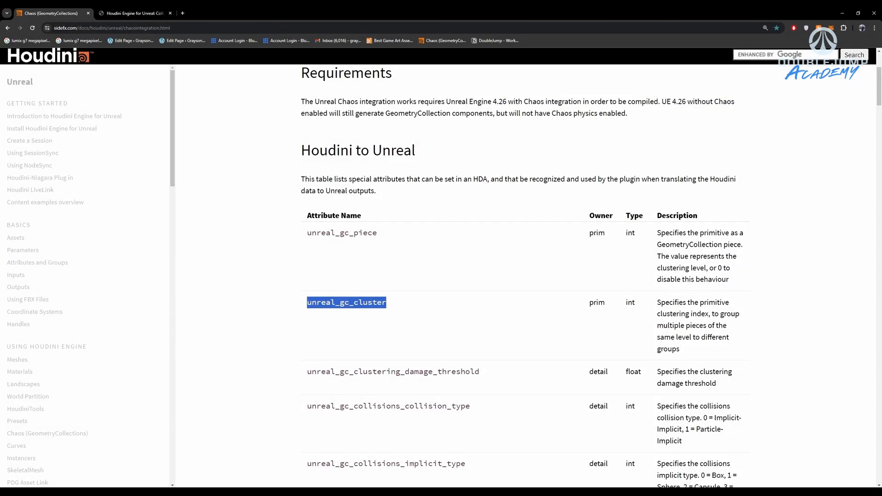
scroll(395, 350, down, 6)
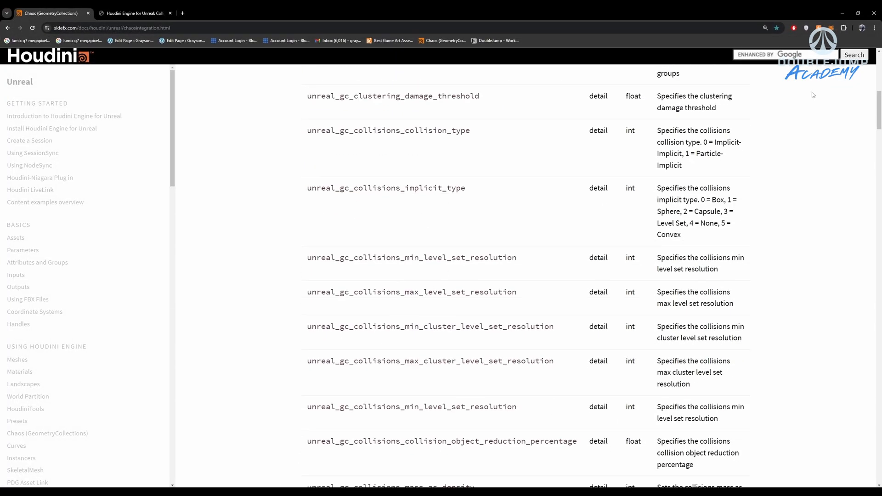
click(842, 13)
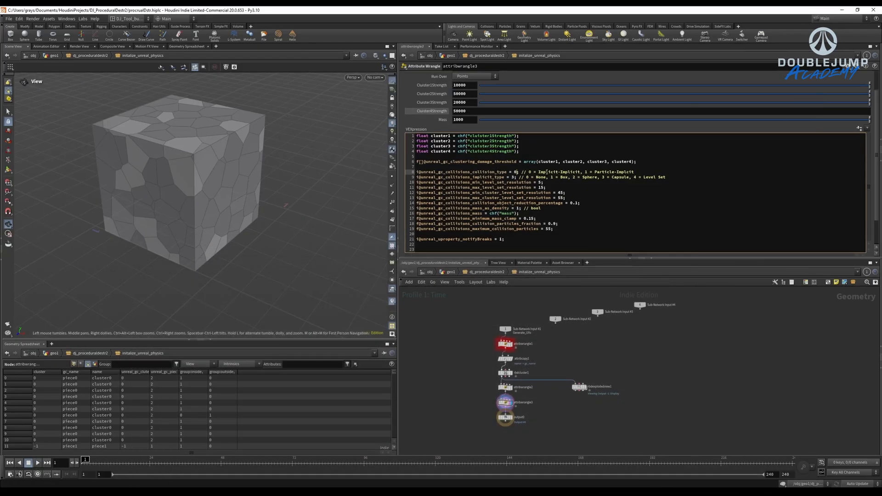
drag(538, 172, 577, 173)
drag(634, 172, 594, 172)
Set unreal_gc_collisions_implicit_type to 5 in attribwrangle3's VEX code.
mouse_move(498, 176)
mouse_down()
mouse_move(671, 177)
mouse_move(511, 178)
mouse_up()
click(514, 177)
key(BackSpace)
text(5)
Examine the collision type, implicit type, level set resolution and object reduction percentage lines of the code.
triple_click(505, 177)
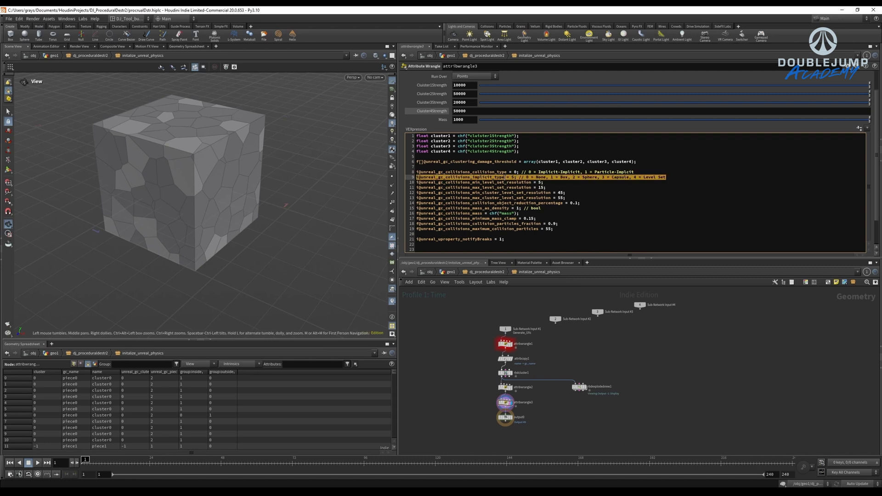
click(505, 177)
drag(512, 177, 434, 184)
click(518, 172)
click(587, 193)
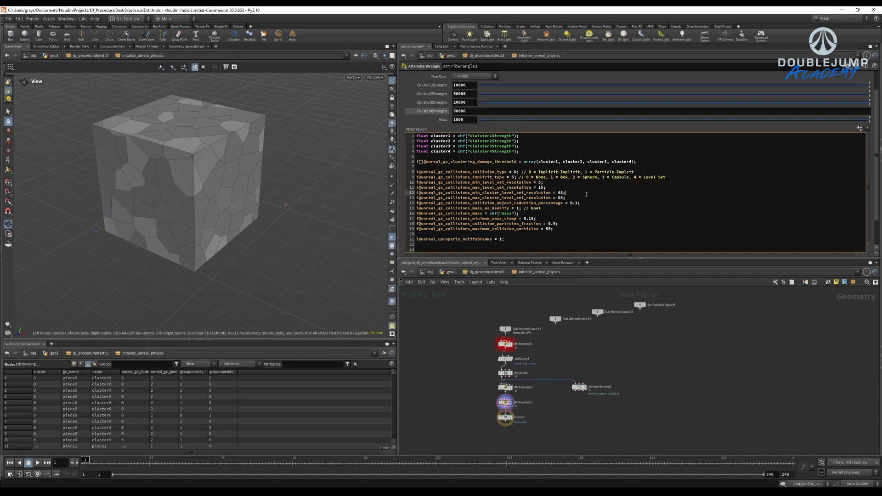
drag(573, 203, 538, 203)
click(583, 203)
scroll(579, 206, down, 1)
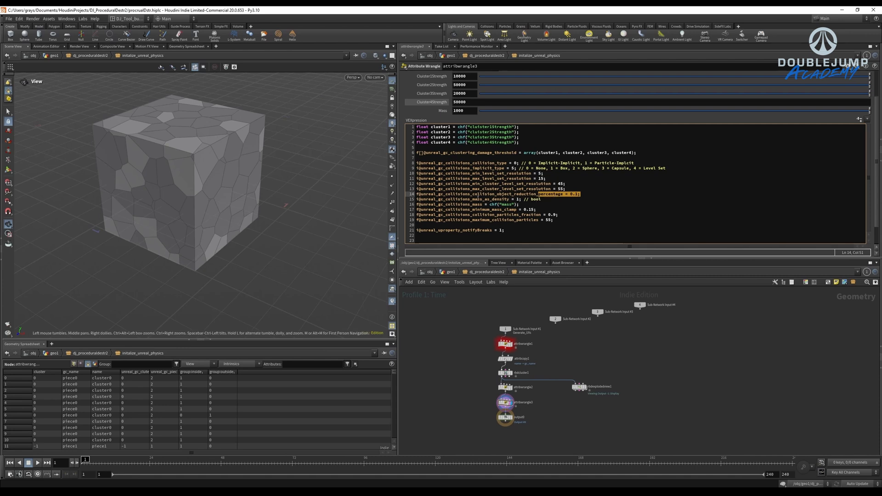
Examine the mass as density, mass, minimum mass clamp, collision particles and notifyBreaks lines of the code.
click(459, 199)
drag(458, 200, 538, 199)
click(539, 200)
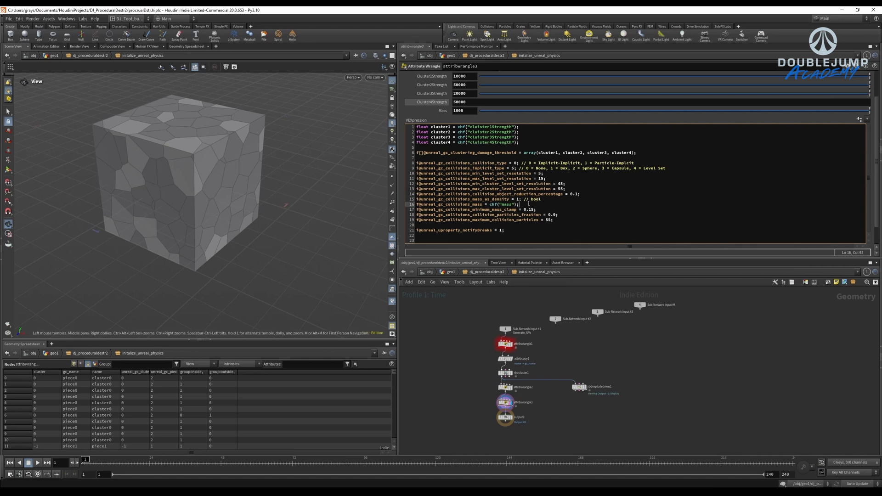
triple_click(508, 204)
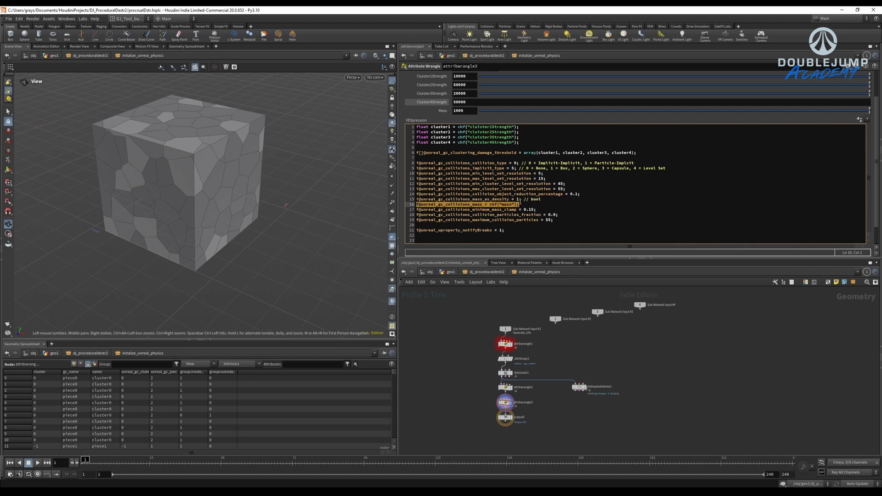
drag(417, 210, 417, 230)
click(527, 229)
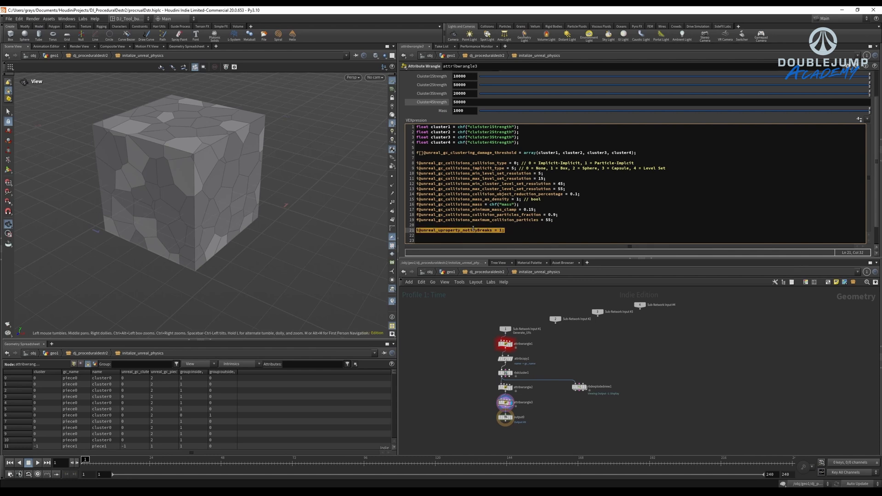
click(483, 235)
click(483, 226)
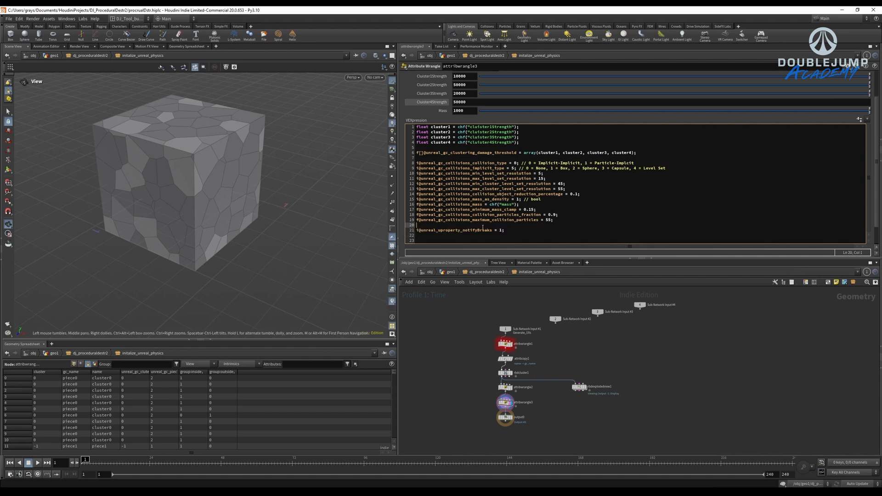
click(487, 230)
Rename attribwrangle3 to UNREAL_ATTRIBS and save the scene.
scroll(460, 367, up, 5)
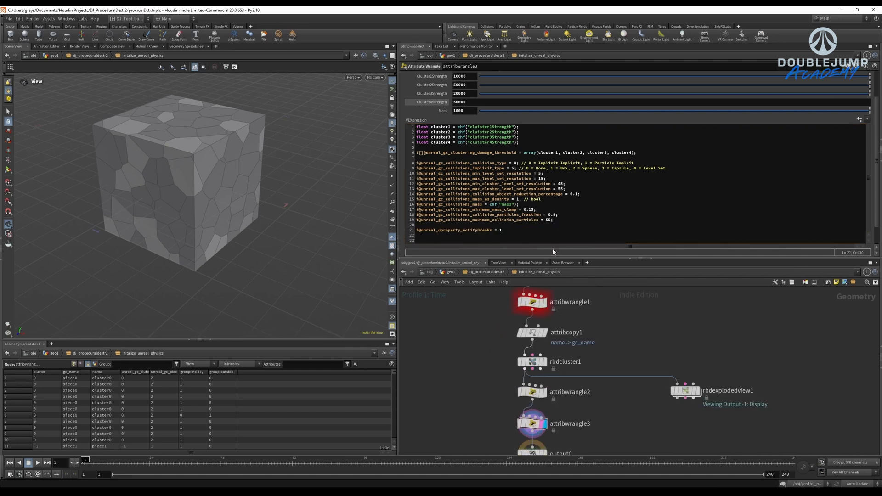
middle_drag(438, 304, 459, 347)
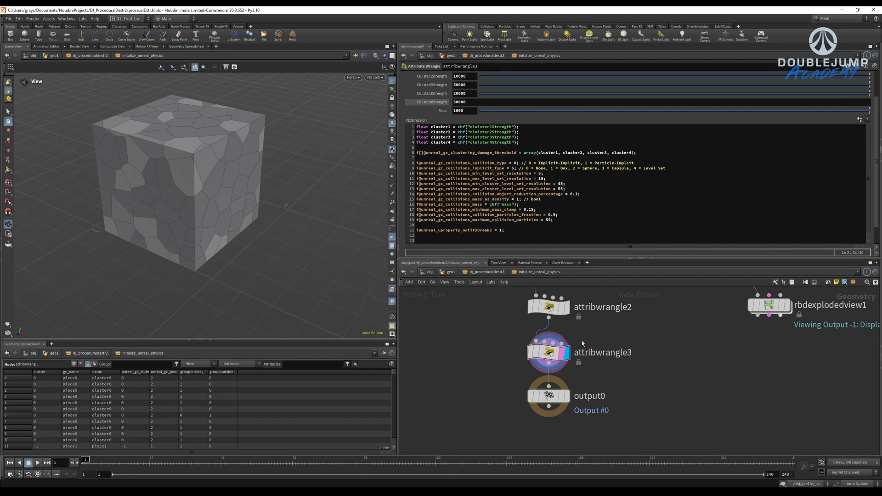
double_click(593, 352)
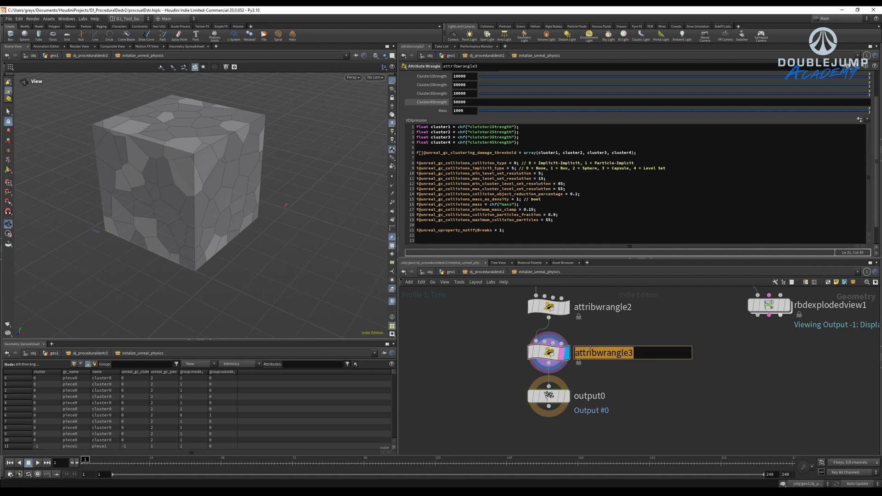
text(UNREAL_A)
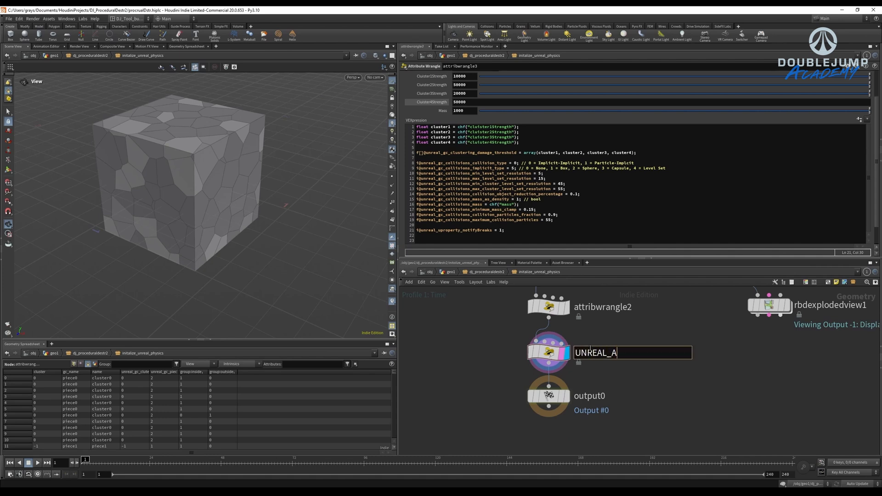
text(TTRIBS)
key(Return)
key(ctrl+s)
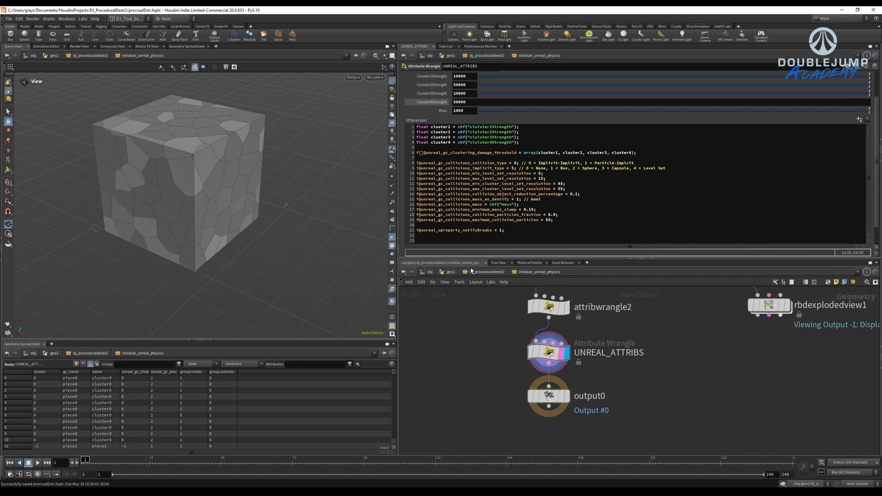
Check initalize_unreal_physics in the parent dj_proceduraldestr2 network, and go back inside it to UNREAL_ATTRIBS's strength and mass parameters.
key(u)
scroll(558, 368, down, 3)
middle_drag(591, 355, 569, 290)
middle_drag(581, 336, 588, 374)
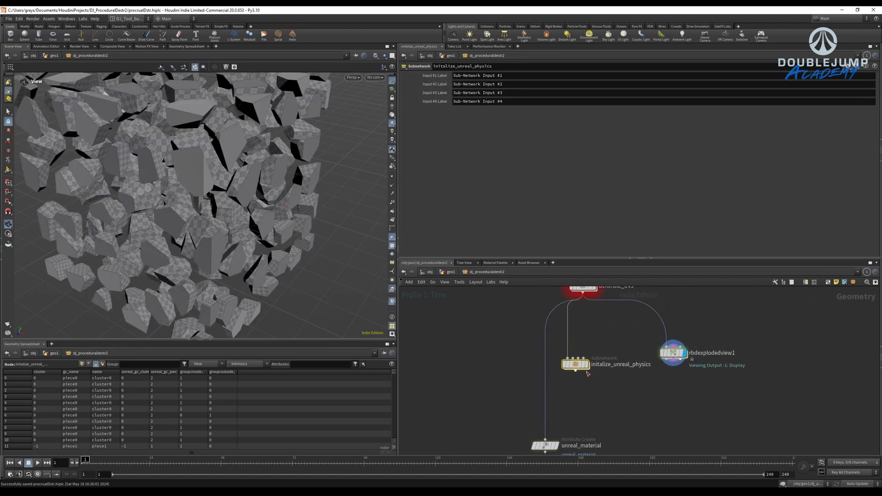
middle_click(582, 365)
double_click(577, 365)
scroll(455, 109, up, 2)
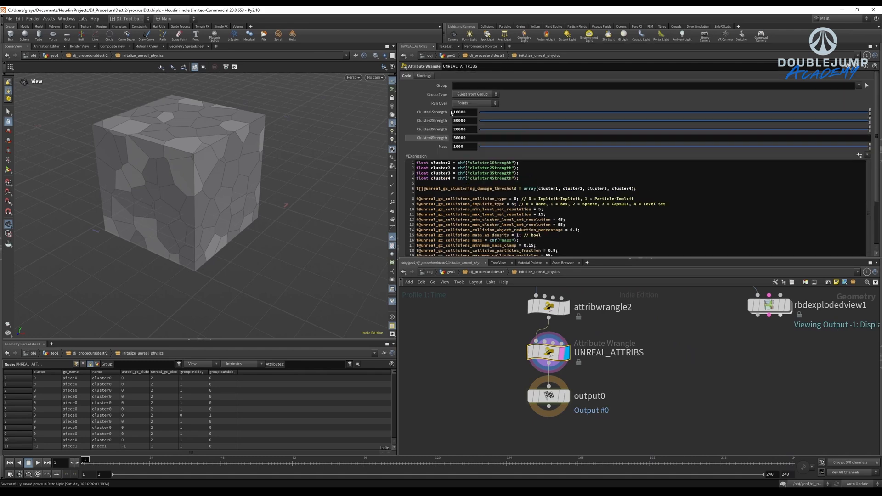
Set the UNREAL_ATTRIBS wrangle to run over Primitives and return to the parent dj_proceduraldestr2 network.
click(465, 104)
click(468, 119)
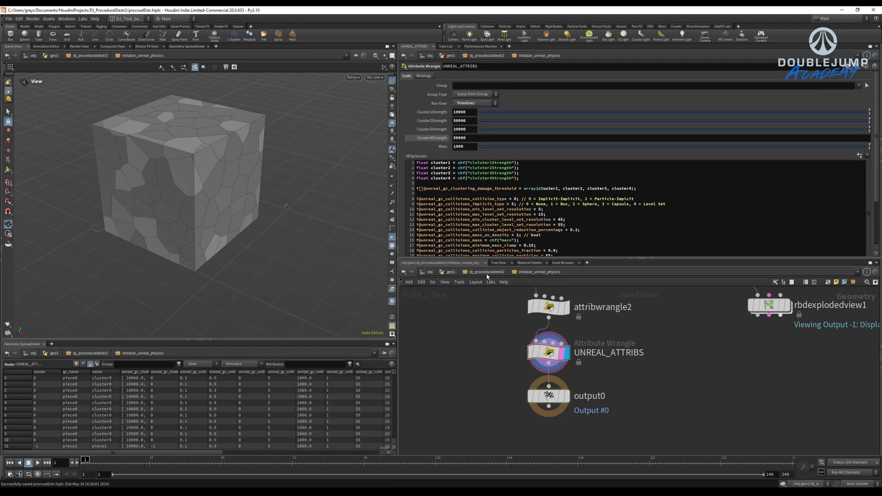
key(u)
Connect the output of initalize_unreal_physics to the input of unreal_material.
drag(582, 332, 552, 401)
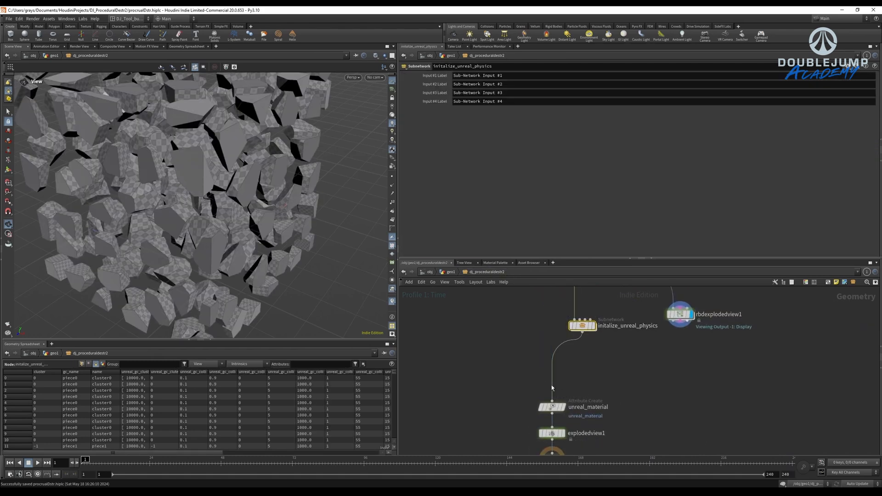
middle_drag(582, 406, 594, 354)
drag(612, 332, 532, 449)
click(625, 347)
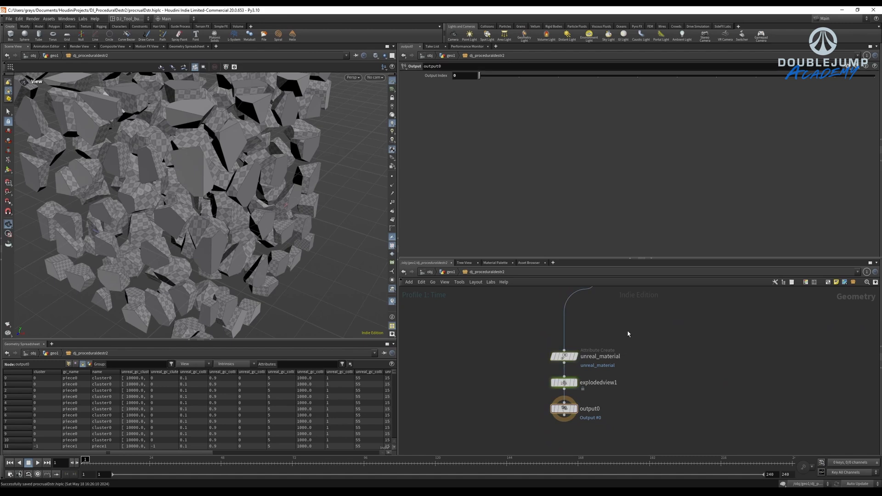
Add a Pack node between explodedview1 and output0 and display its result.
mouse_move(597, 368)
middle_down()
mouse_move(582, 412)
mouse_move(600, 363)
middle_up()
key(Tab)
text(p)
key(Return)
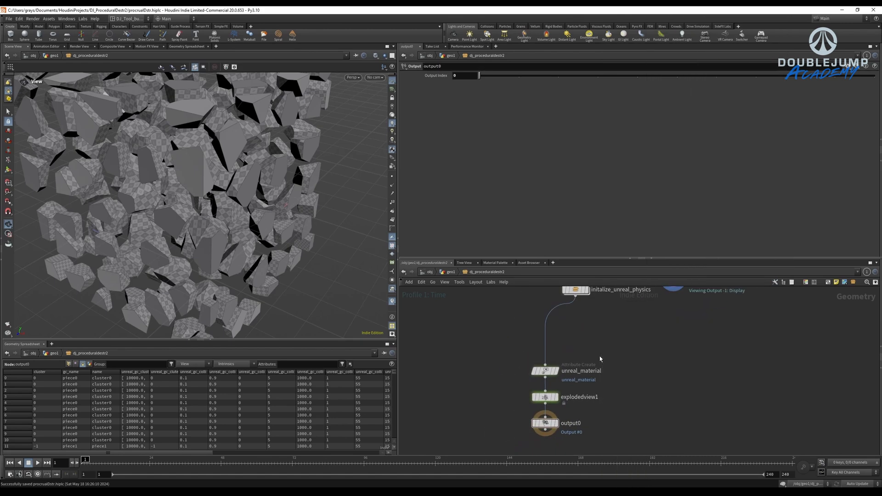
click(598, 356)
drag(598, 356, 544, 425)
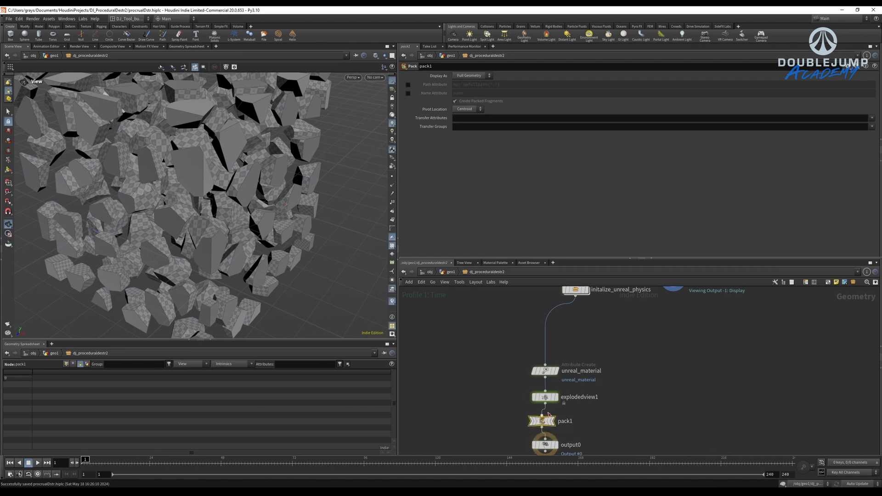
click(552, 423)
scroll(539, 394, up, 3)
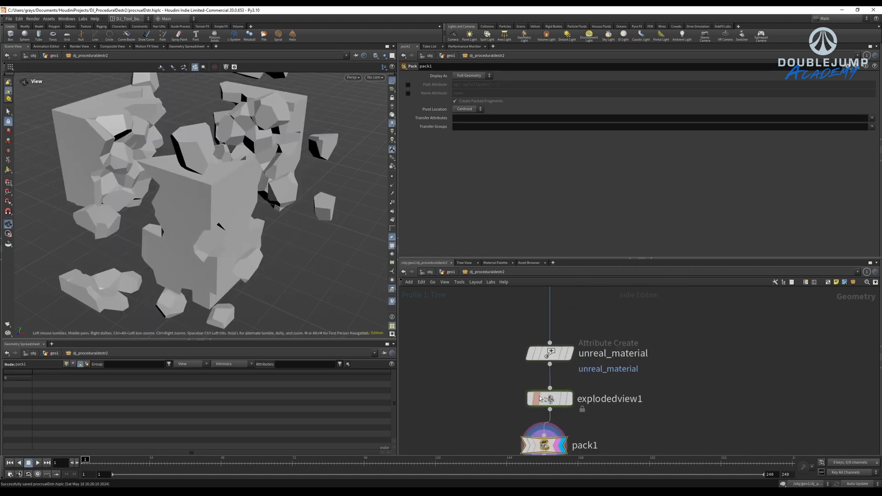
Compare the packed geometry with explodedview1 bypassed and active, and check pack1's node information.
mouse_move(547, 403)
click(525, 374)
mouse_move(554, 399)
mouse_down()
mouse_move(601, 380)
mouse_move(540, 393)
mouse_move(545, 407)
mouse_up()
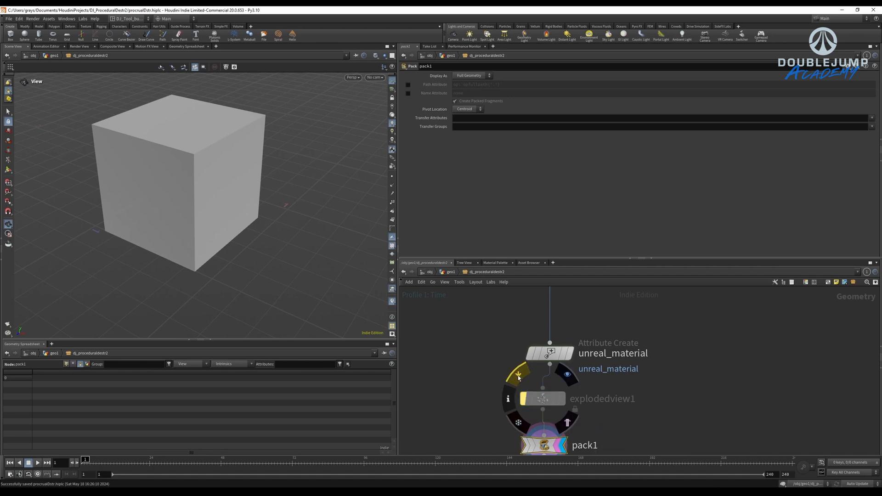
click(523, 399)
scroll(528, 395, down, 1)
middle_click(526, 393)
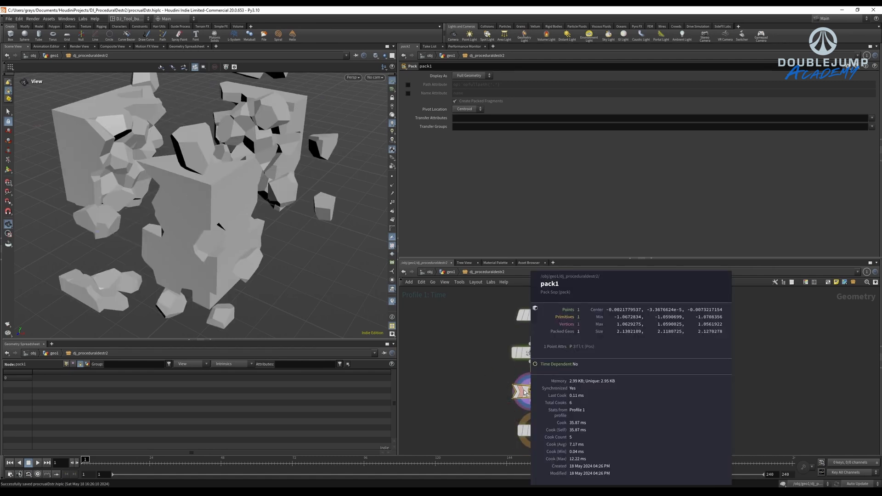
Enable pack1's Name Attribute option and inspect the packed pieces from several angles.
click(408, 93)
middle_drag(530, 399, 638, 312)
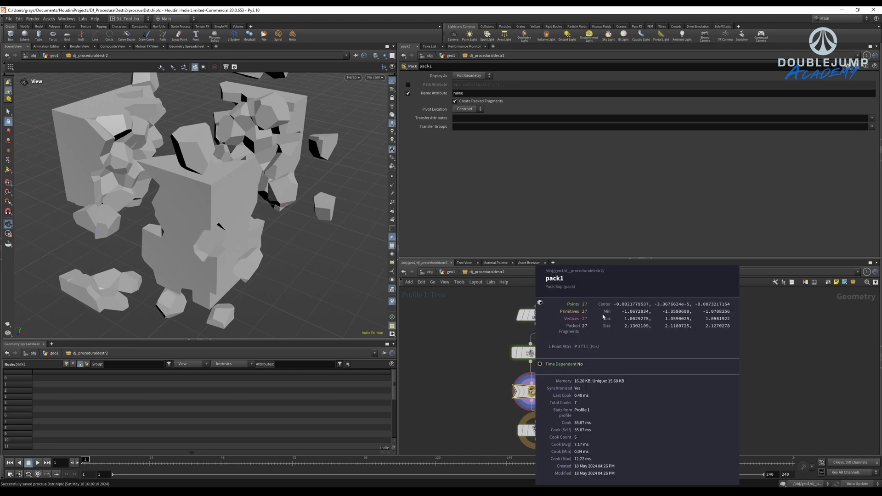
scroll(295, 152, down, 3)
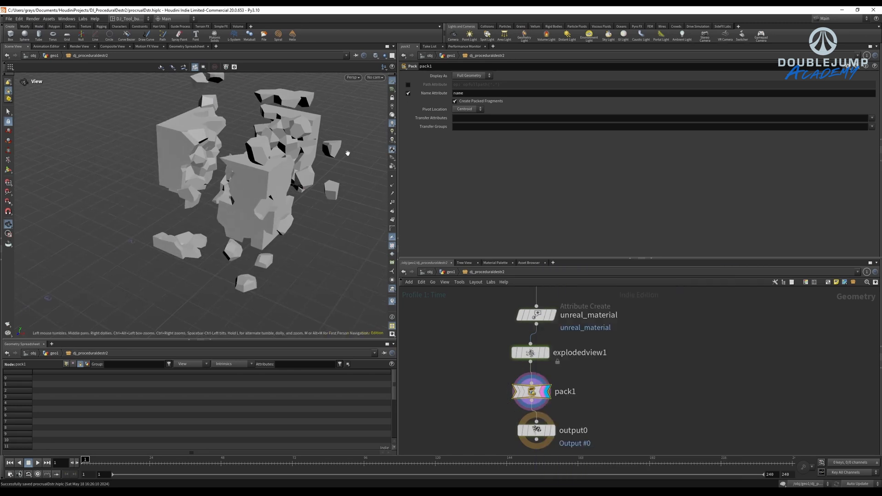
mouse_move(294, 152)
mouse_down()
mouse_move(271, 138)
mouse_move(289, 124)
mouse_move(257, 112)
mouse_move(201, 133)
mouse_move(266, 173)
mouse_move(294, 139)
mouse_up()
scroll(285, 171, up, 3)
scroll(294, 140, down, 5)
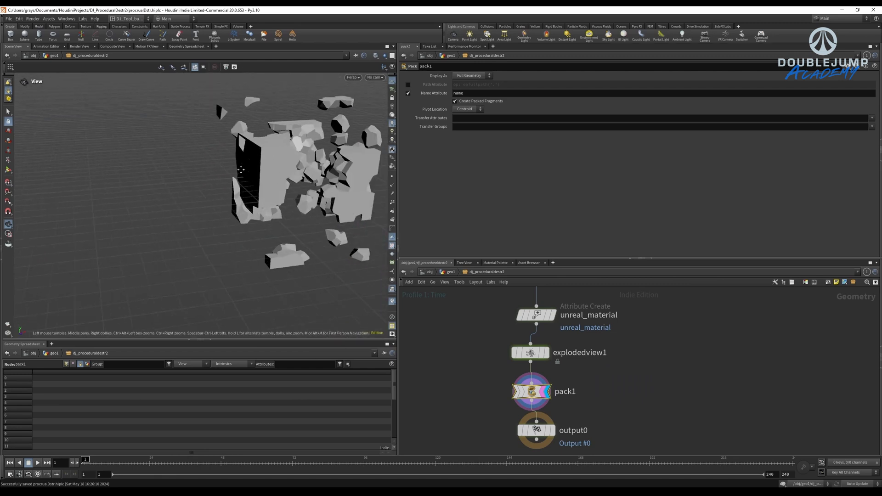
Turn pack1's Create Packed Fragments option off and back on.
click(463, 100)
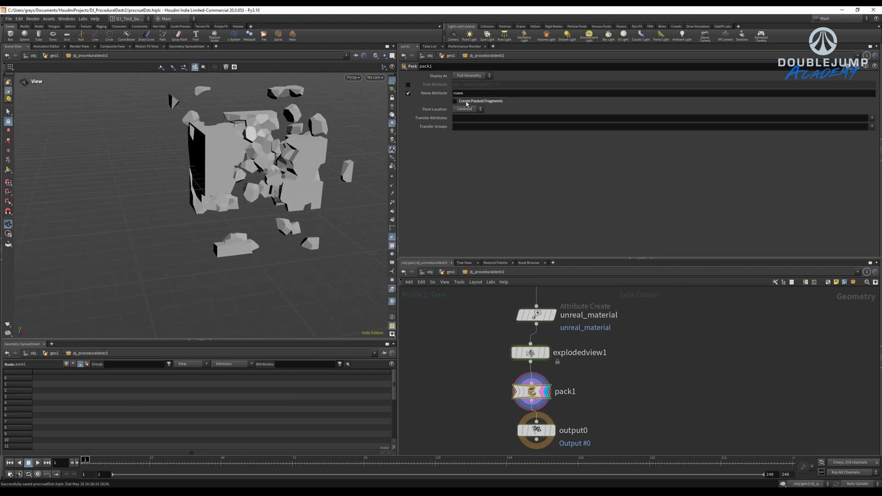
click(467, 102)
drag(487, 373, 615, 396)
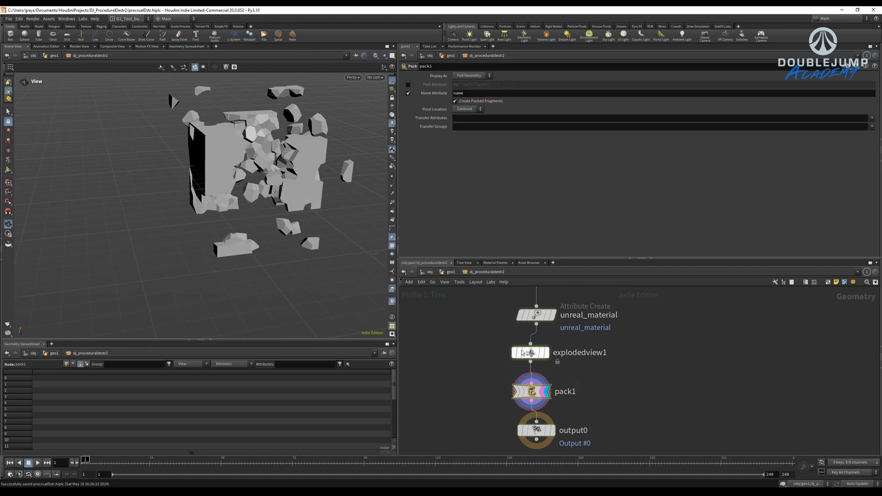
Set pack1's Name Attribute to gc_name and check the node's packed fragment information.
click(483, 94)
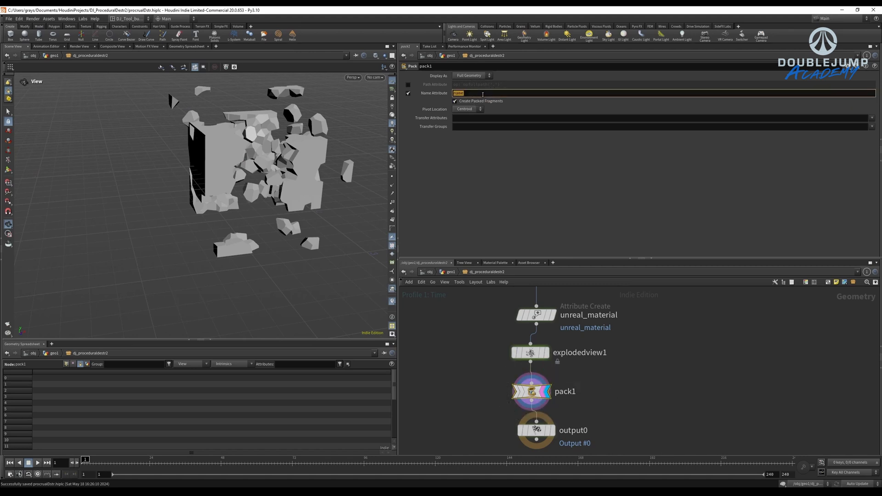
text(gc_name)
key(Return)
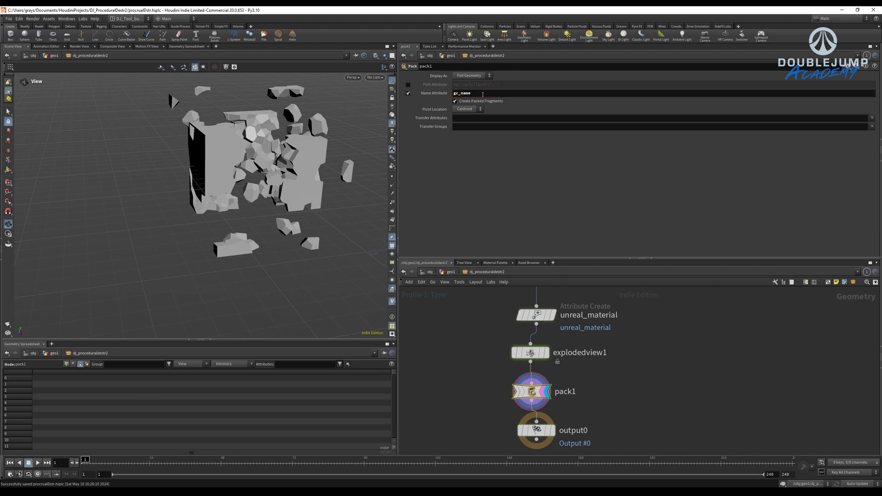
middle_click(535, 392)
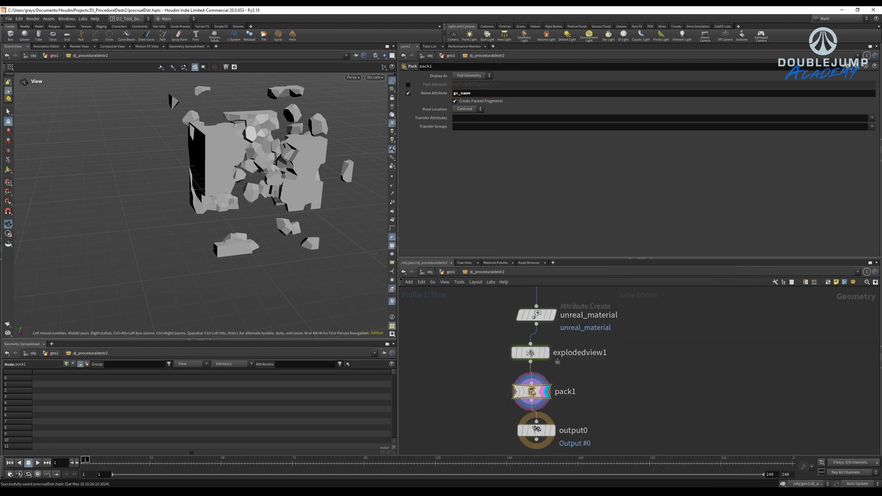
middle_click(544, 394)
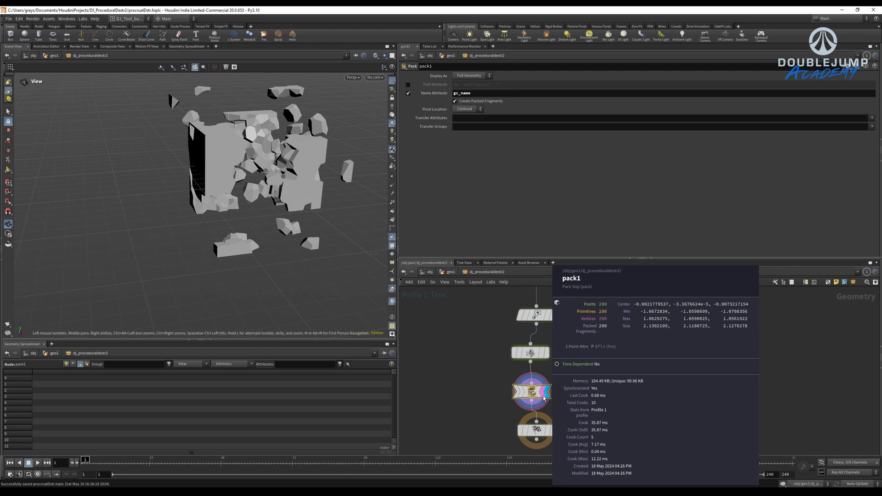
Disable Create Packed Fragments on pack1 and check the information of explodedview1 and pack1.
click(475, 102)
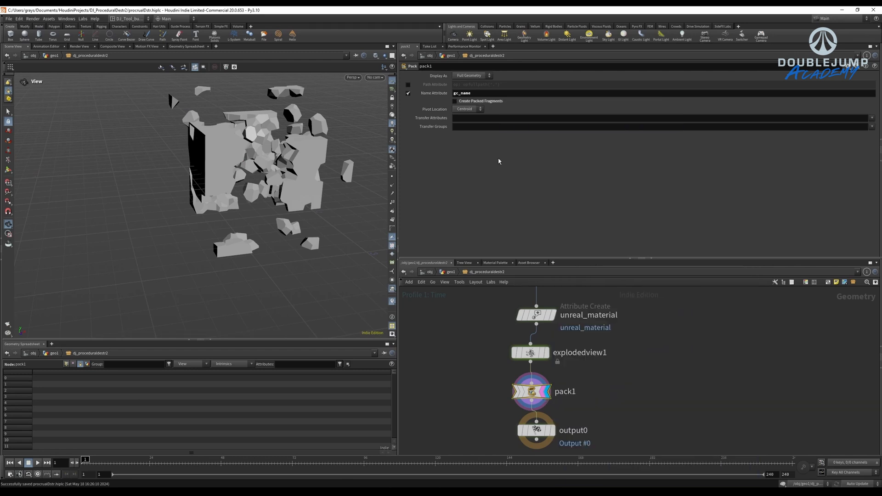
middle_click(543, 353)
middle_click(532, 393)
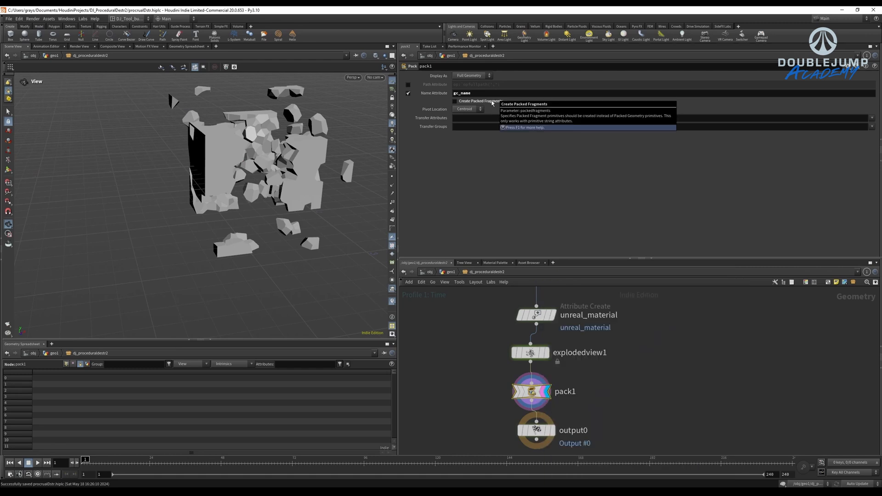
Lay out the node chain from initalize_unreal_physics down to output0 neatly and save the scene.
scroll(577, 340, down, 3)
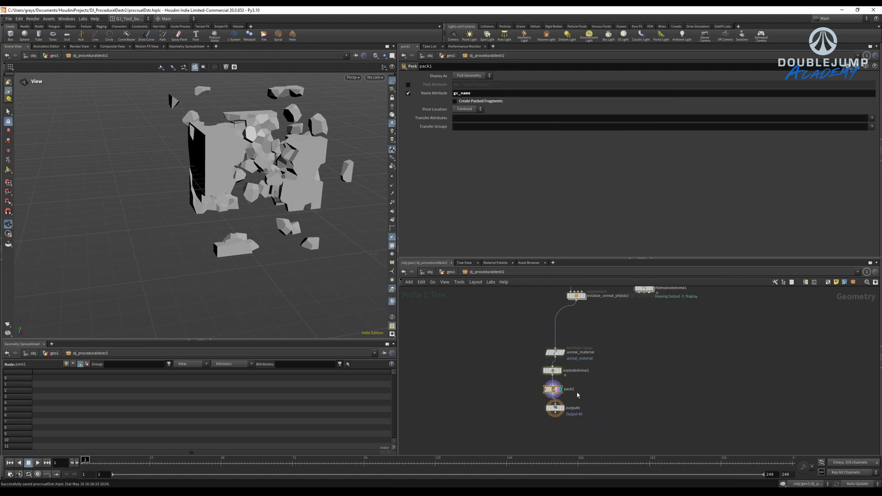
scroll(557, 382, down, 3)
scroll(557, 382, down, 2)
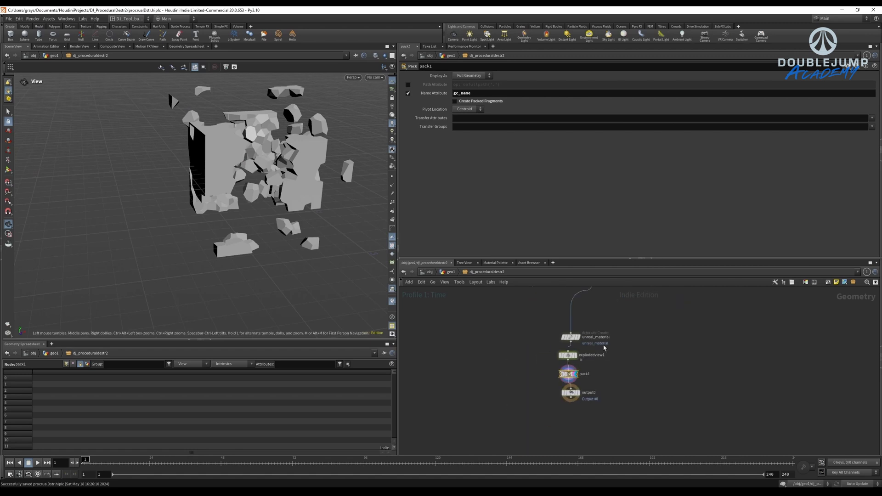
drag(548, 315, 611, 429)
scroll(589, 404, down, 2)
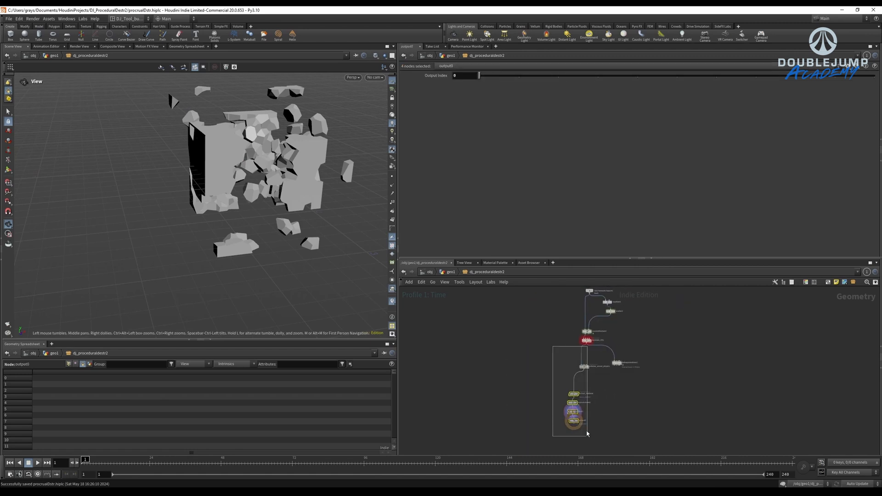
shift+click(582, 367)
key(l)
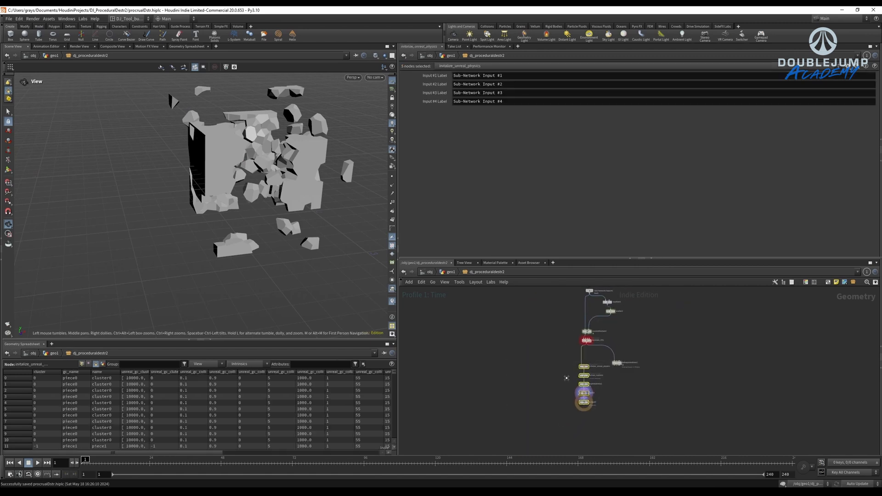
click(554, 386)
scroll(554, 386, up, 3)
middle_drag(537, 376, 483, 314)
key(ctrl+s)
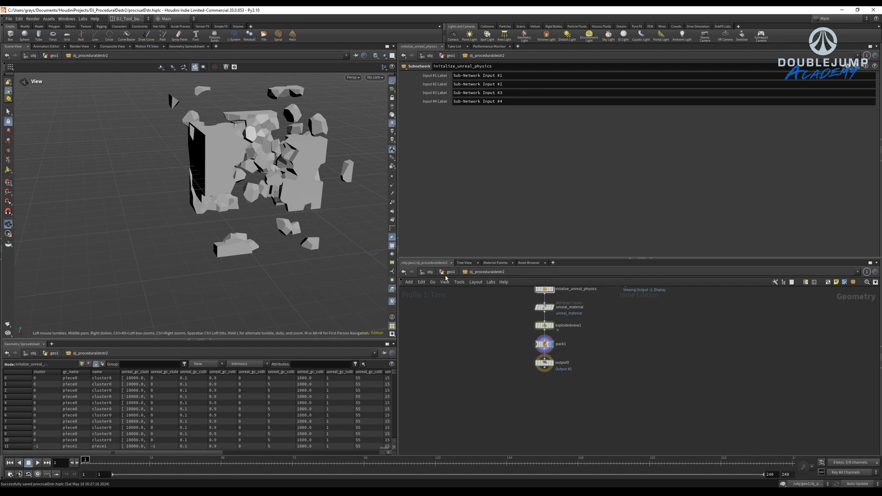
Go up to the geo1 network and save the updated asset definition of dj_proceduraldestr2.
click(450, 271)
right_click(605, 349)
click(630, 465)
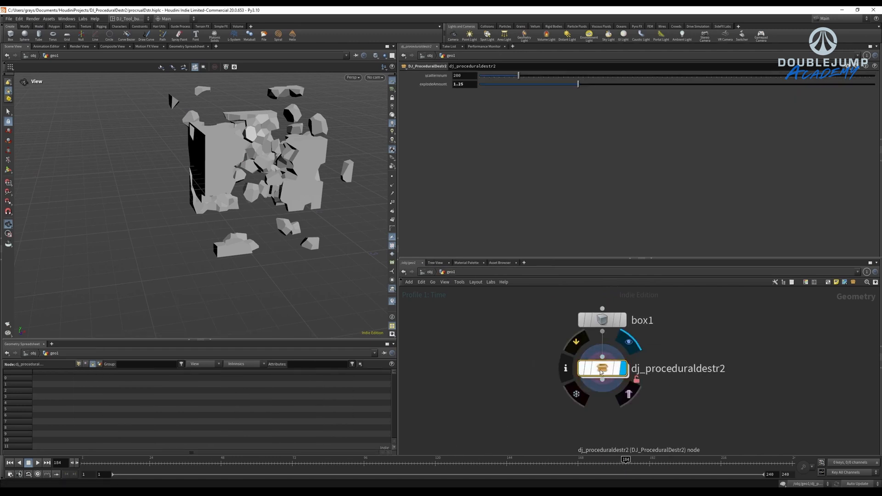
right_click(601, 345)
click(630, 465)
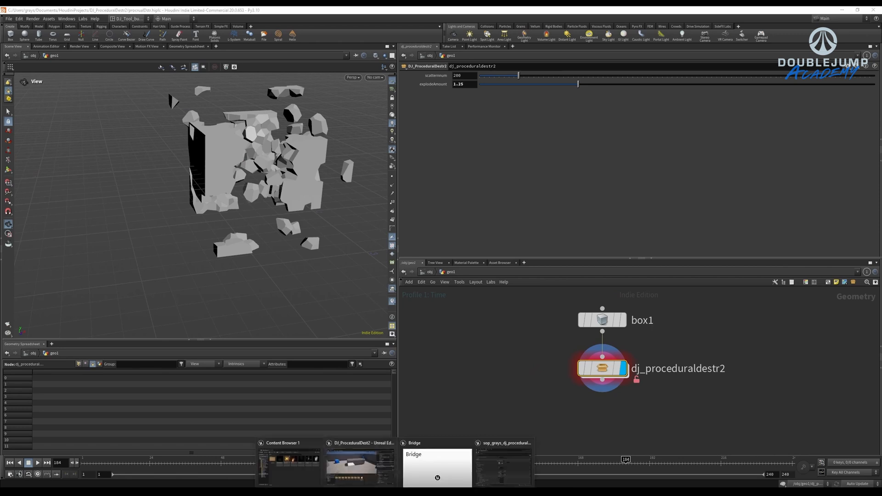
Switch to the Unreal Editor and rebuild all instances of the dj_proceduraldestr2 Houdini asset.
click(372, 471)
right_click(476, 379)
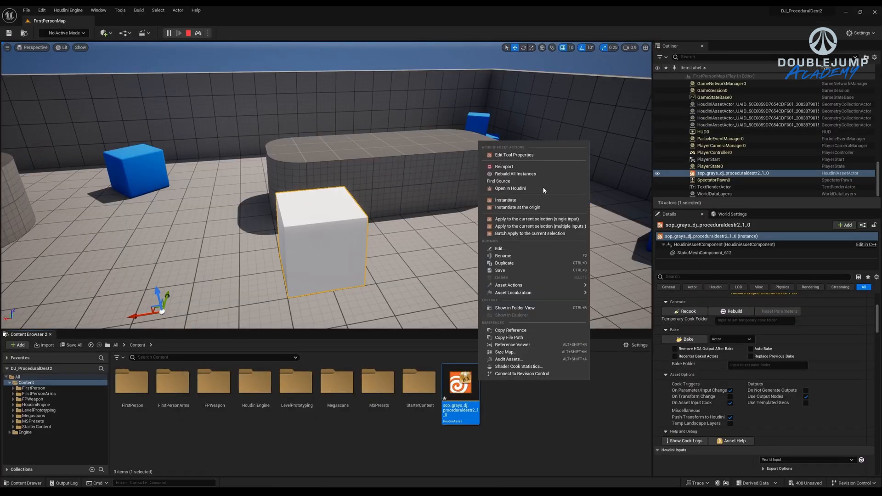
click(531, 174)
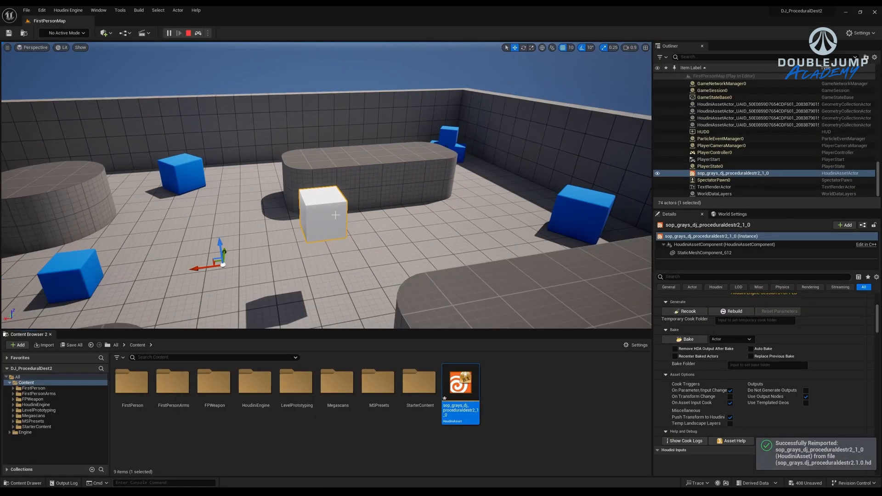
scroll(336, 215, up, 3)
mouse_move(335, 215)
right_down()
mouse_move(301, 215)
mouse_move(329, 215)
right_up()
scroll(744, 335, up, 3)
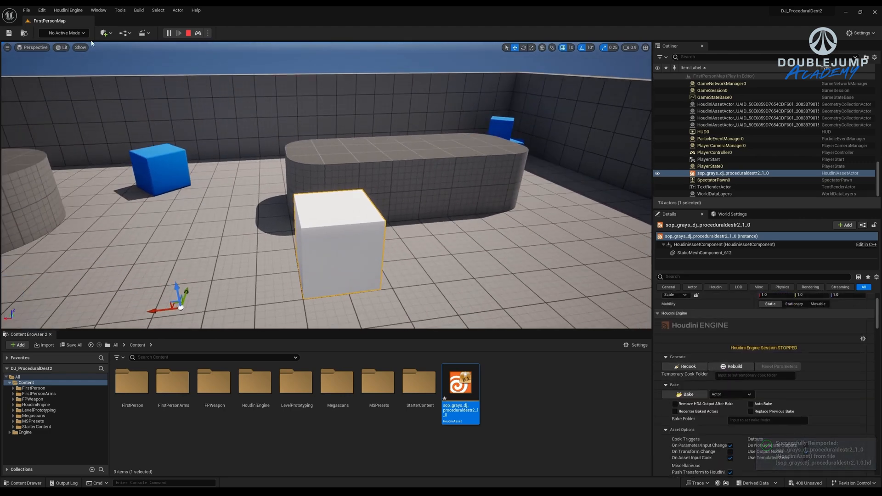
Stop the running play session and rebuild the selected dj_proceduraldestr2 Houdini asset actor.
click(68, 10)
click(67, 9)
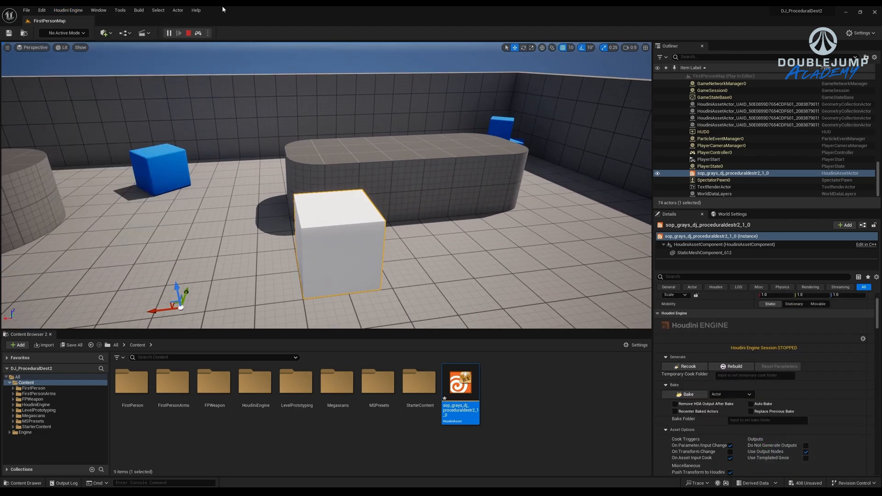
click(188, 33)
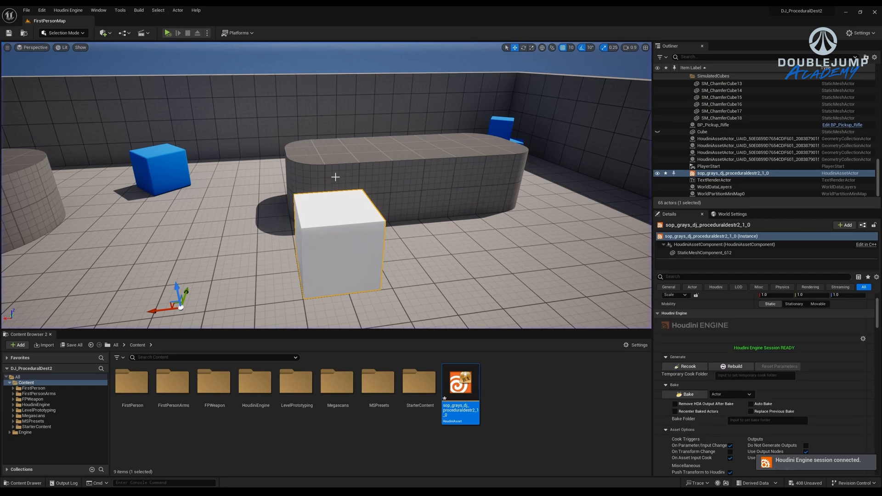
click(735, 366)
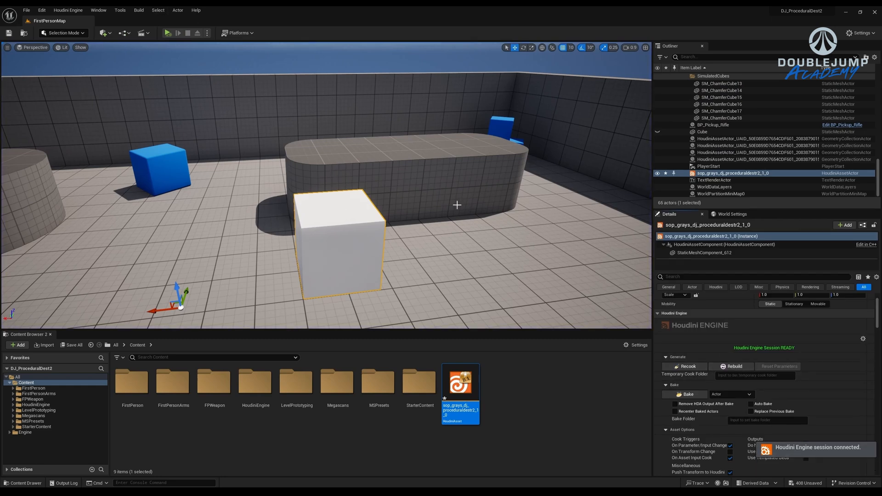
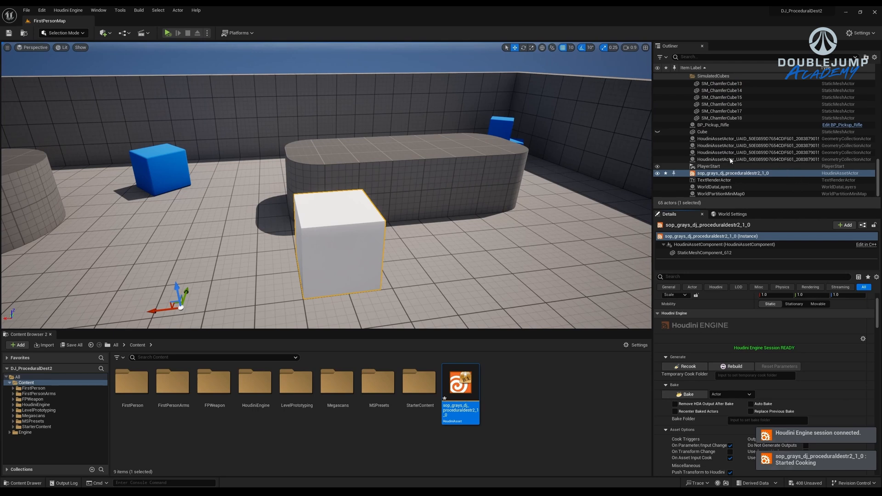
Select the geometry collection actor nested under the dj_proceduraldestr2 Houdini asset in the level.
scroll(721, 184, down, 1)
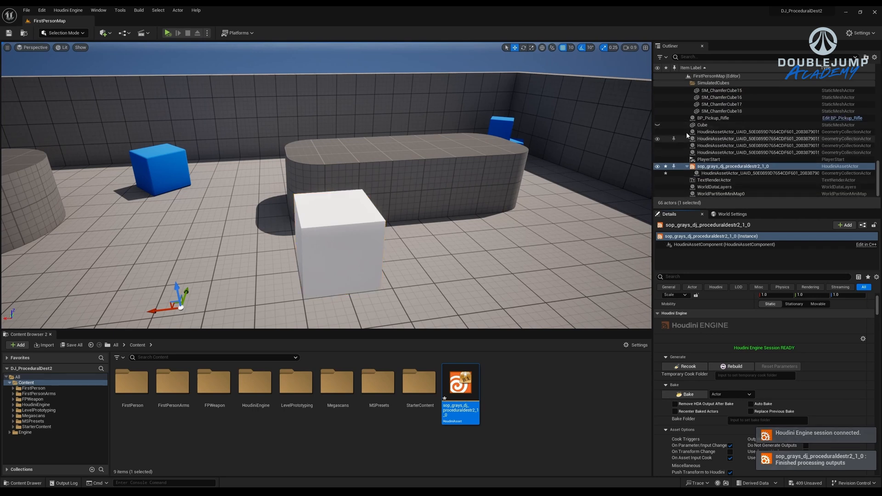
click(716, 173)
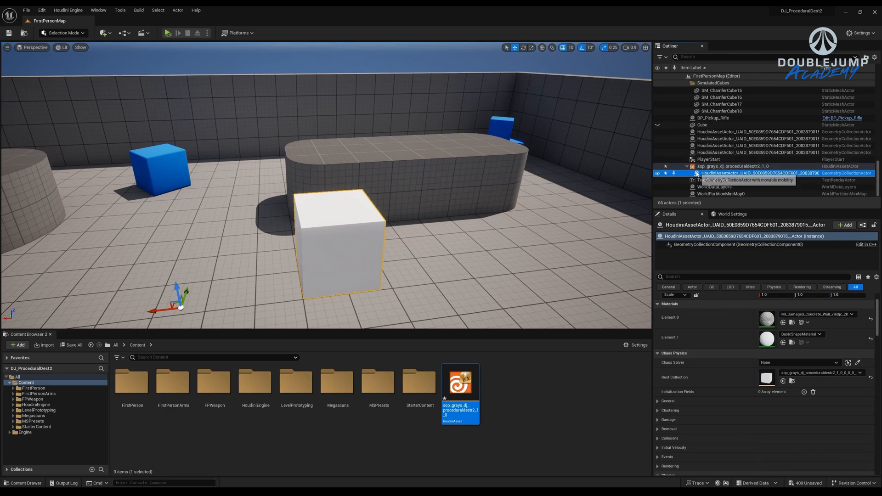
Make the source Cube visible in the level and filter its details for "hidden" settings.
mouse_move(403, 211)
right_down()
mouse_move(376, 225)
mouse_move(404, 207)
mouse_move(391, 218)
mouse_move(460, 225)
mouse_move(367, 211)
mouse_move(349, 229)
mouse_move(376, 198)
mouse_move(405, 214)
right_up()
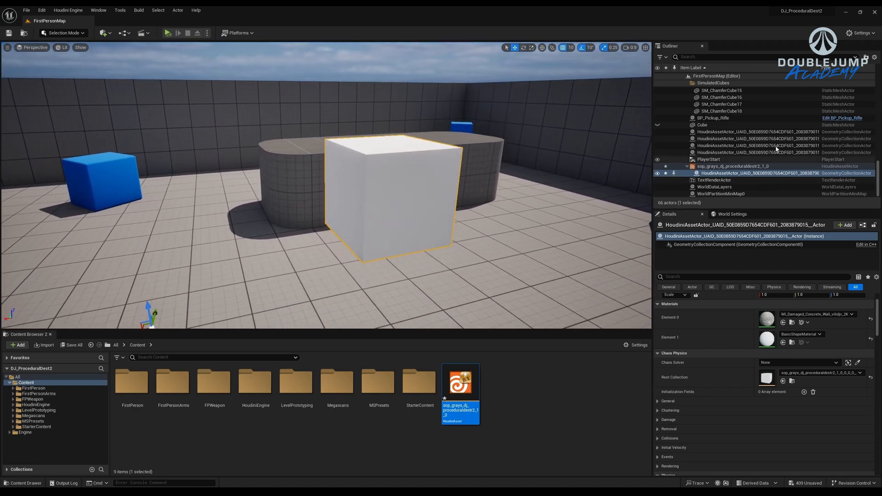
click(702, 125)
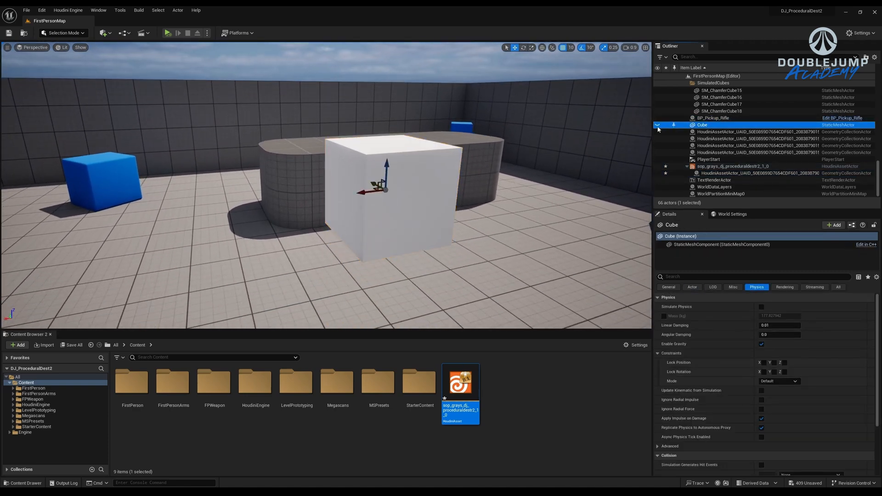
click(710, 118)
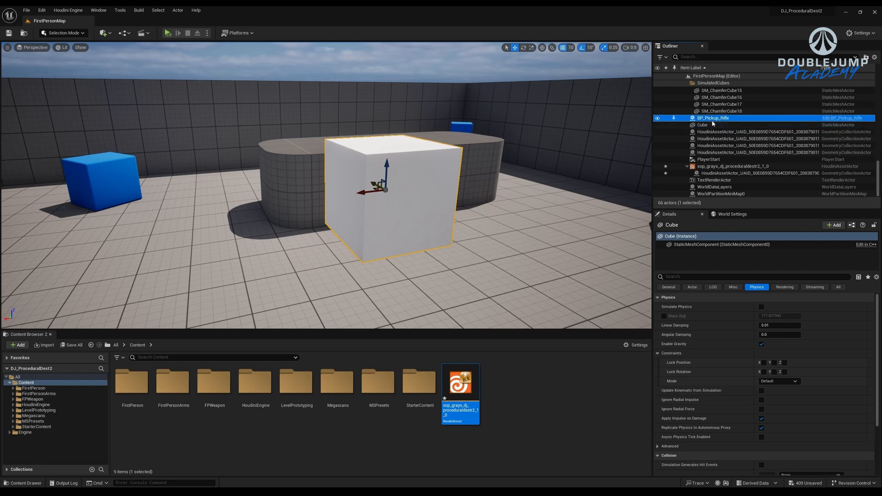
click(710, 126)
click(704, 277)
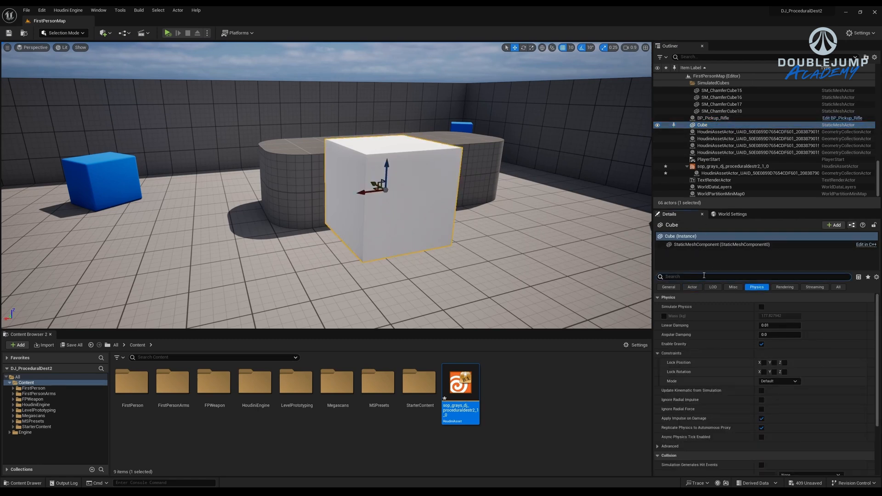
text(hidden)
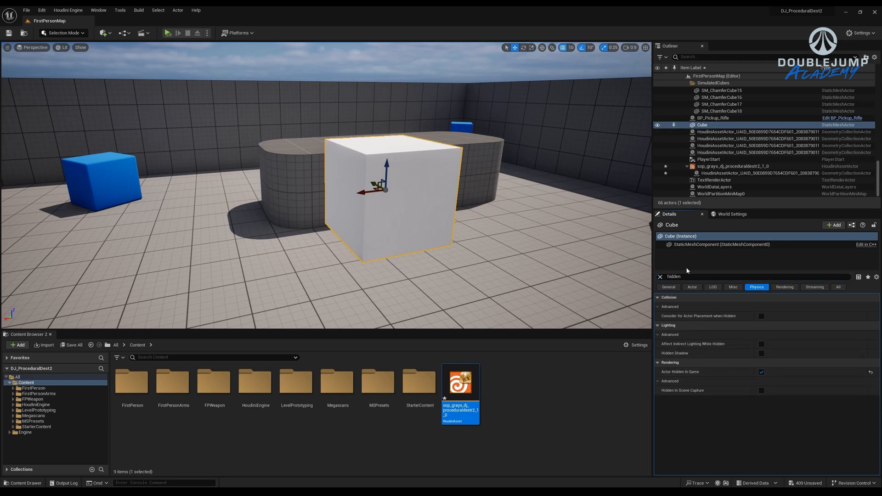
Filter the Cube's details for "coll" instead and check its Collision Presets option without changing it.
click(660, 277)
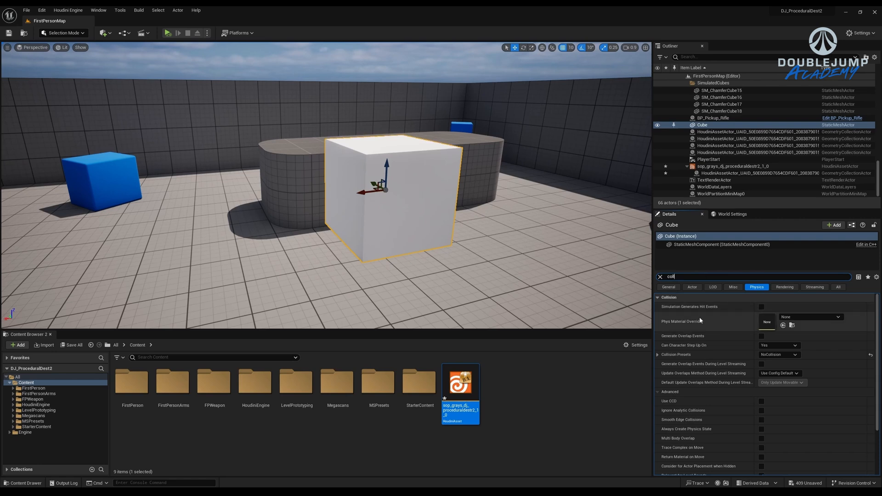
scroll(735, 349, down, 5)
click(770, 357)
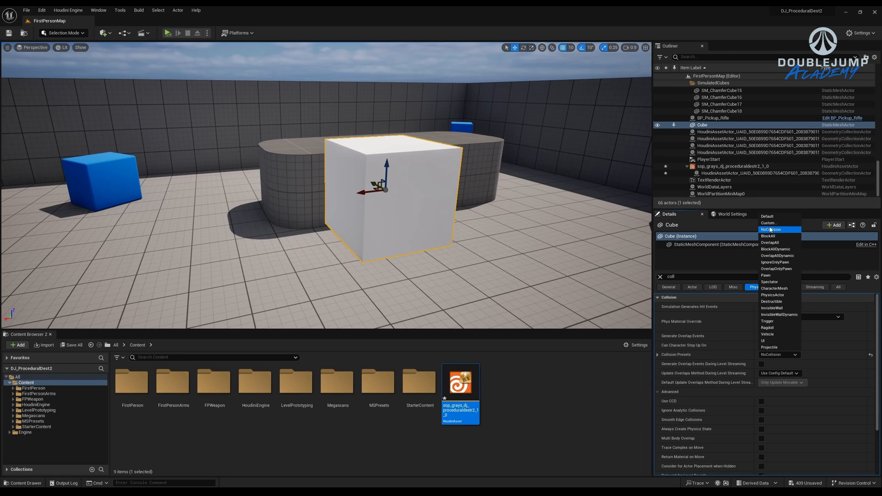
click(408, 171)
Save the level and start simulating the game with the geometry collection actor selected.
click(424, 173)
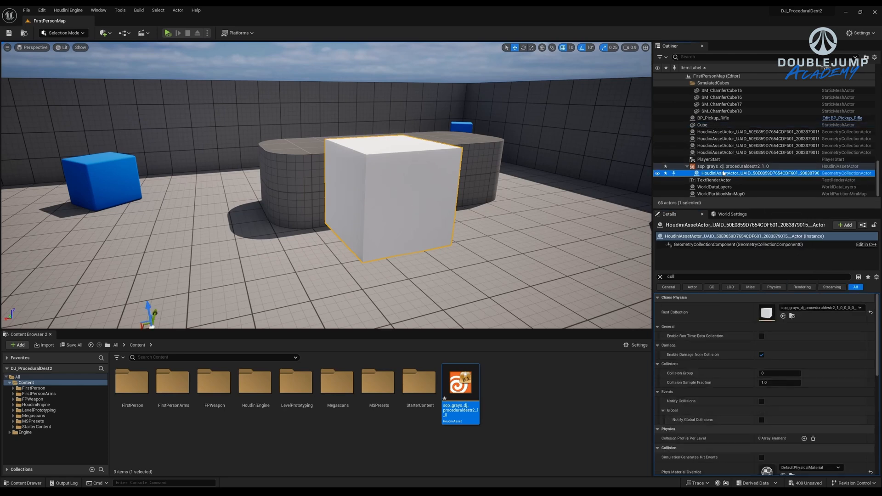
right_drag(523, 167, 586, 314)
key(ctrl+s)
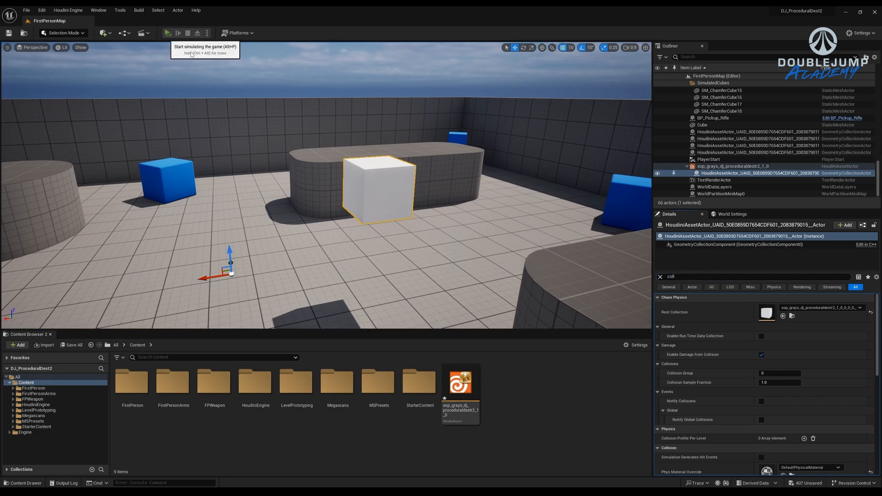
click(168, 33)
right_drag(327, 186, 193, 154)
mouse_move(417, 199)
right_down()
mouse_move(416, 157)
mouse_move(417, 200)
right_up()
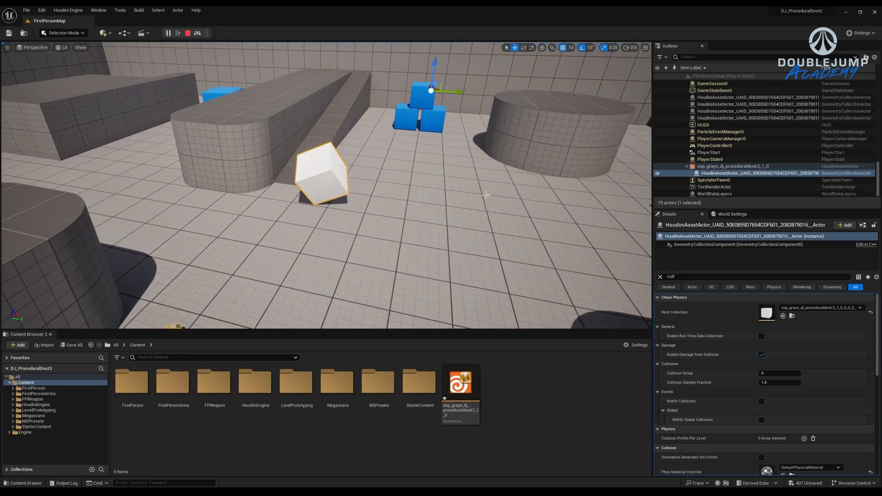
Push the blue SM_ChamferCube5 into the white geometry collection cube to test its destruction, and stop the simulation.
right_drag(486, 195, 547, 172)
click(527, 185)
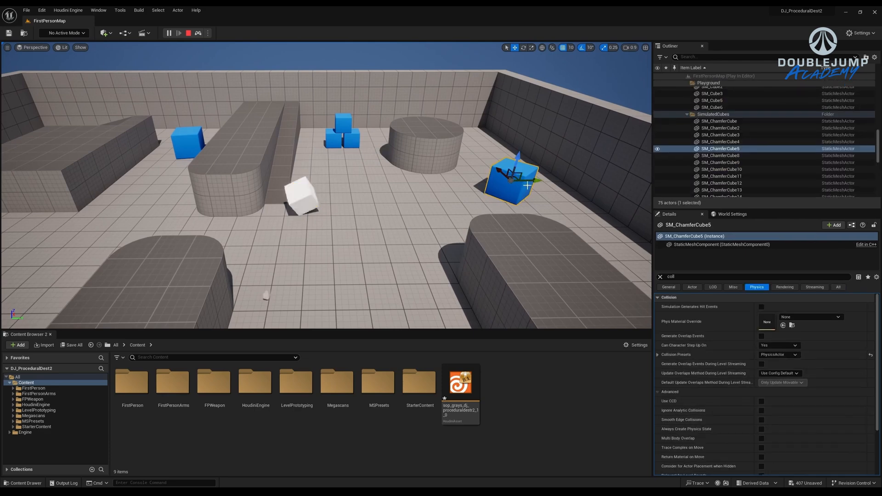
drag(501, 172, 318, 218)
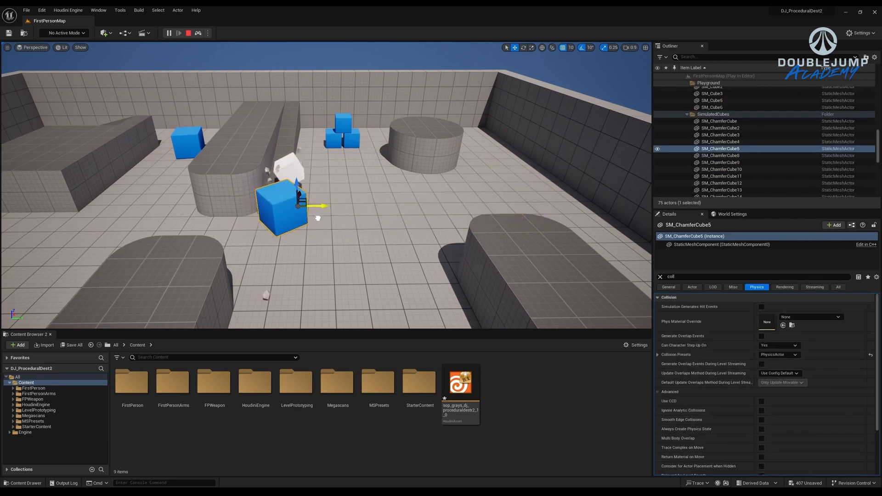
mouse_move(340, 190)
right_down()
mouse_move(441, 216)
mouse_move(390, 193)
mouse_move(368, 207)
mouse_move(341, 191)
right_up()
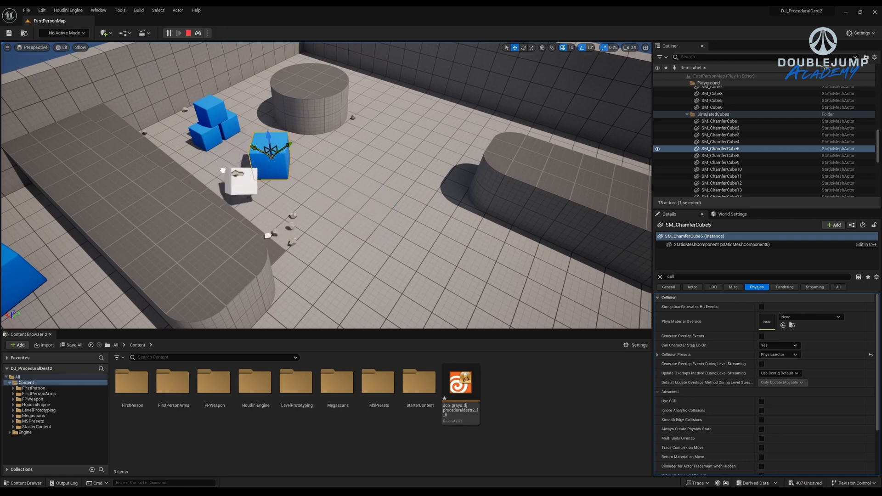
right_drag(307, 165, 92, 170)
right_drag(291, 207, 291, 207)
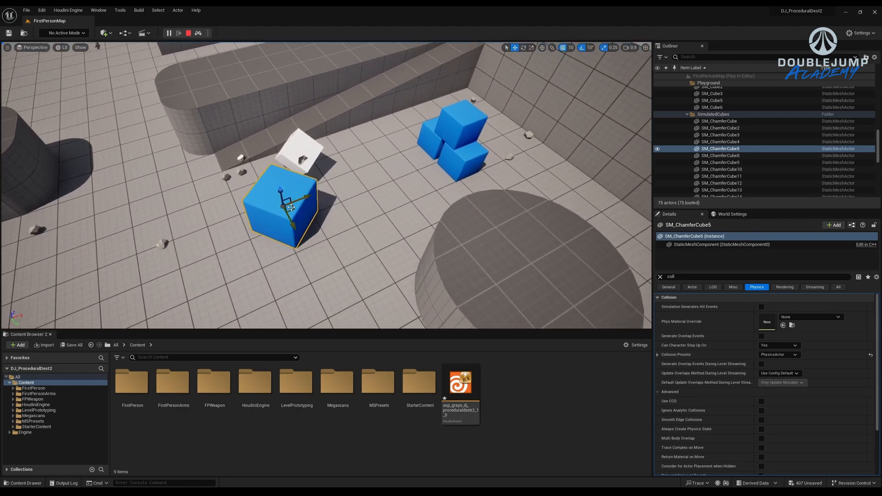
drag(295, 210, 316, 132)
right_drag(316, 132, 195, 147)
key(Escape)
Select the source Cube, clear the details search and examine all of its property categories.
click(324, 246)
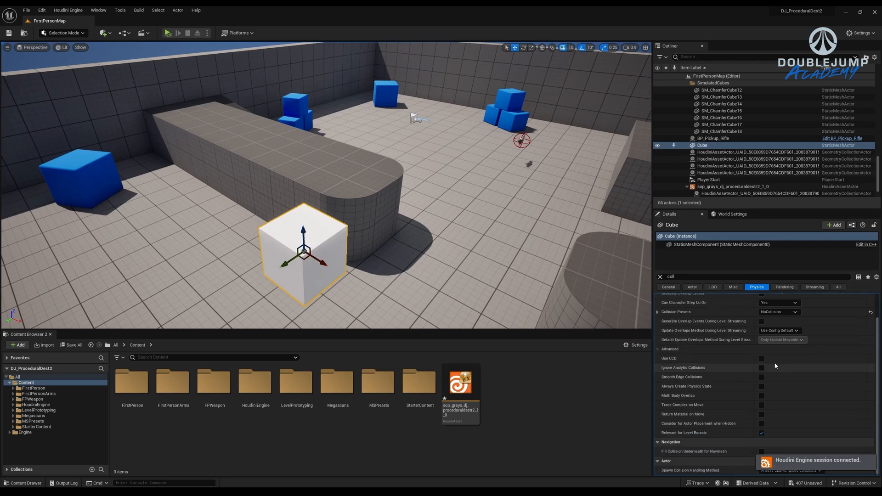
click(660, 276)
scroll(739, 353, down, 5)
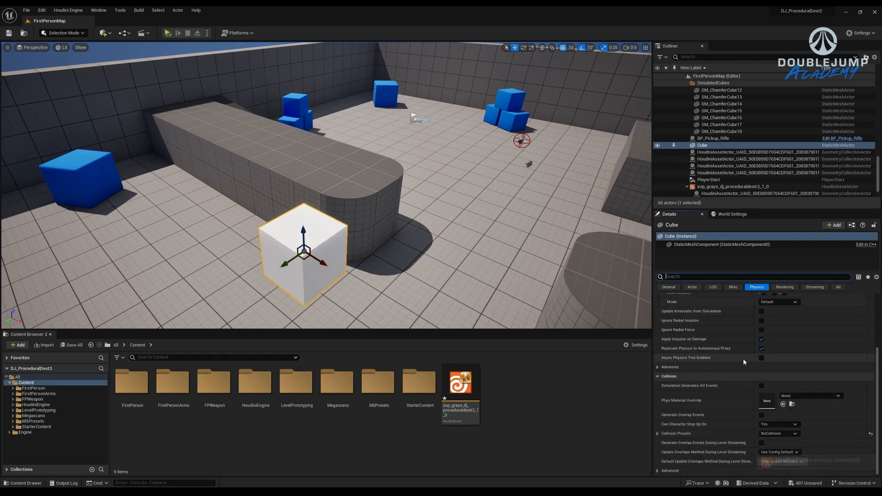
scroll(745, 362, up, 4)
click(838, 287)
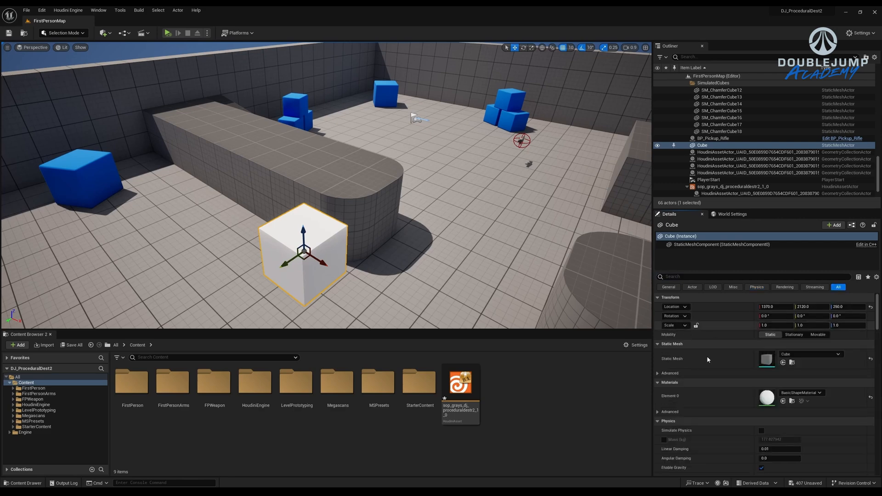
scroll(701, 337, down, 5)
scroll(723, 351, up, 5)
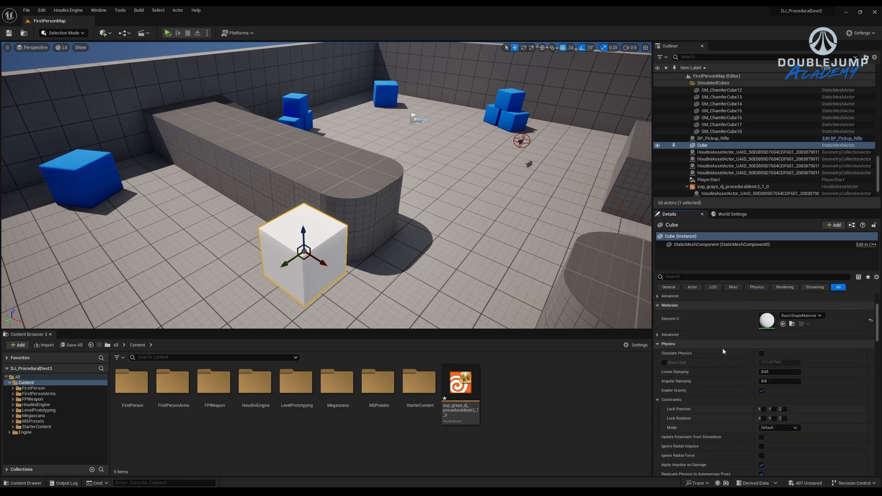
Select the dj_proceduraldestr2 Houdini asset actor and examine its Houdini parameters and world input.
click(717, 180)
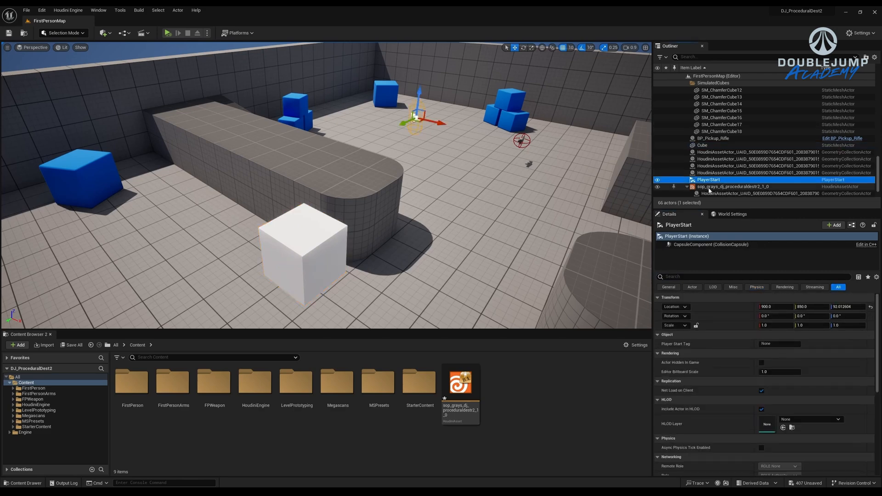
click(709, 188)
scroll(741, 327, down, 10)
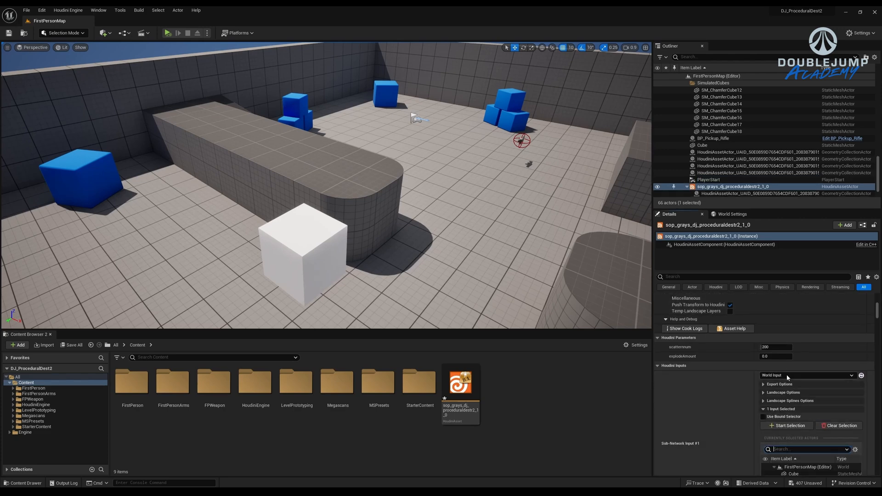
Select the geometry collection cube in the viewport and switch the editor to Fracture mode.
right_drag(451, 247, 381, 225)
click(380, 266)
right_drag(380, 266, 440, 257)
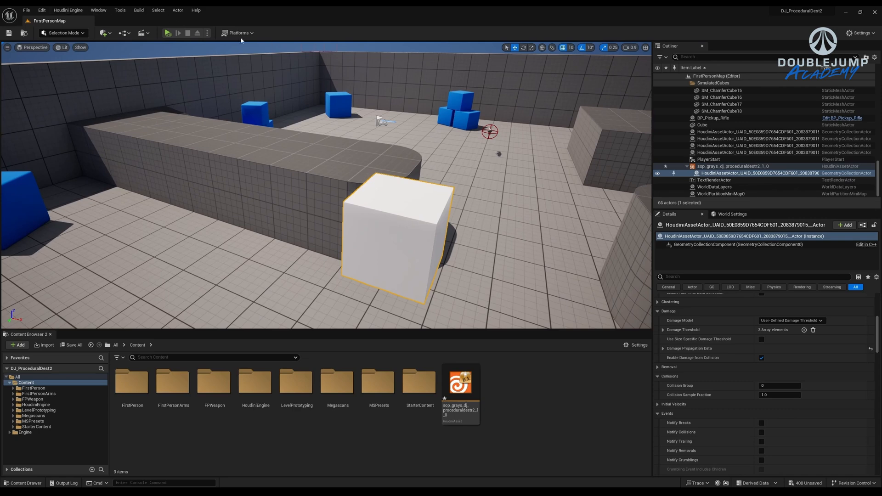
click(84, 33)
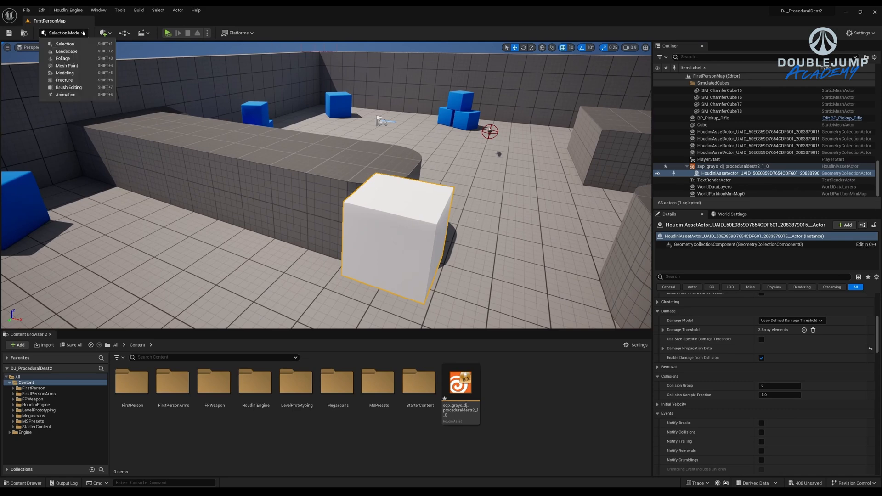
click(87, 81)
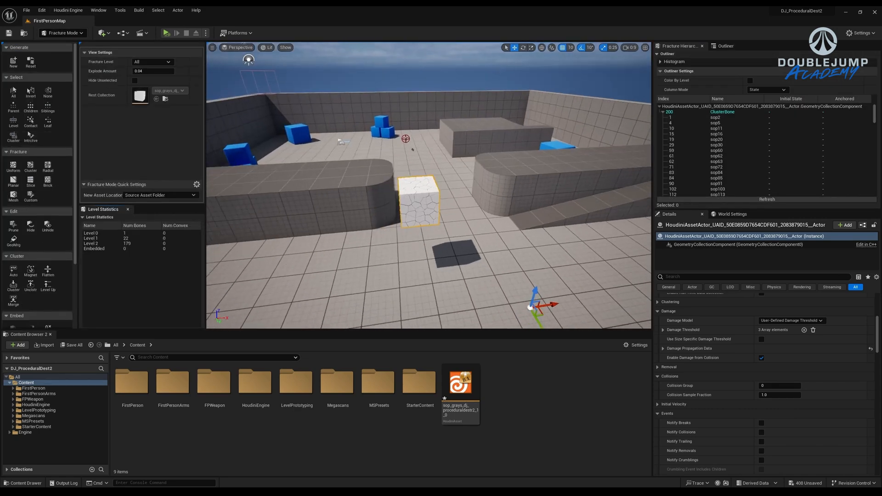
Pick individual fracture pieces on the geometry collection cube and set its Explode Amount to 1.0.
right_drag(428, 186, 473, 202)
click(453, 183)
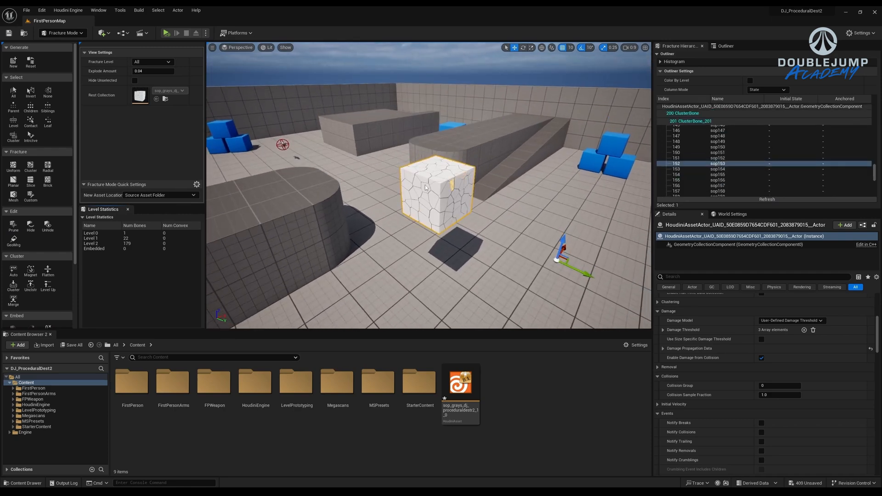
right_drag(521, 101, 422, 139)
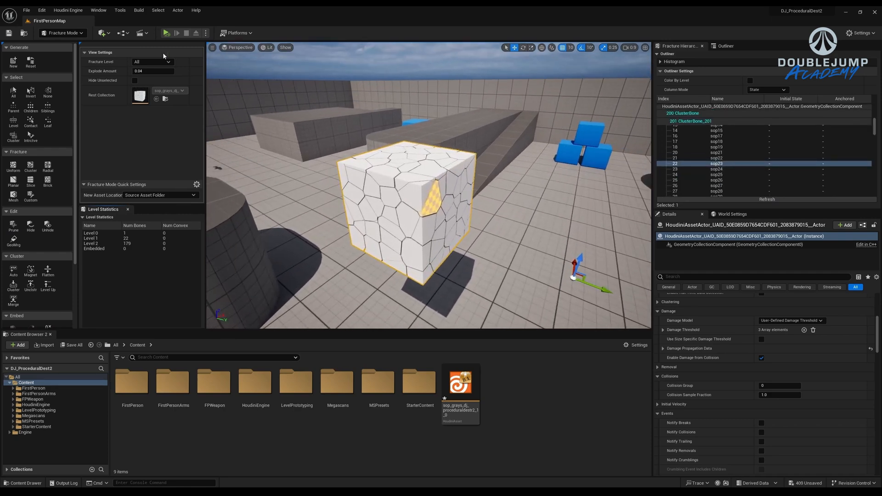
mouse_move(159, 74)
mouse_down()
mouse_move(193, 74)
mouse_move(133, 71)
mouse_move(175, 71)
mouse_up()
Hide the source Cube inside the exploded pieces and reselect the geometry collection.
click(398, 207)
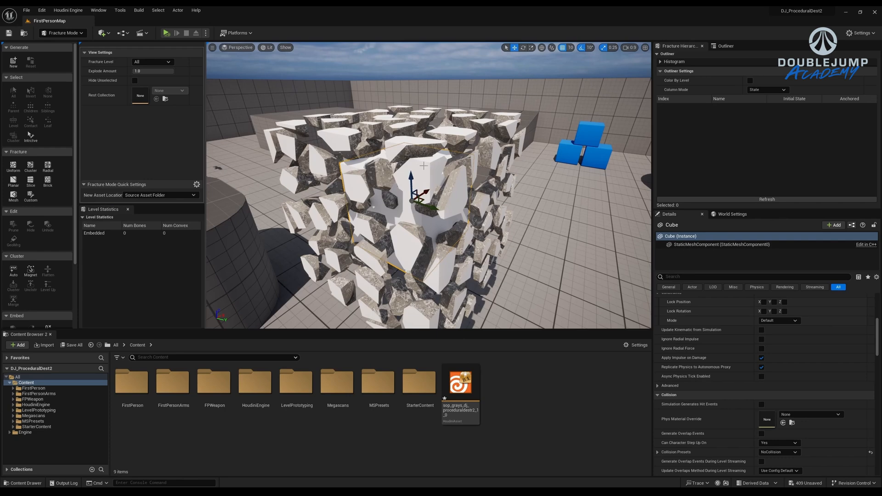
click(739, 47)
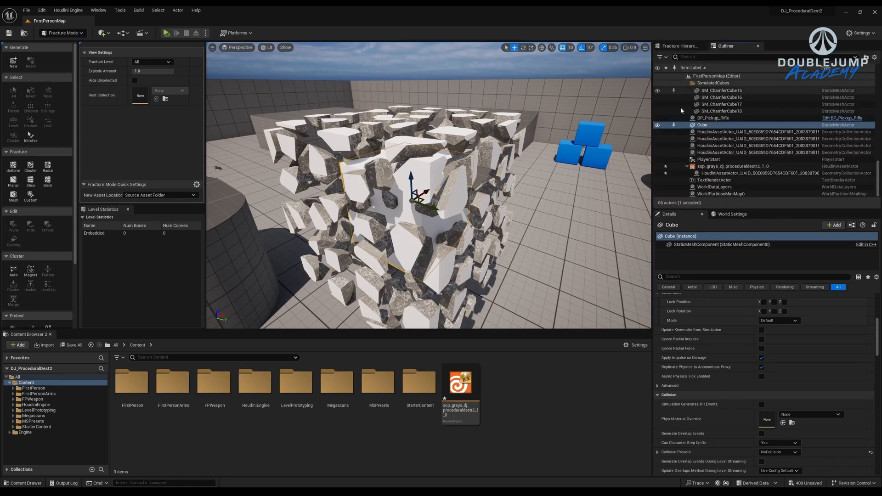
click(657, 125)
click(457, 179)
scroll(457, 179, down, 5)
mouse_move(458, 179)
right_down()
mouse_move(452, 159)
mouse_move(457, 179)
right_up()
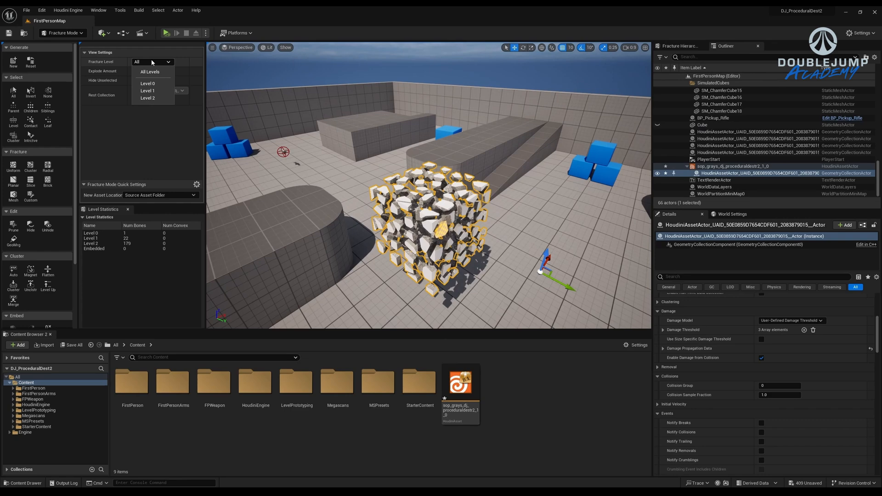
Preview the exploded geometry collection at fracture Level 0 and at Level 1.
click(148, 83)
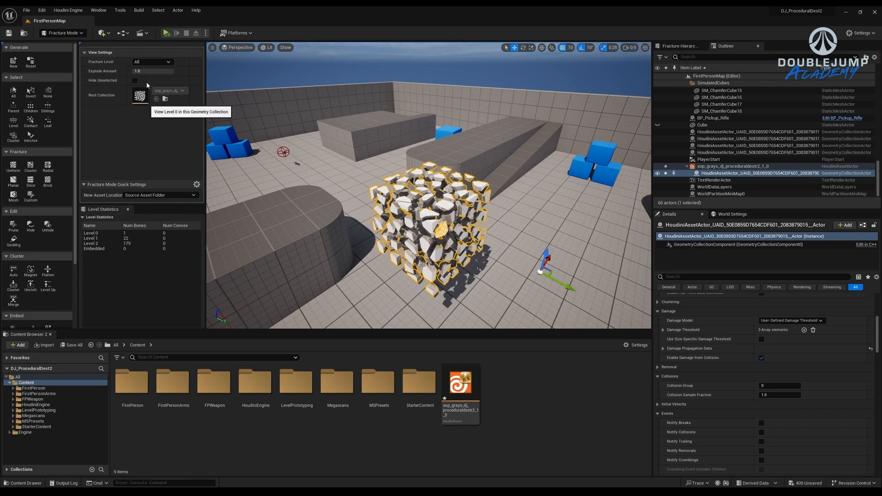
right_drag(429, 186, 445, 218)
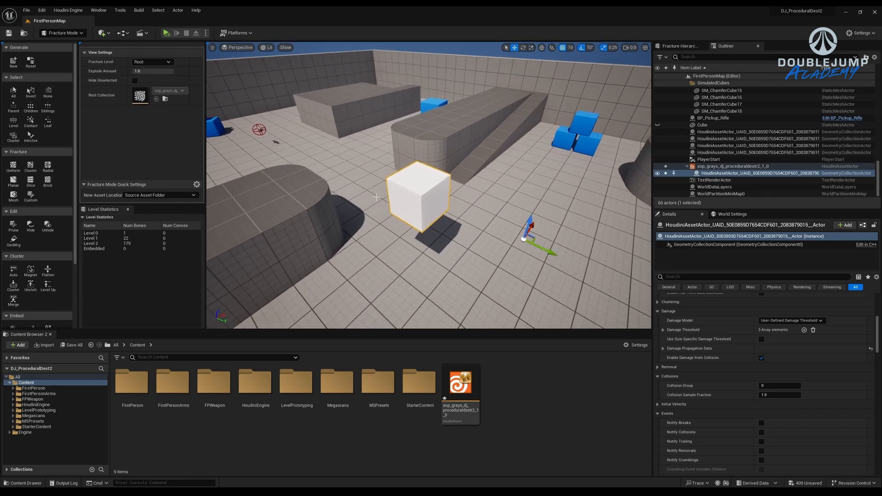
click(150, 91)
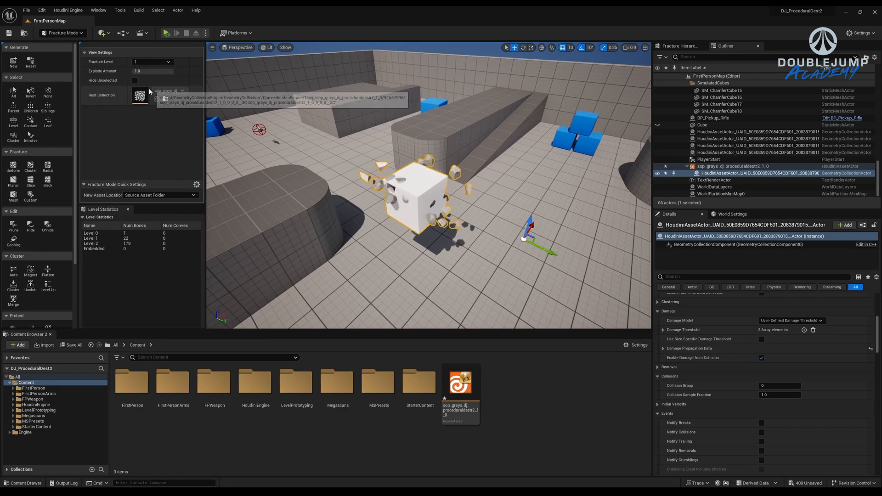
right_drag(429, 185, 442, 78)
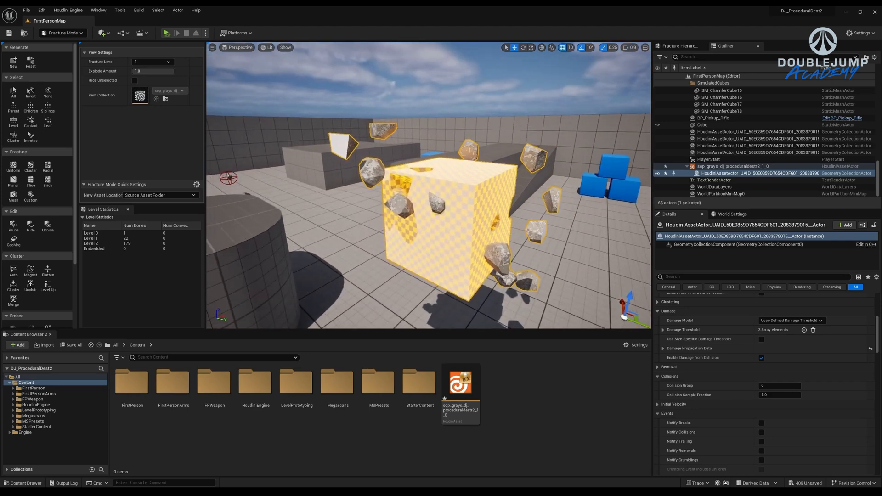
Preview the exploded geometry collection at fracture Level 2 and return the Fracture Level to Level 0.
click(162, 63)
click(152, 94)
right_drag(414, 184, 391, 183)
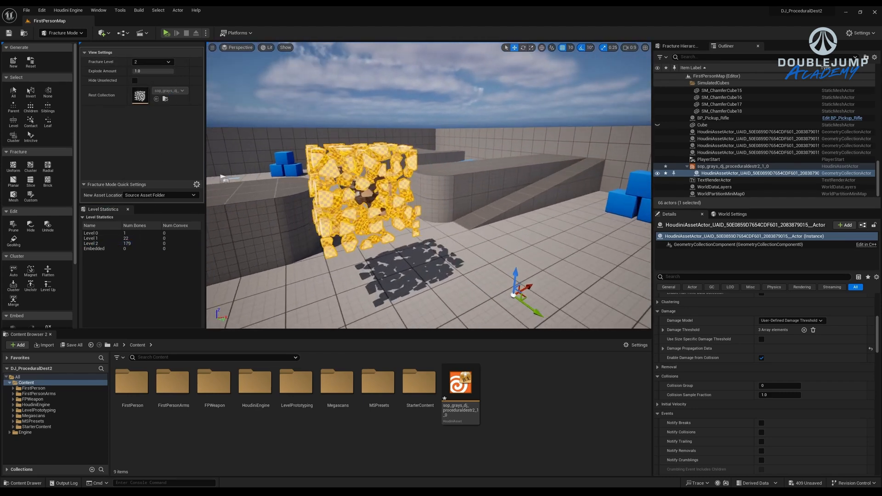
right_drag(487, 205, 515, 218)
click(491, 205)
click(447, 218)
click(151, 63)
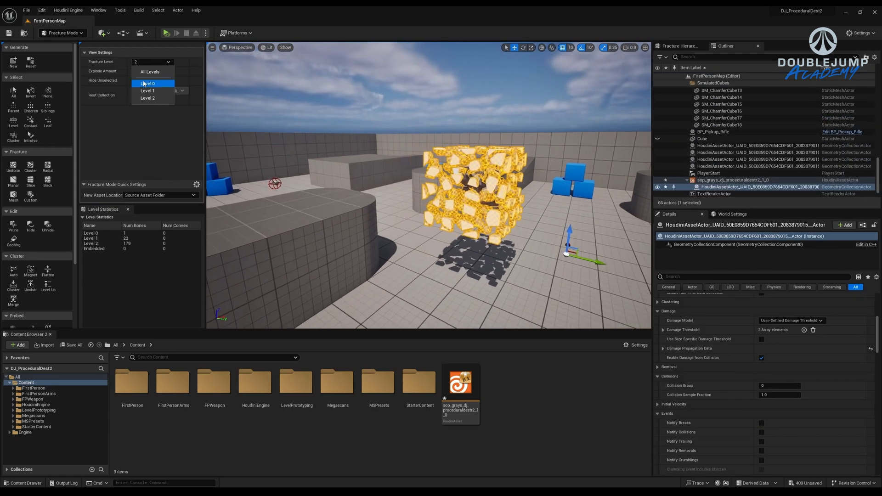
click(145, 84)
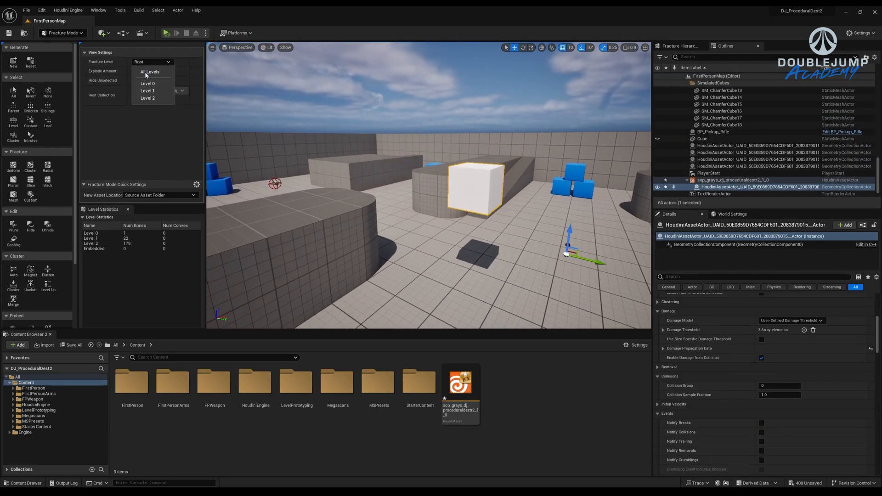
Show all fracture levels of the geometry collection, then expand and select its root ClusterBone in the Fracture Hierarchy.
click(146, 72)
scroll(785, 142, up, 1)
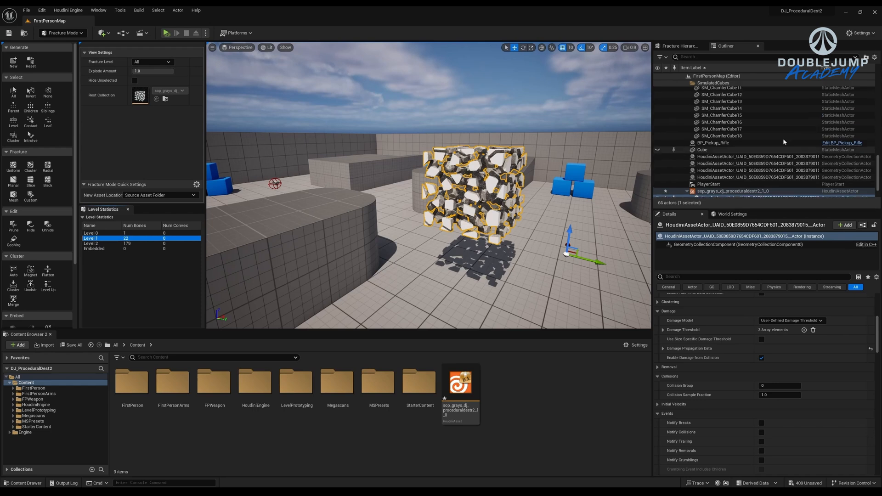
click(685, 46)
click(663, 112)
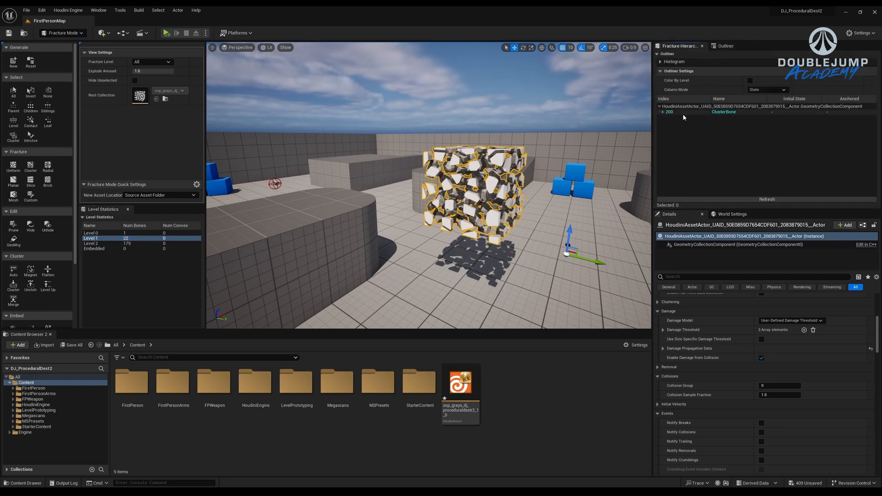
click(682, 113)
Examine the fracture pieces listed under the root ClusterBone and ClusterBone_201, enlarging the hierarchy list to show more rows.
scroll(686, 122, down, 5)
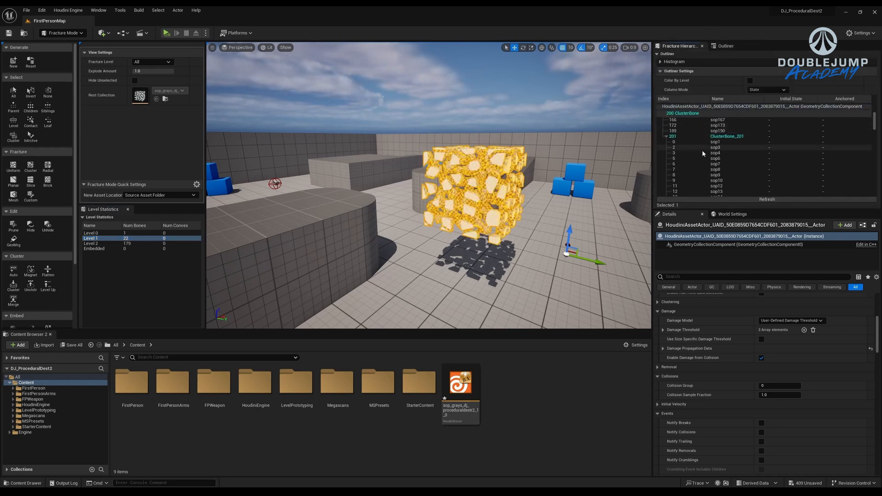
click(685, 137)
scroll(685, 133, up, 5)
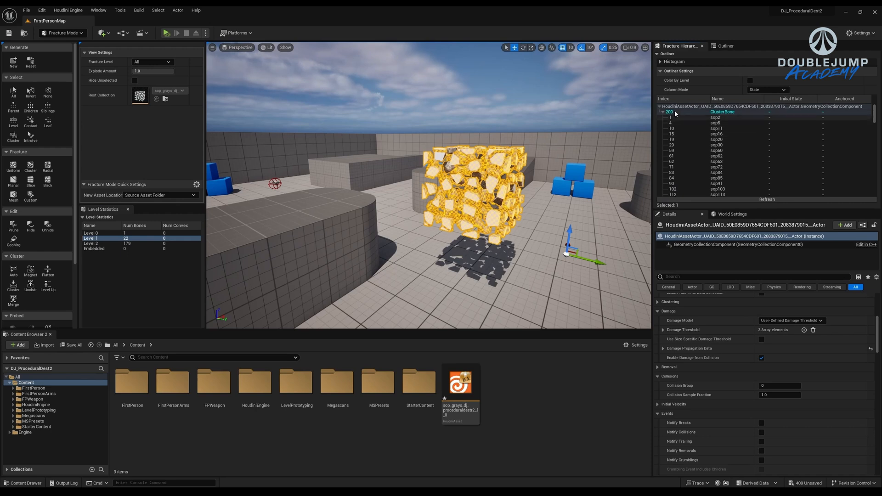
click(680, 111)
scroll(704, 124, down, 3)
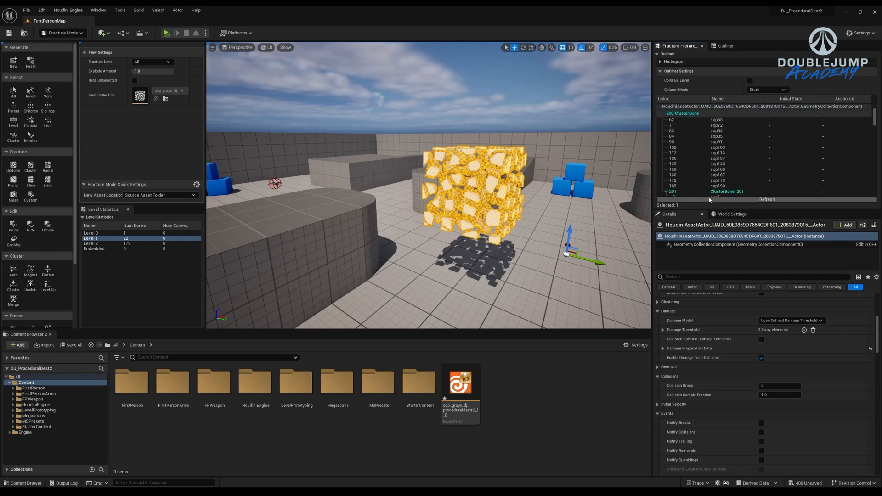
drag(725, 209, 702, 285)
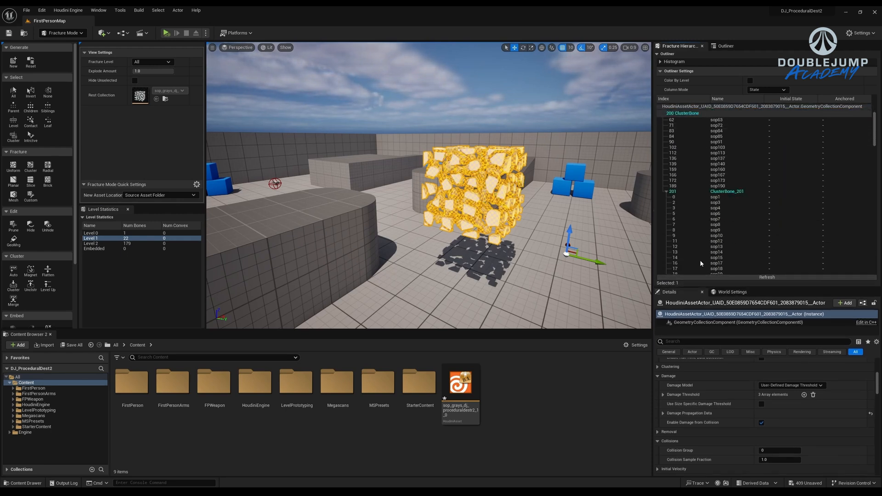
scroll(685, 189, down, 5)
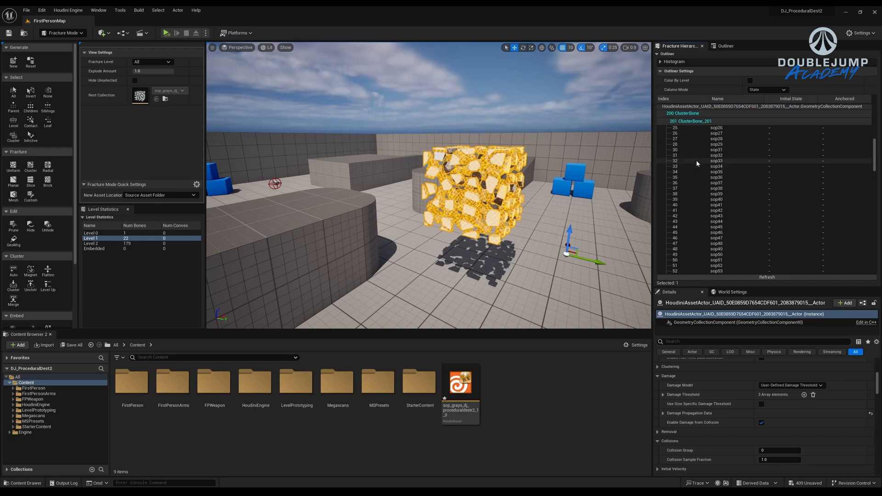
scroll(698, 167, down, 5)
scroll(697, 185, down, 5)
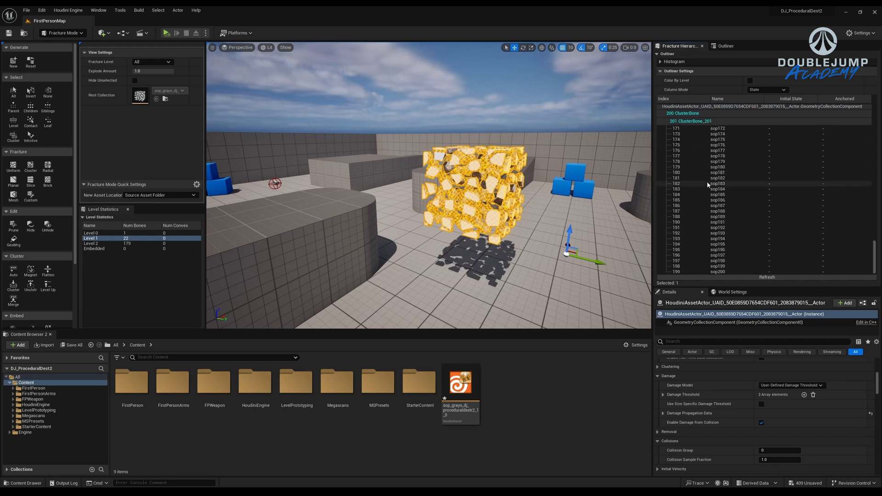
drag(874, 262, 859, 125)
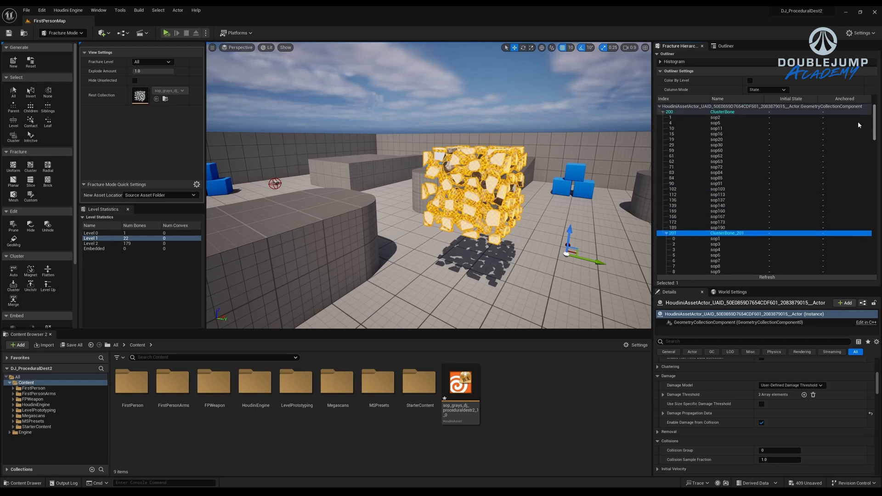
Compare the root cluster, ClusterBone_201 and the loose pieces from sop2 to sop190 by selecting them in the Fracture Hierarchy.
click(728, 112)
click(720, 118)
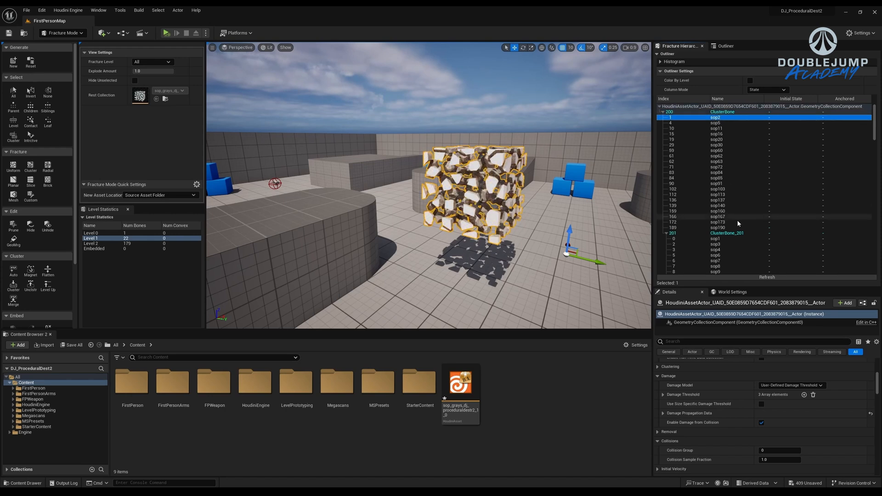
shift+click(728, 228)
click(731, 233)
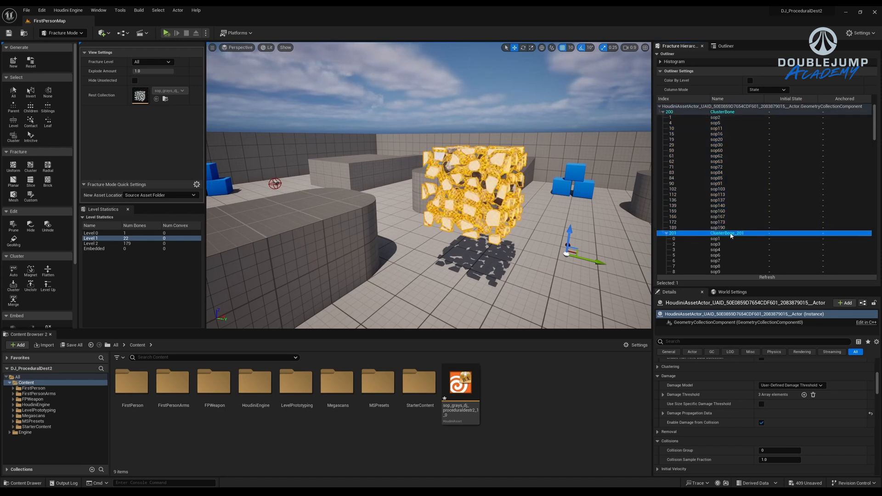
scroll(731, 233, down, 4)
click(725, 164)
scroll(723, 182, up, 3)
click(722, 203)
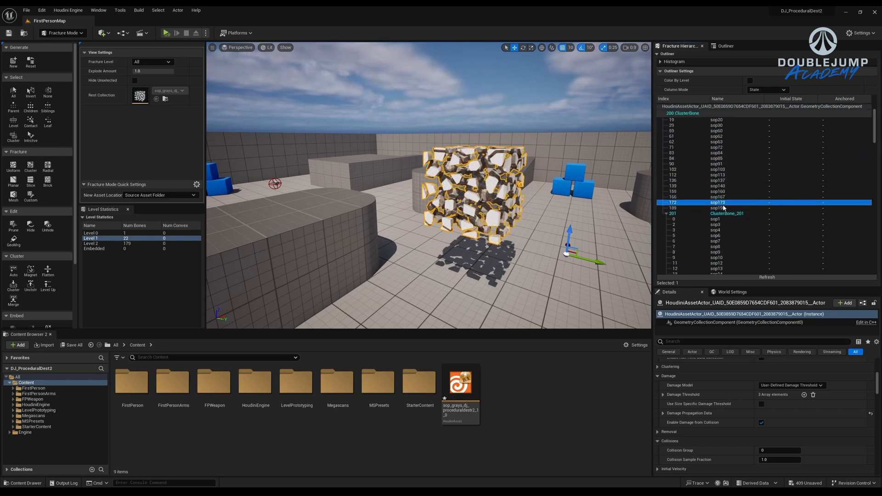
scroll(721, 193, up, 1)
shift+click(719, 118)
Select the pieces sop1 to sop200 inside ClusterBone_201 and view the exploded cube from another angle.
scroll(724, 151, down, 3)
click(728, 182)
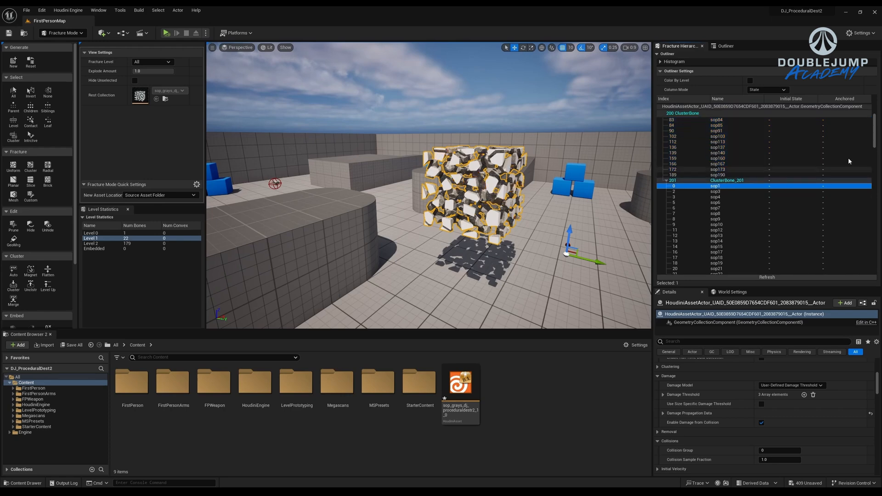
drag(876, 152, 872, 271)
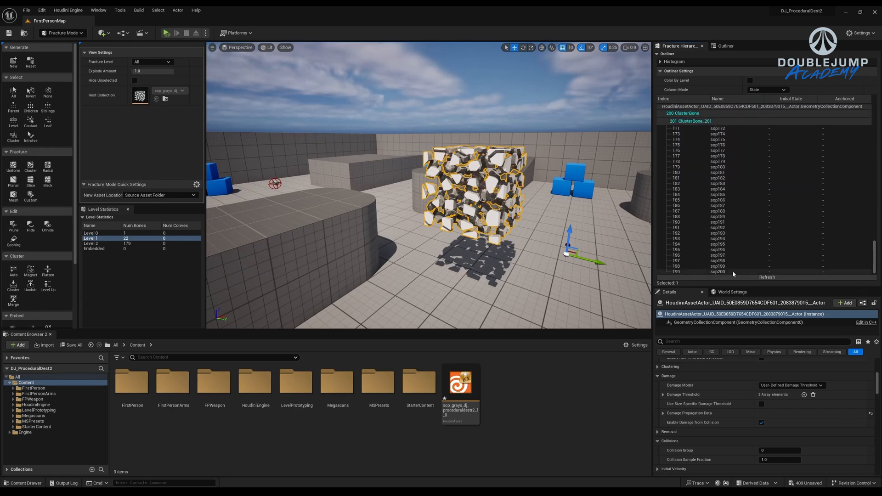
shift+click(735, 272)
right_drag(466, 207, 521, 213)
click(466, 207)
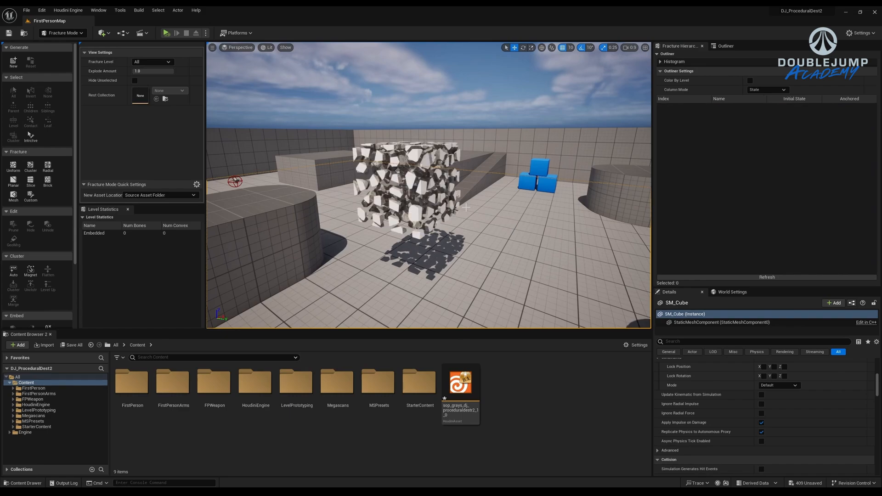
Switch to Houdini and dive into the dj_proceduraldestr2 asset's network.
mouse_move(275, 492)
click(269, 460)
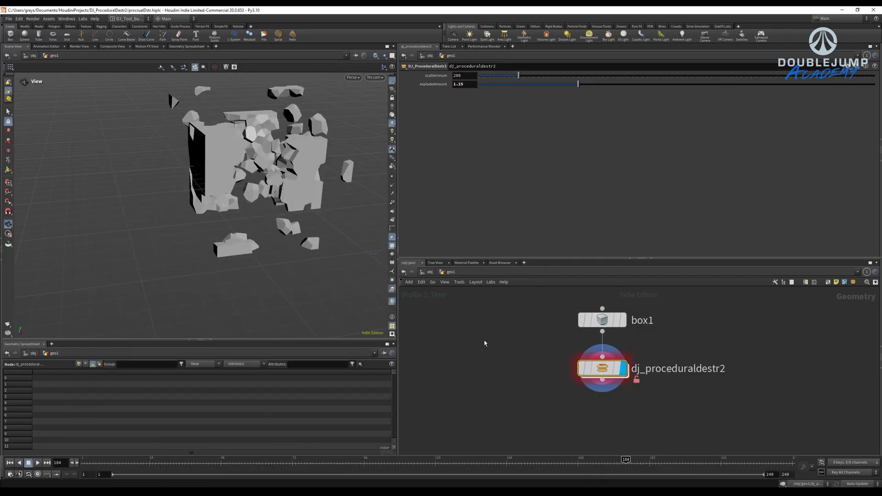
key(i)
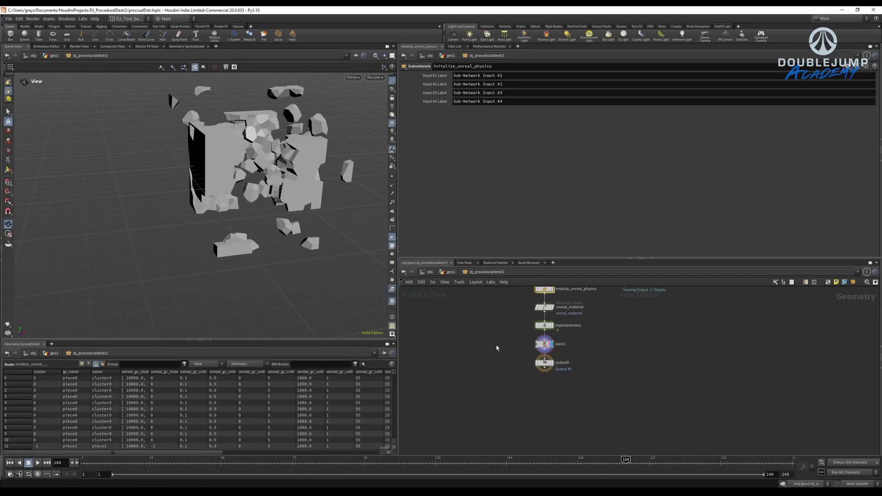
scroll(481, 369, up, 2)
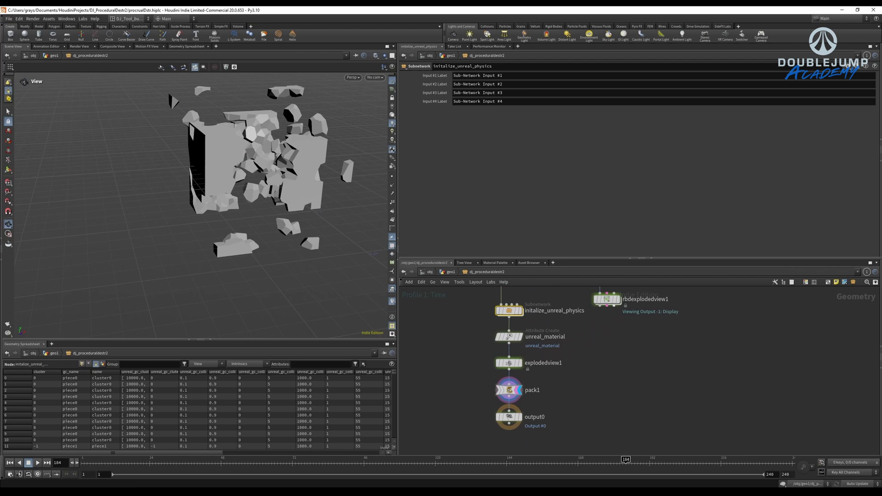
Split the network editor and the parameter pane side by side so two networks can be shown at once.
key(alt+bracketleft)
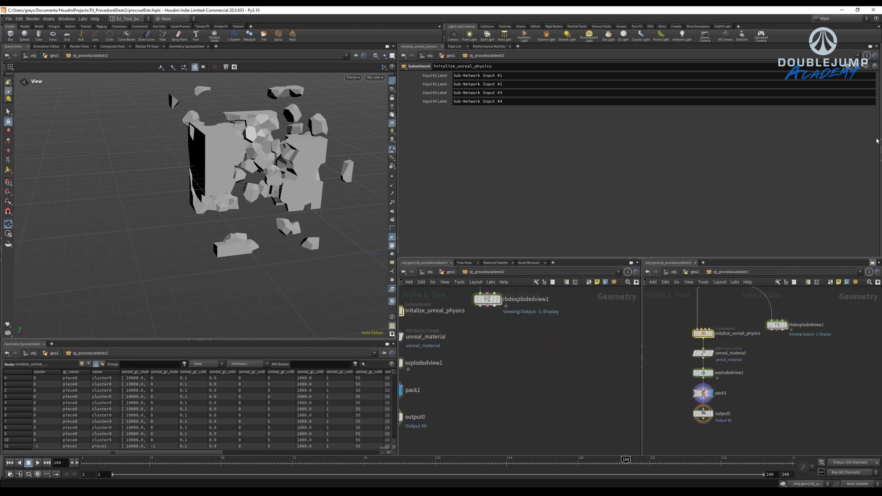
click(878, 139)
scroll(667, 320, down, 4)
middle_drag(668, 321, 731, 316)
Enter the initalize_unreal_physics subnetwork in the first network editor and display the rbdcluster1 node's parameters.
scroll(695, 388, up, 3)
mouse_move(523, 350)
middle_down()
mouse_move(629, 327)
mouse_move(613, 393)
mouse_move(504, 393)
mouse_move(517, 361)
middle_up()
scroll(504, 394, up, 1)
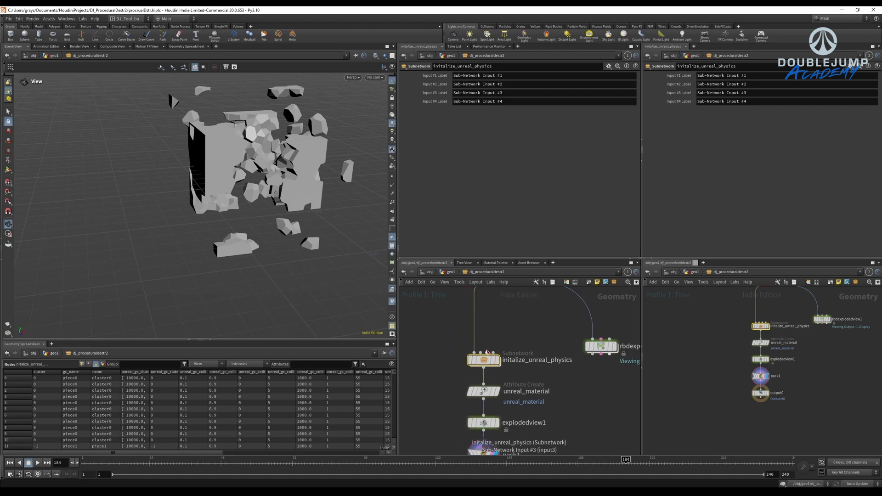
double_click(484, 359)
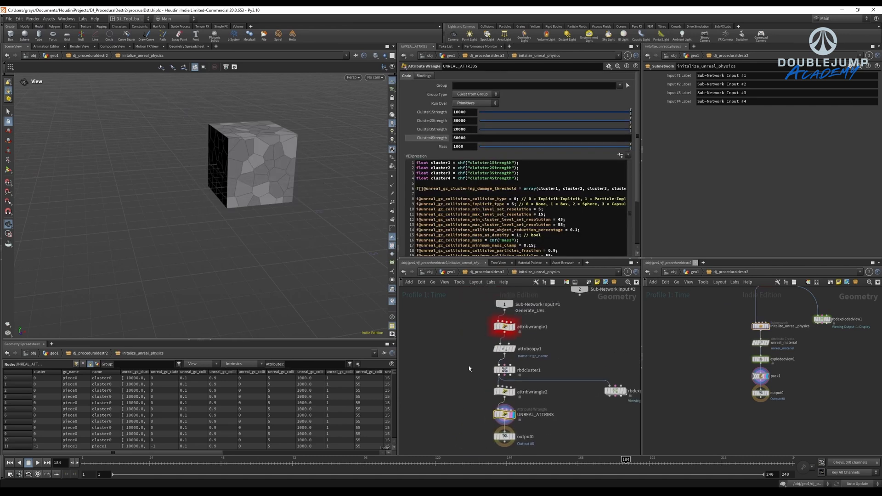
drag(569, 386, 568, 387)
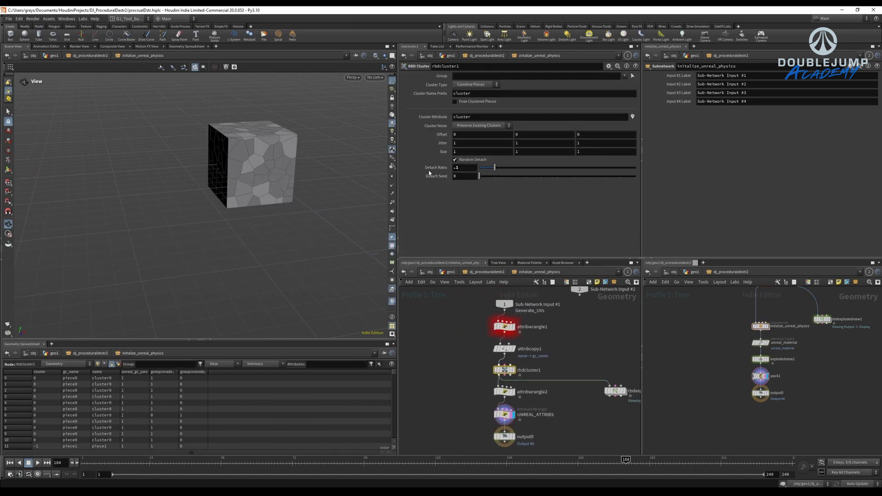
scroll(760, 376, up, 3)
Go up to geo1 in the second network editor and open the Type Properties of dj_proceduraldestr2.
click(694, 272)
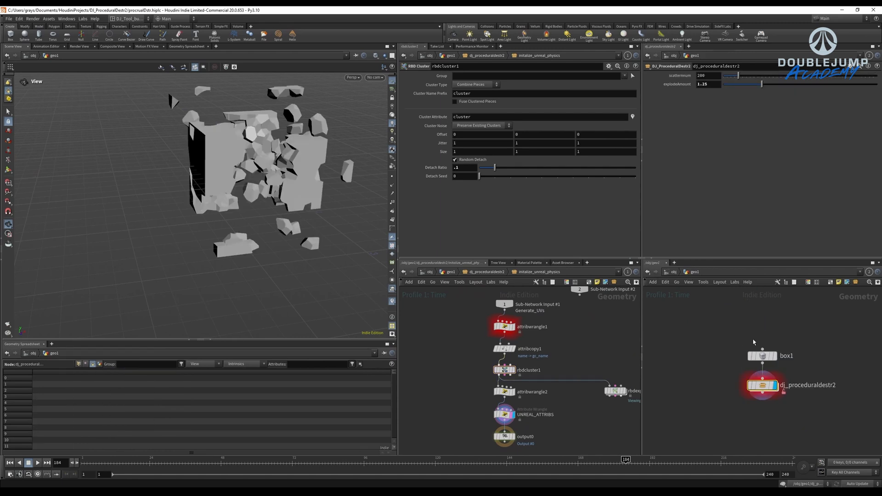
right_click(766, 386)
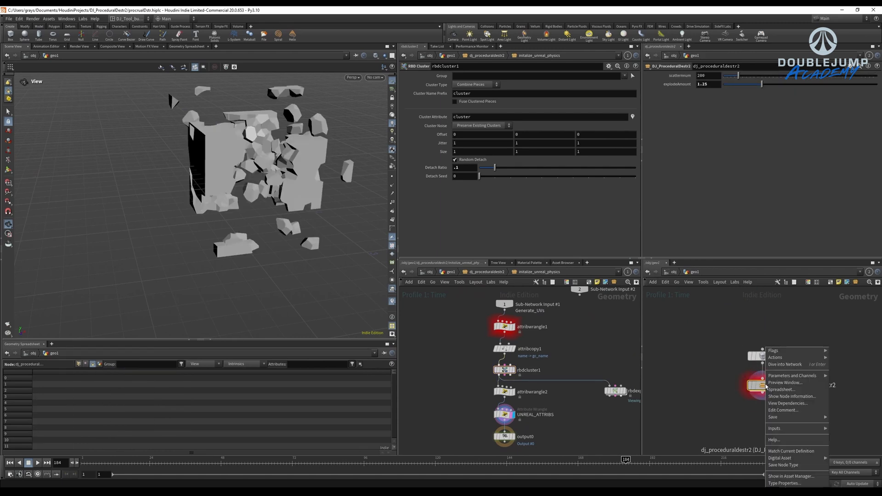
click(787, 484)
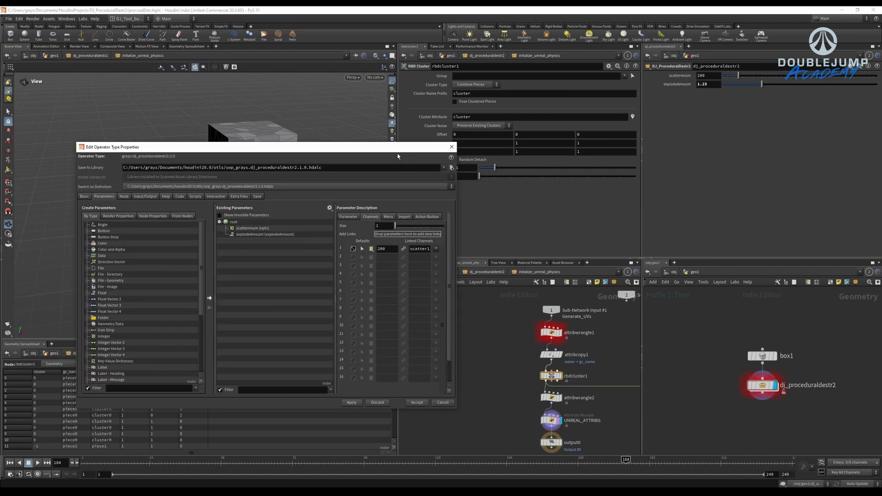
Promote rbdcluster1's Detach Ratio and Size parameters to the dj_proceduraldestr2 asset interface.
drag(397, 148, 275, 145)
drag(434, 170, 137, 238)
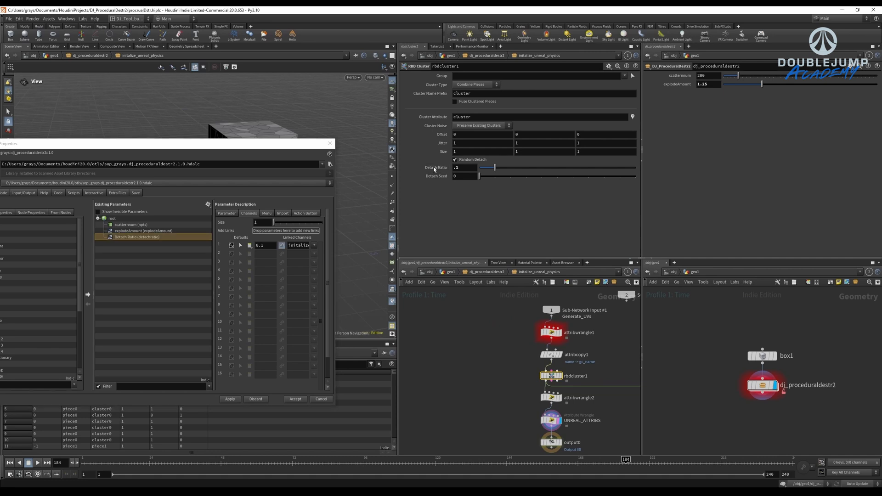
drag(435, 155, 137, 243)
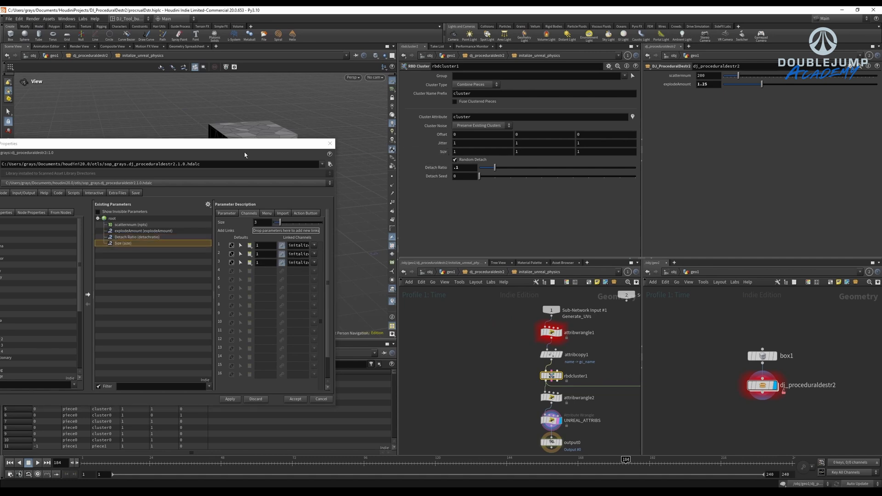
Add a folder named Clustering to the asset's parameters and set its Folder Type to Simple.
drag(242, 144, 375, 151)
click(260, 231)
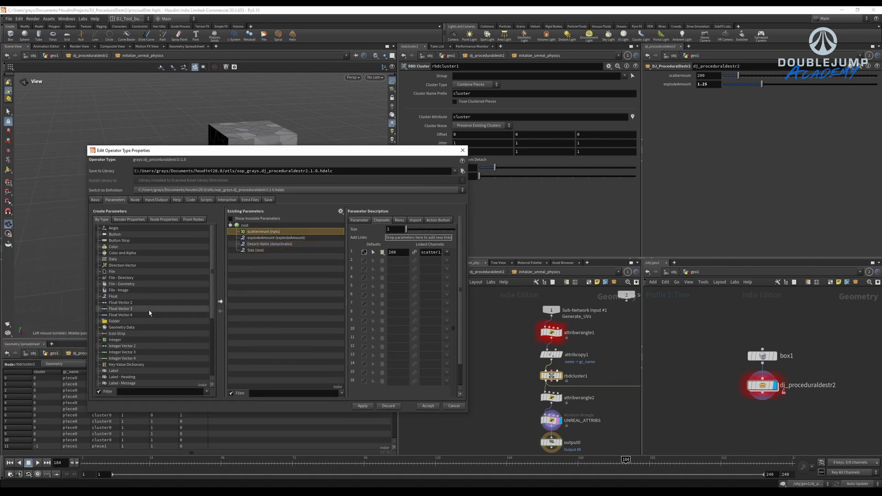
click(115, 321)
click(221, 301)
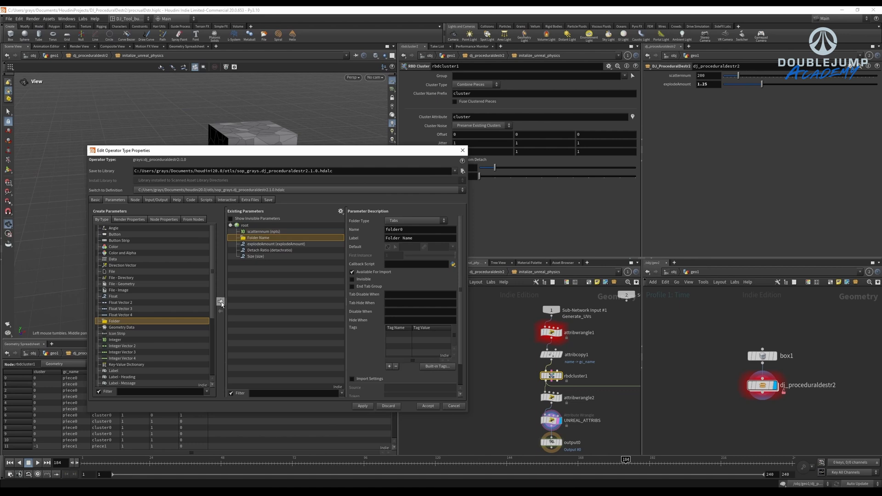
double_click(256, 238)
click(415, 221)
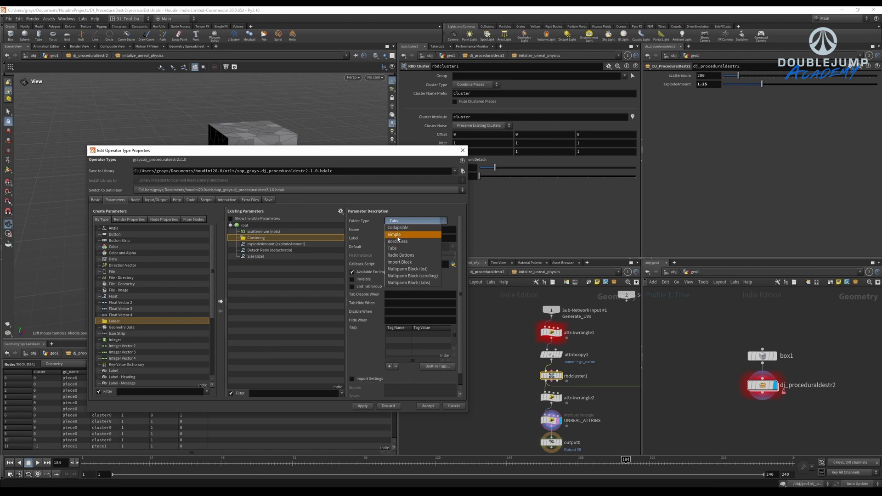
click(404, 231)
Move Detach Ratio and Size into the Clustering folder and place explodeAmount above the folder.
click(265, 257)
shift+click(260, 250)
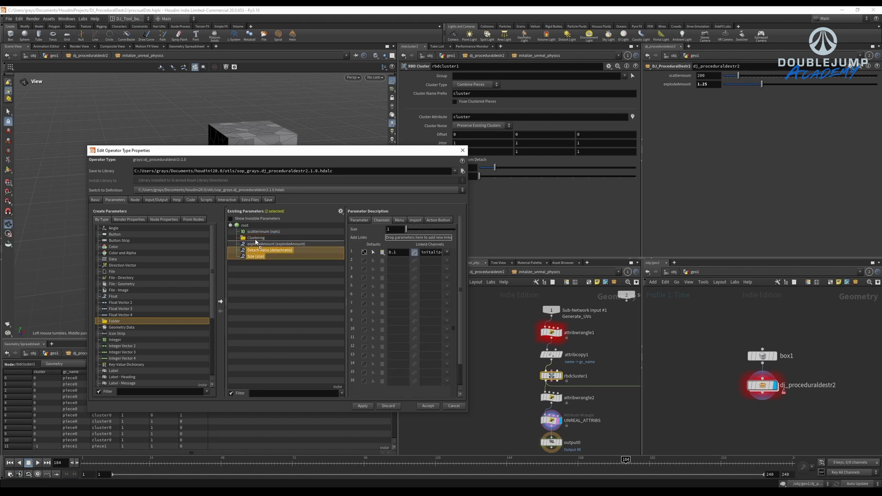
drag(255, 239, 255, 240)
click(253, 238)
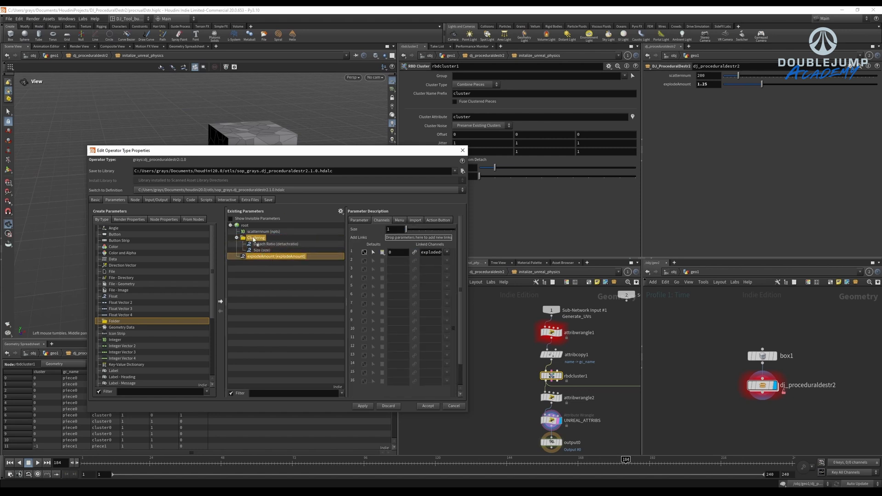
click(270, 251)
click(271, 256)
Place the Size parameter above Detach Ratio, relabel it Cluster Size and apply the asset's interface changes.
click(273, 251)
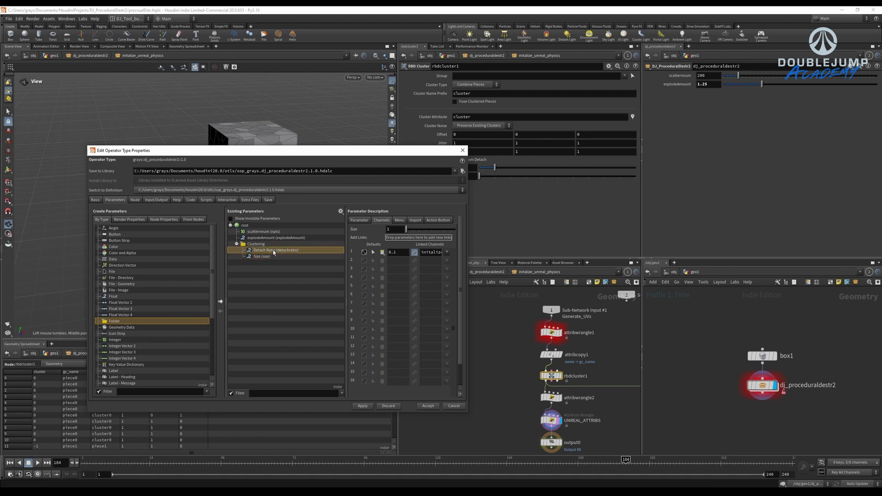
click(271, 257)
click(272, 251)
mouse_move(271, 256)
mouse_down()
mouse_move(274, 238)
mouse_move(268, 250)
mouse_up()
click(360, 221)
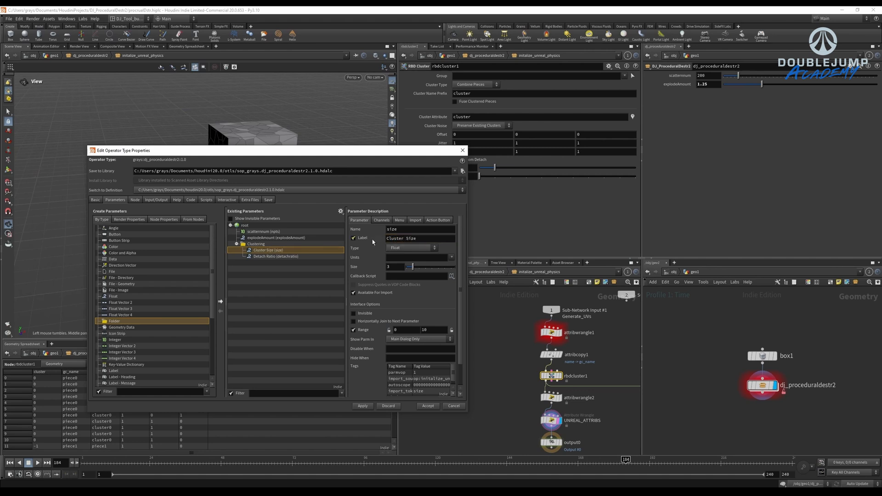
click(294, 257)
click(363, 407)
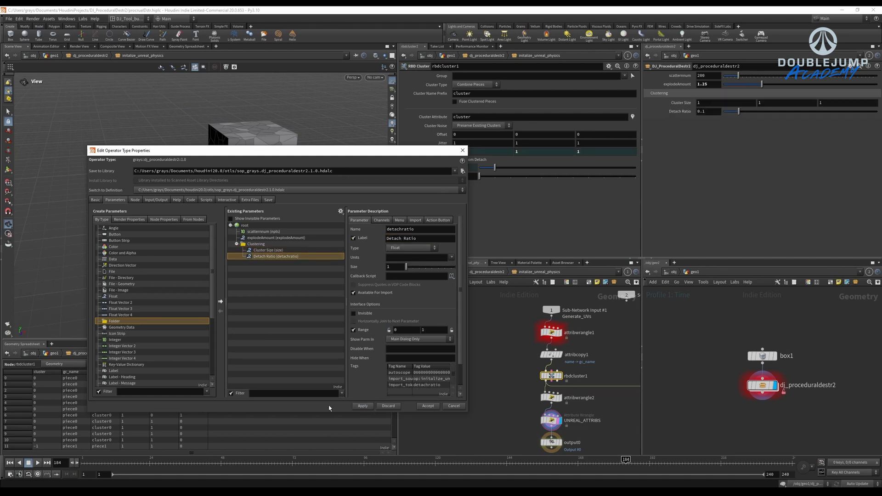
Accept the asset's interface changes and save the dj_proceduraldestr2 node type.
click(420, 407)
right_click(767, 386)
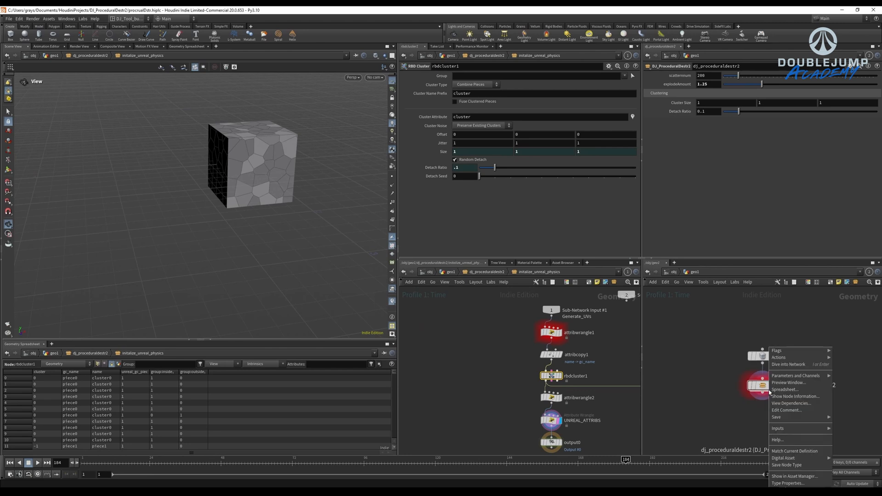
click(785, 386)
right_click(785, 386)
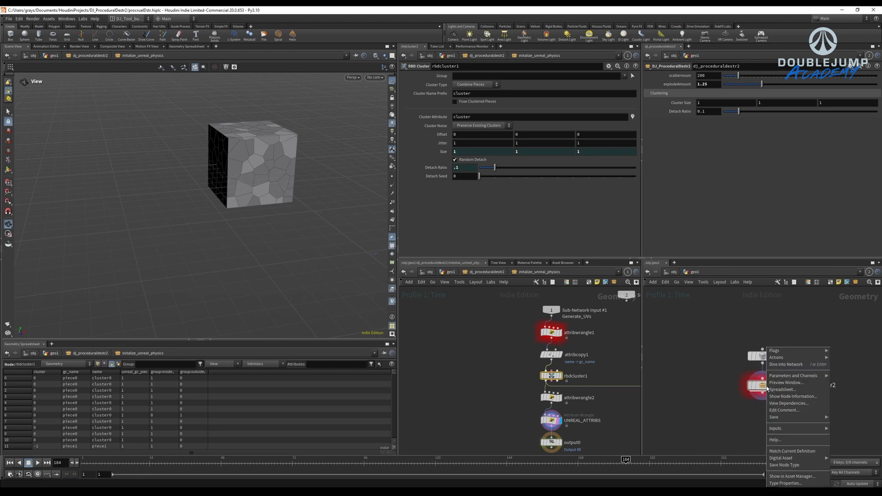
click(787, 469)
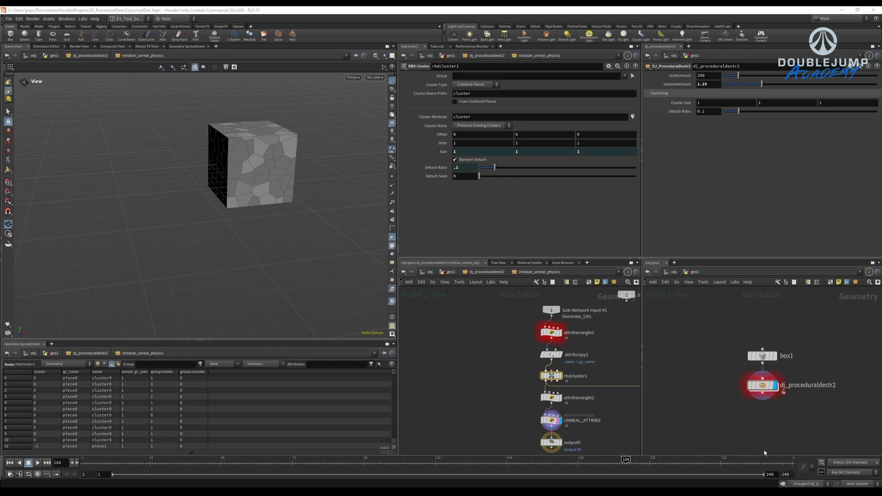
right_click(766, 386)
click(790, 466)
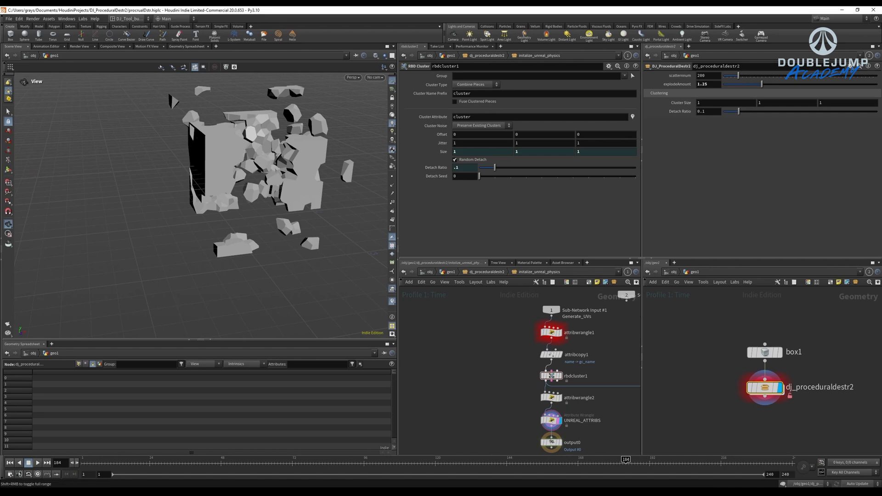
Switch to Unreal Editor and rebuild all instances of the dj_proceduraldestr2 Houdini asset.
click(380, 471)
right_click(462, 391)
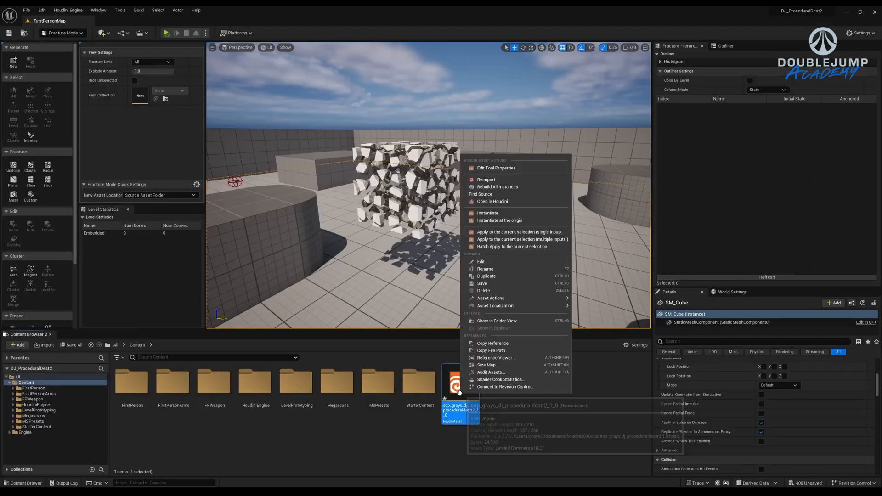
mouse_move(505, 298)
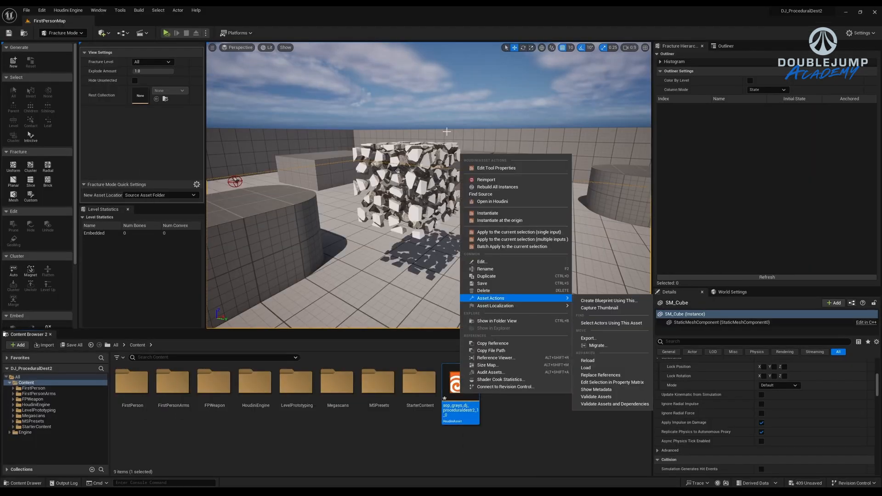
click(490, 187)
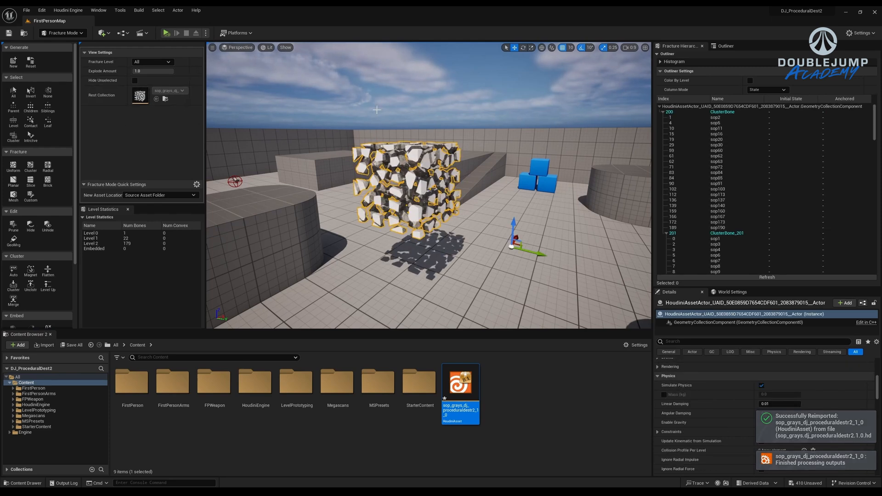
Select the dj_proceduraldestr2 actor in the level, lock its Cluster Size components together and set Cluster Size to 2.0.
click(725, 47)
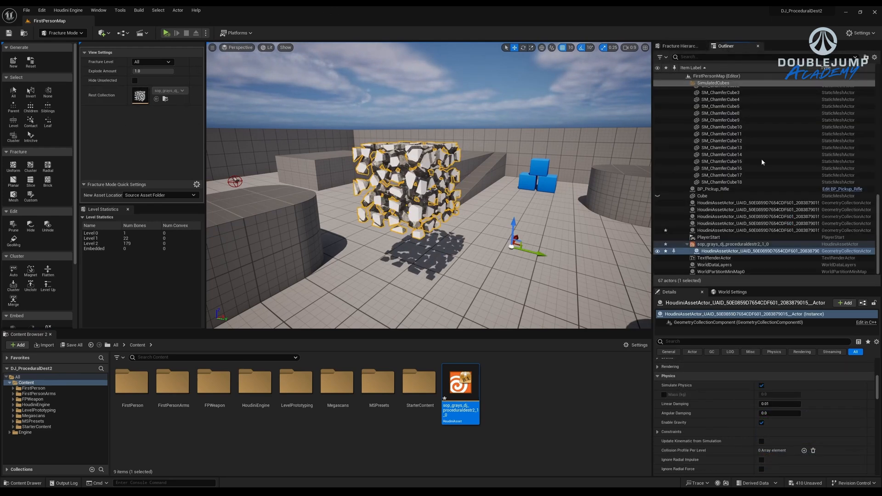
scroll(742, 383, down, 4)
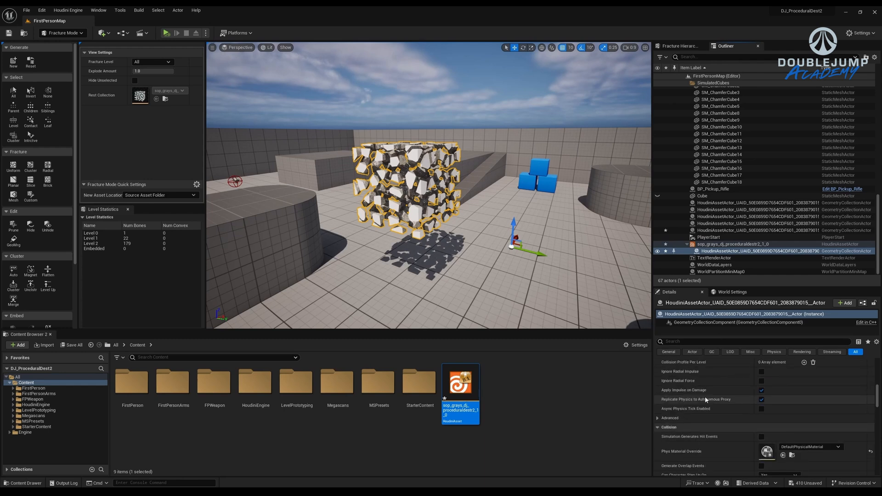
click(721, 244)
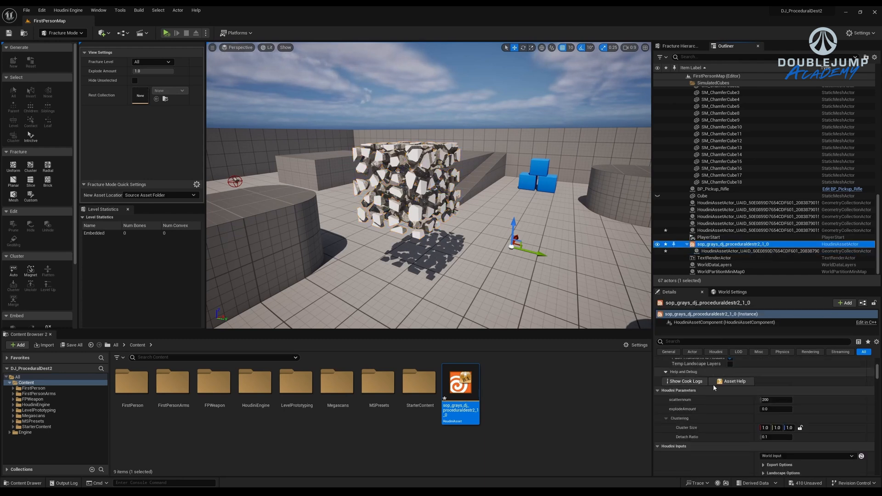
scroll(715, 388, down, 2)
click(771, 394)
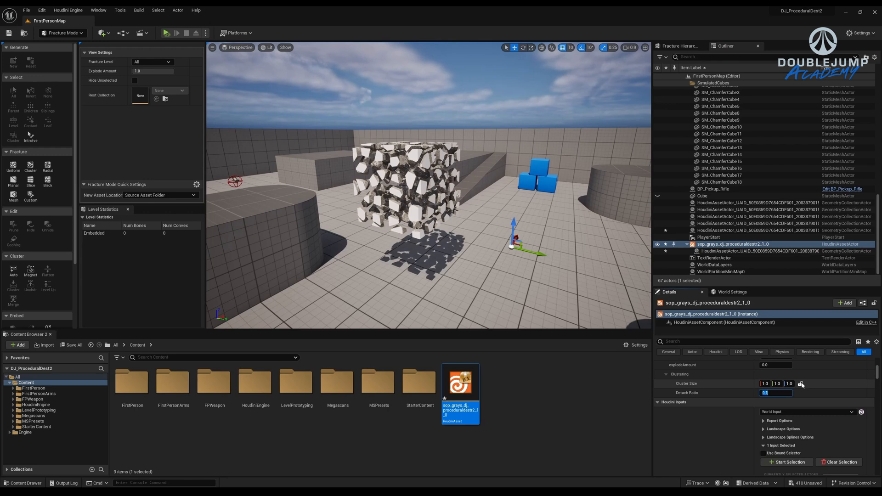
click(801, 383)
click(764, 383)
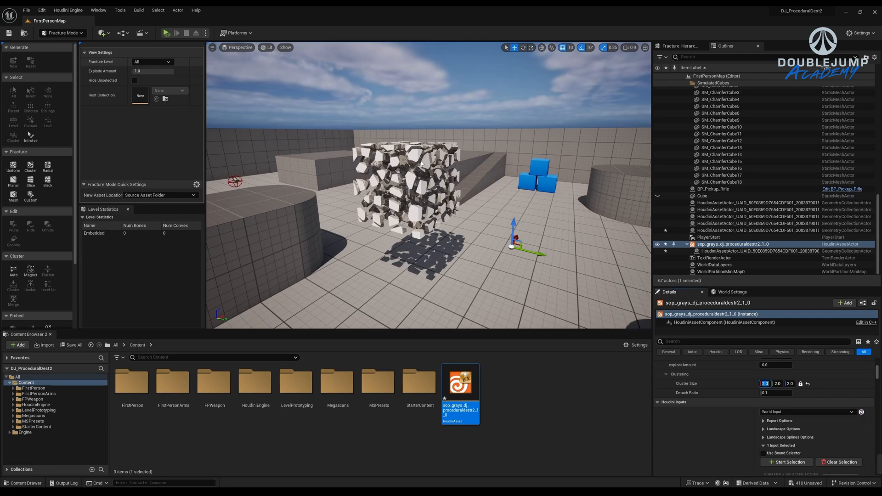
Select the fractured cube in the level and set its displayed Fracture Level to Level 1.
click(410, 183)
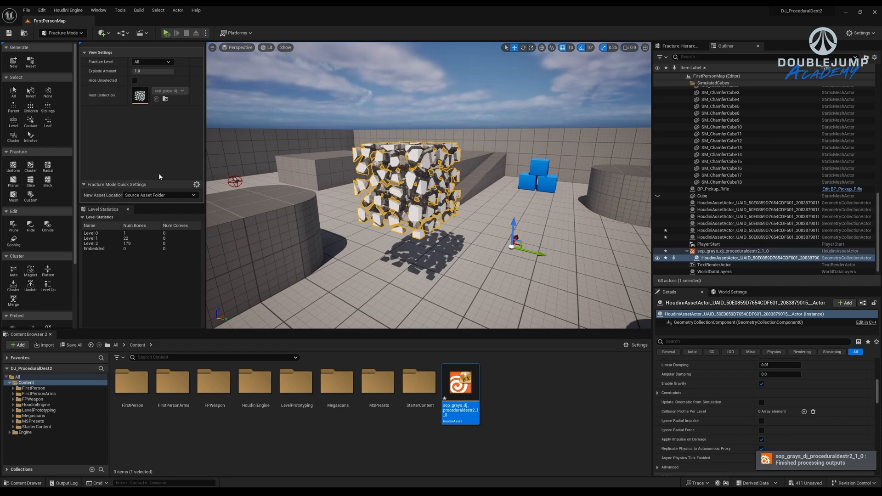
click(151, 62)
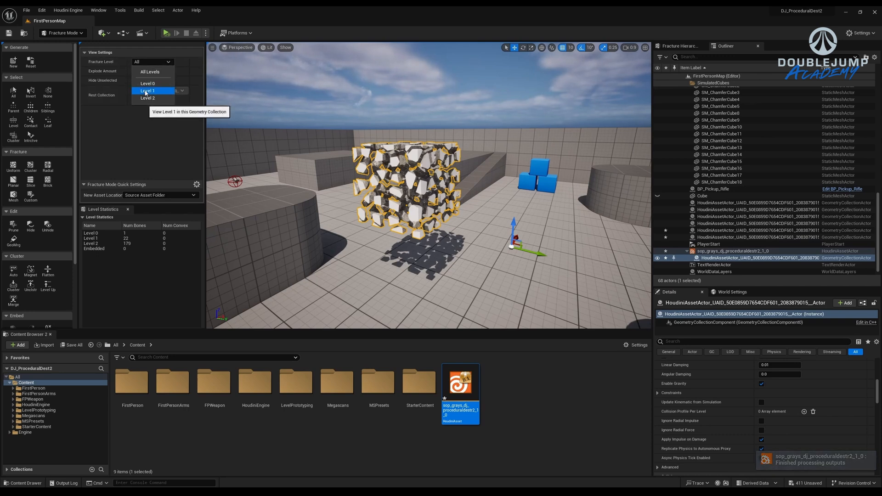
click(147, 91)
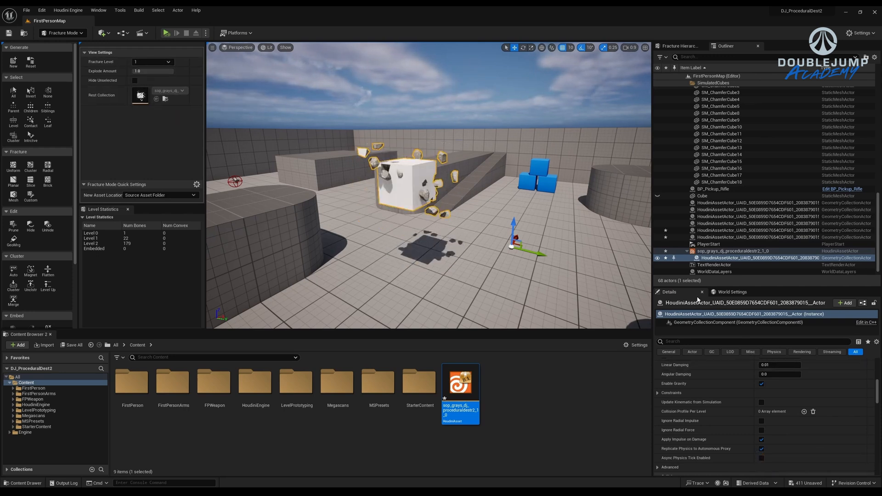
Try Cluster Size values of 0.5 and 0.2 on the dj_proceduraldestr2 actor, selecting the fractured cube after each change.
click(724, 252)
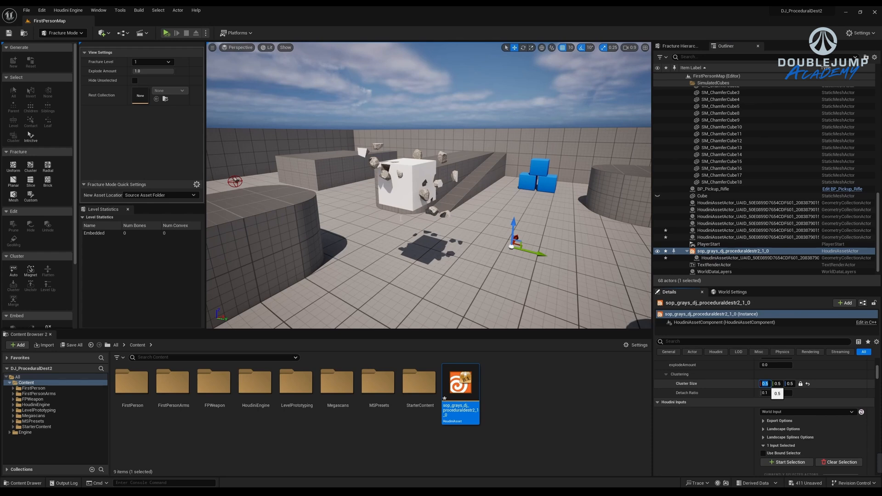
click(408, 185)
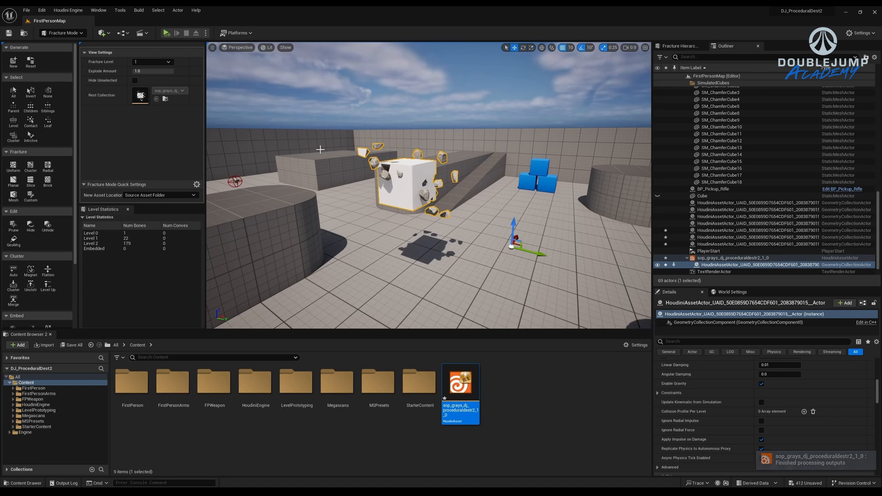
click(735, 257)
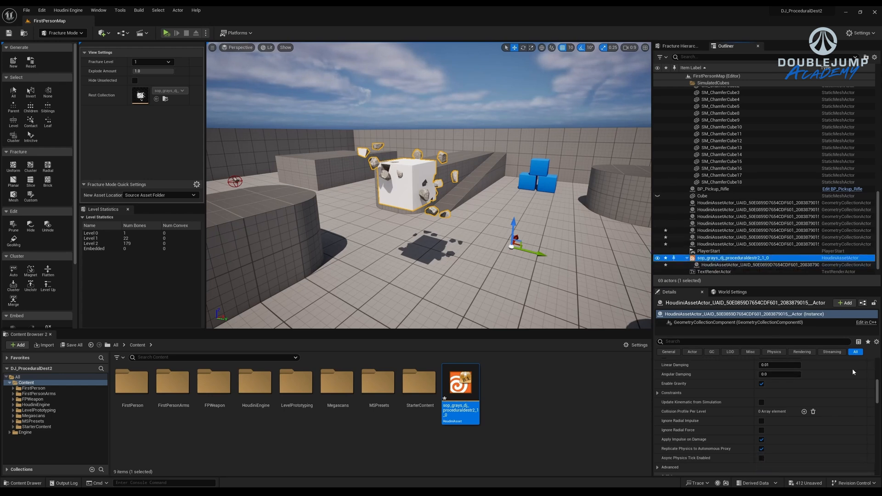
click(765, 384)
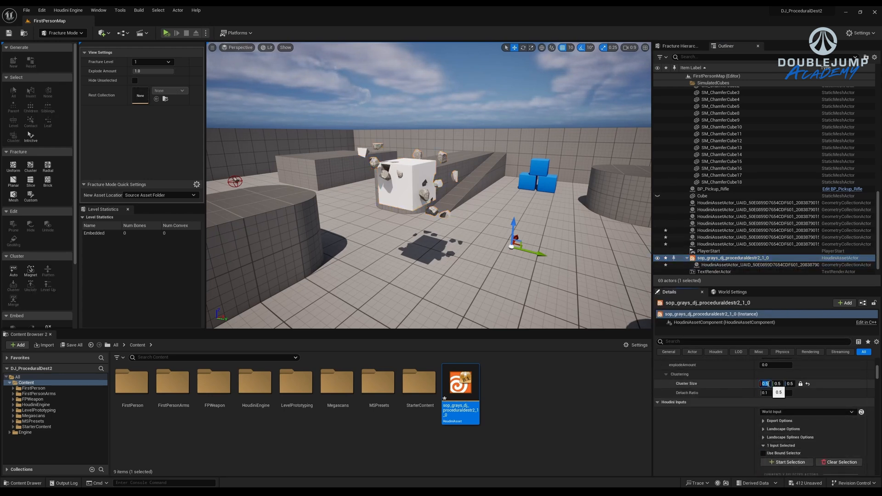
text(0.2)
key(Return)
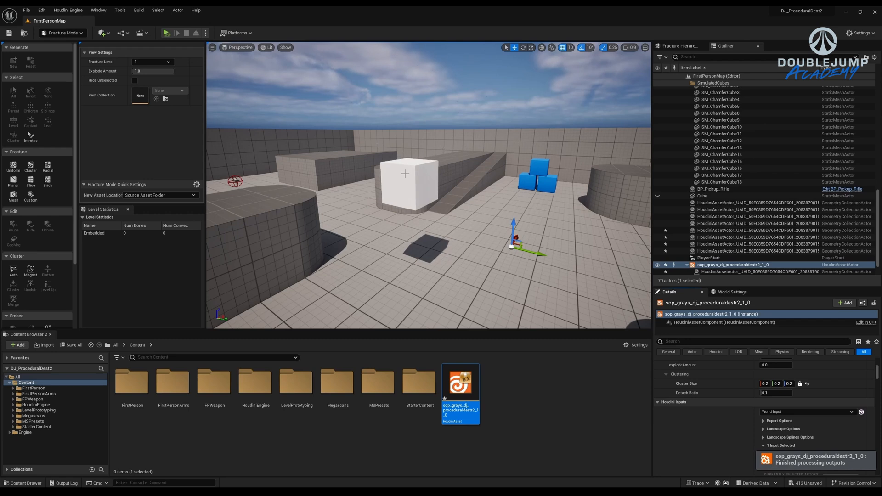
click(405, 173)
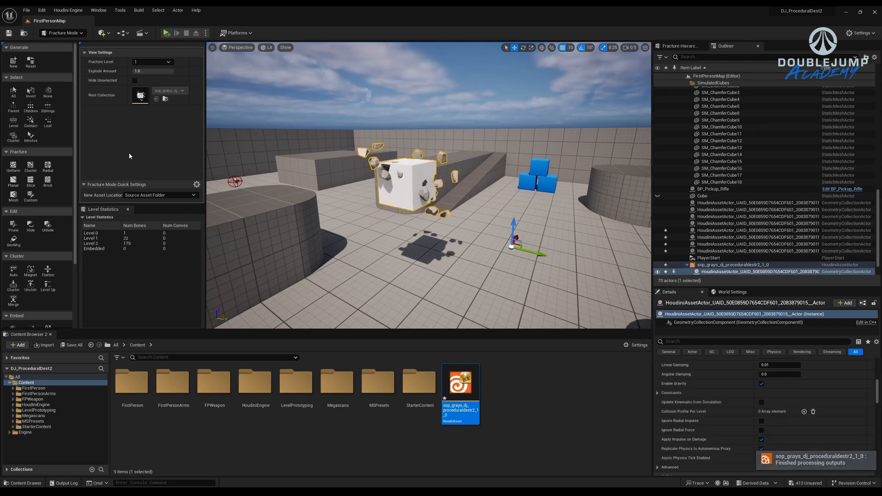
Reselect the dj_proceduraldestr2 actor and try a value of 0.1 in its Clustering parameters.
scroll(721, 248, down, 1)
click(721, 244)
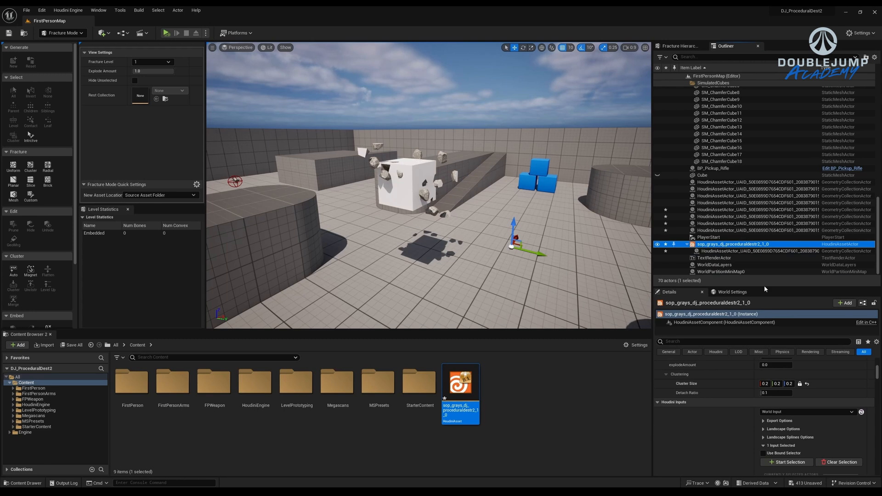
click(725, 252)
click(726, 244)
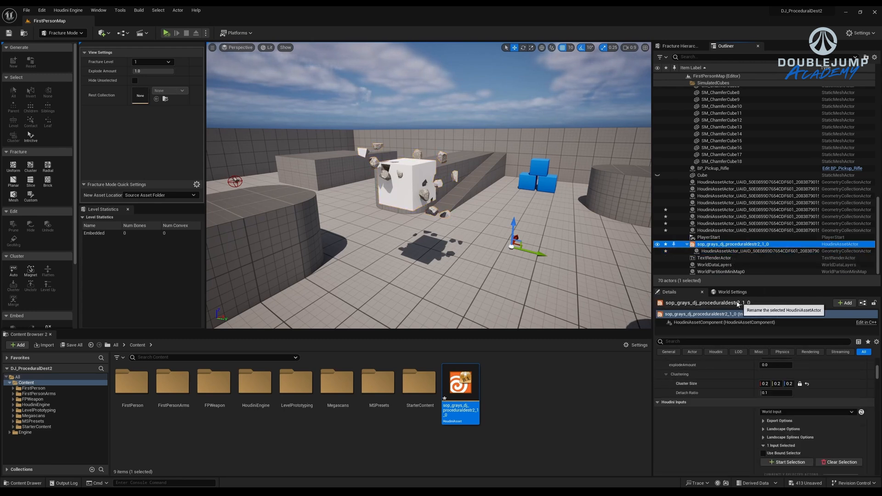
scroll(776, 374, down, 1)
text(.1)
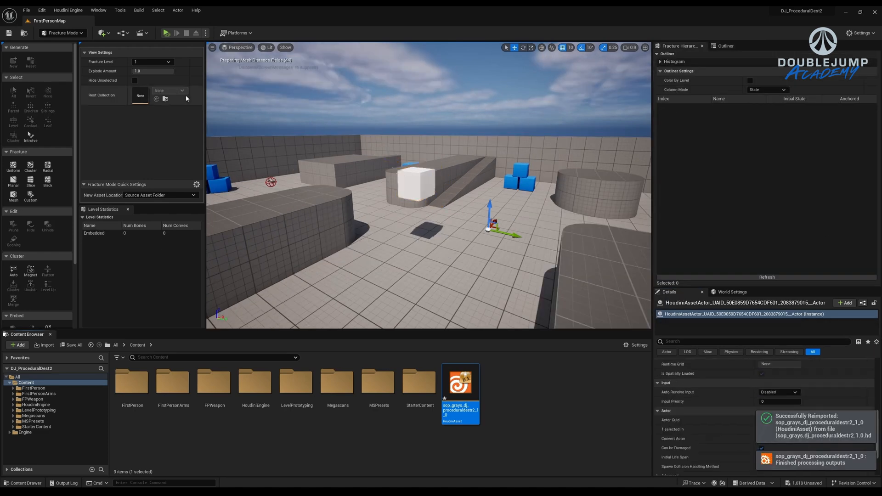
Set the fracture view's Explode Amount to 0.0, select the cube, and reselect the dj_proceduraldestr2 actor.
drag(171, 71, 132, 72)
click(412, 181)
click(724, 46)
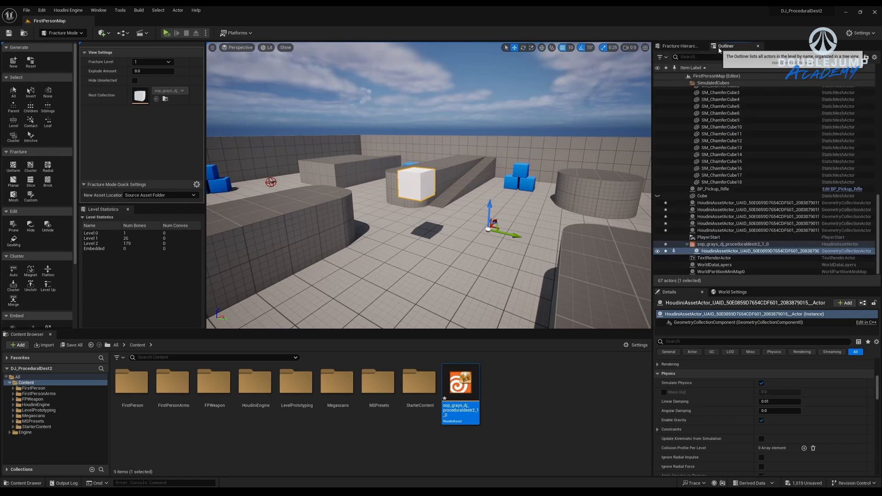
scroll(726, 207, down, 5)
click(727, 244)
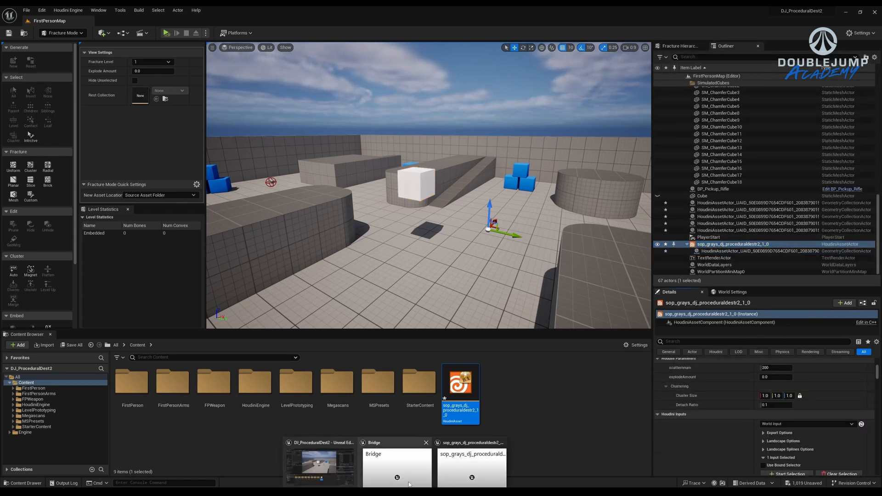
Switch to Houdini and delete the duplicate Initalize_Unreal_Physics subnetwork from the dj_proceduraldestr2 network.
mouse_move(275, 492)
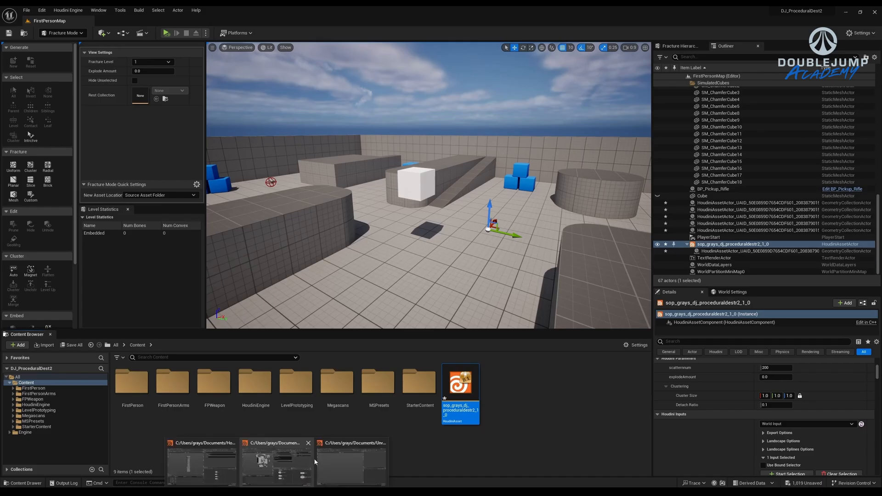
click(297, 462)
scroll(558, 361, down, 3)
middle_drag(488, 298, 490, 353)
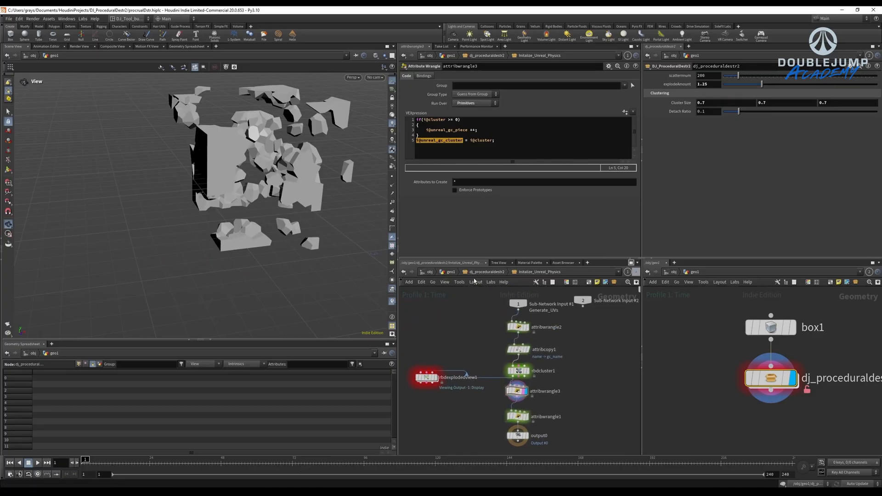
click(488, 272)
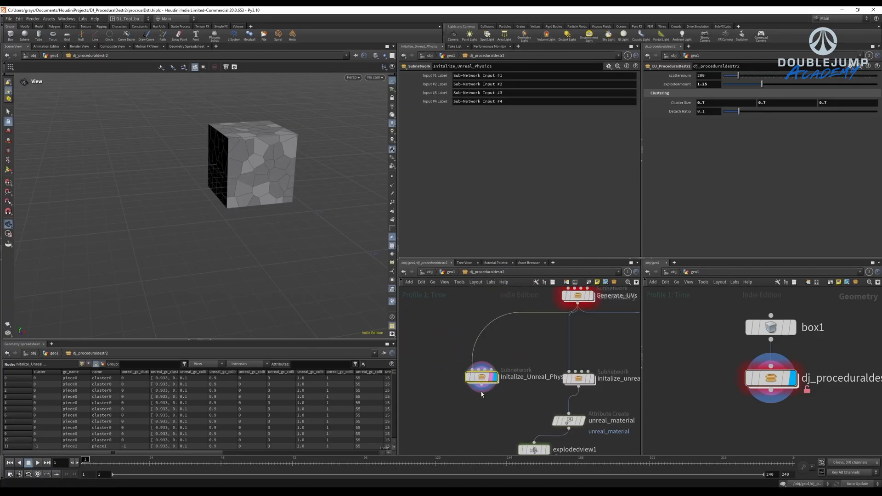
key(Delete)
Open the remaining initalize_unreal_physics subnetwork and examine the cluster attribute code in attribwrangle2.
middle_drag(529, 349, 434, 338)
double_click(484, 368)
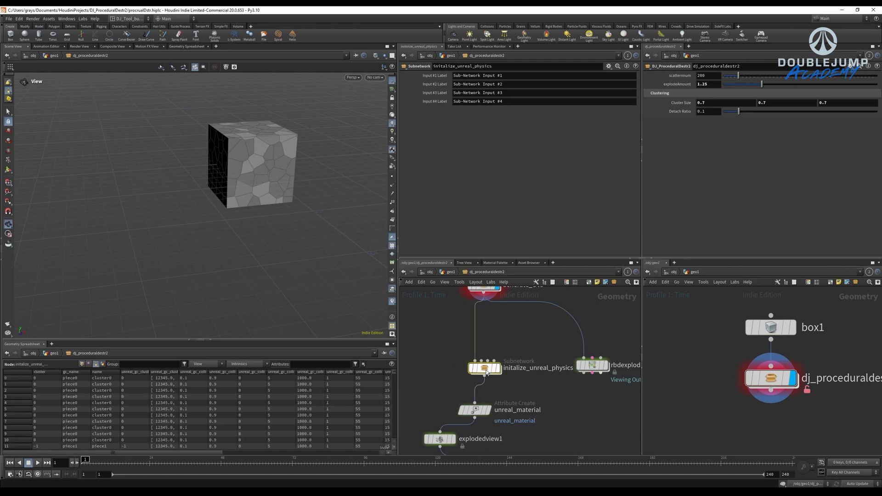
middle_drag(463, 291, 544, 262)
click(455, 141)
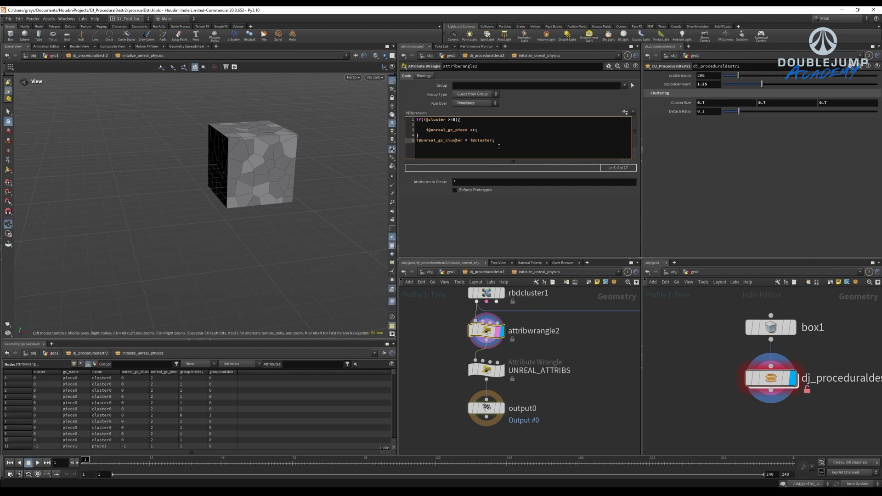
Save the Houdini scene and save the dj_proceduraldestr2 node type again.
click(412, 296)
key(ctrl+s)
click(800, 401)
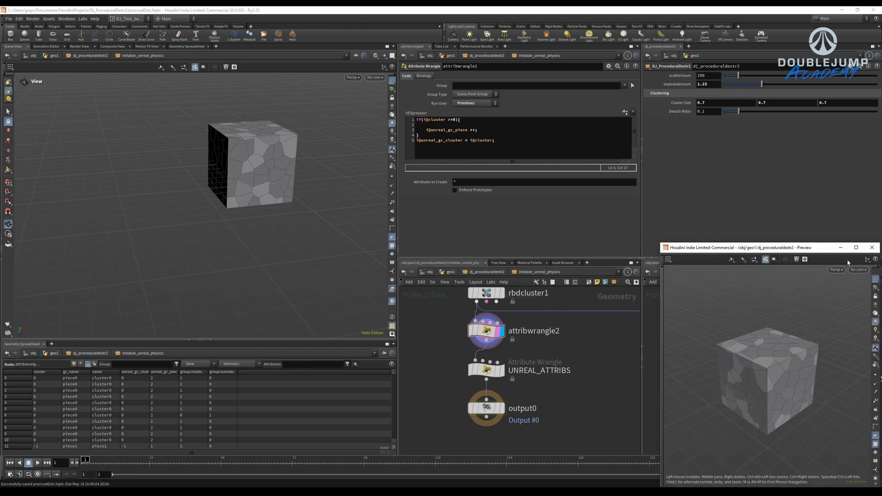
click(872, 248)
right_click(770, 384)
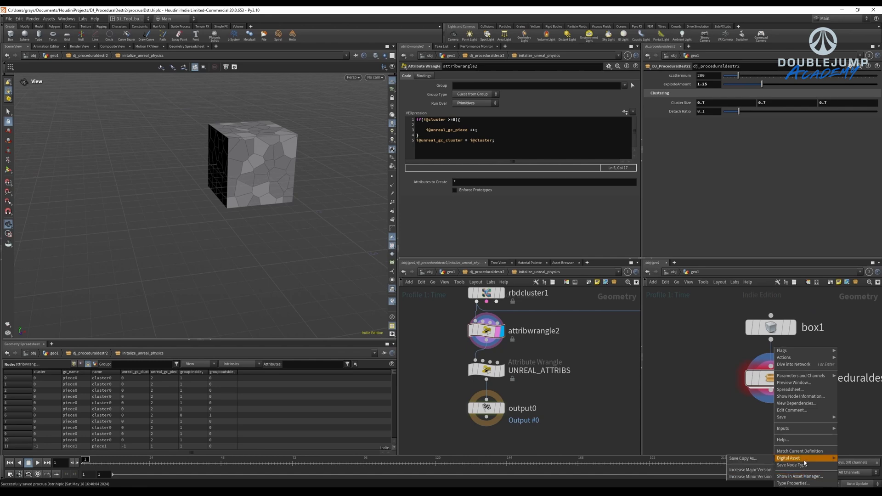
click(802, 465)
Switch to Unreal Editor and rebuild all instances of the sop_grays_dj_proceduraldestr2_1_0 Houdini asset.
mouse_move(412, 477)
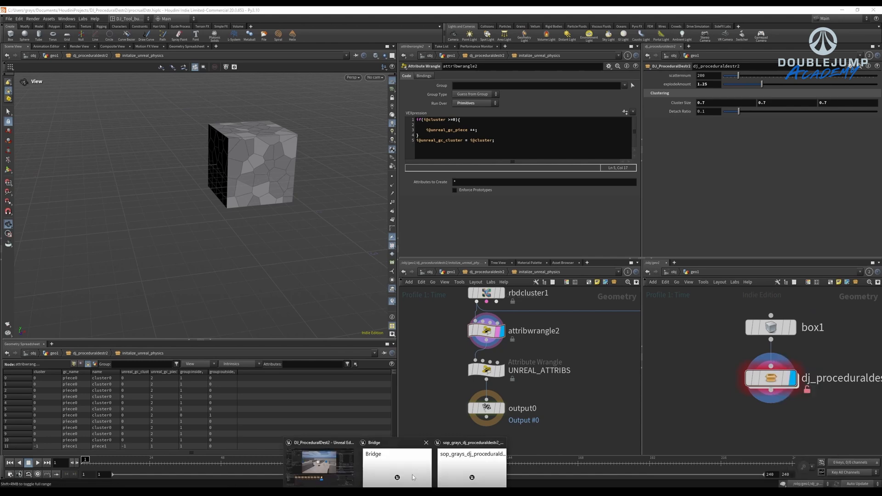
click(321, 464)
right_click(472, 390)
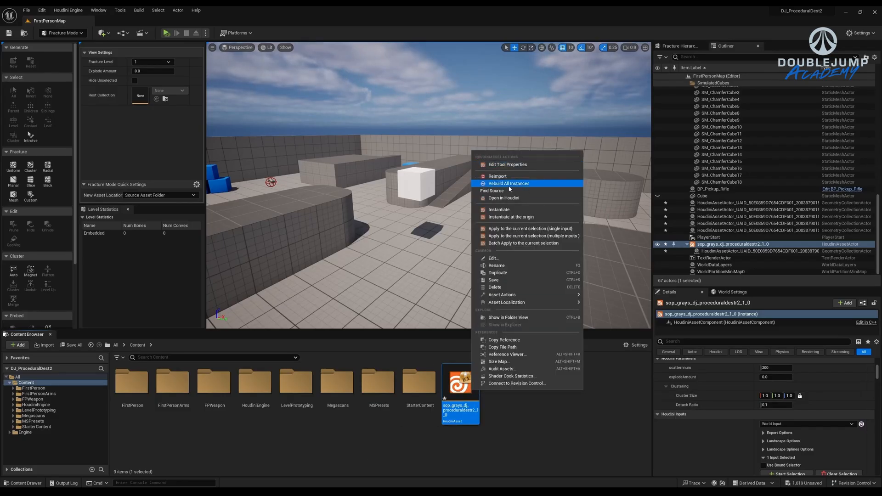
click(509, 184)
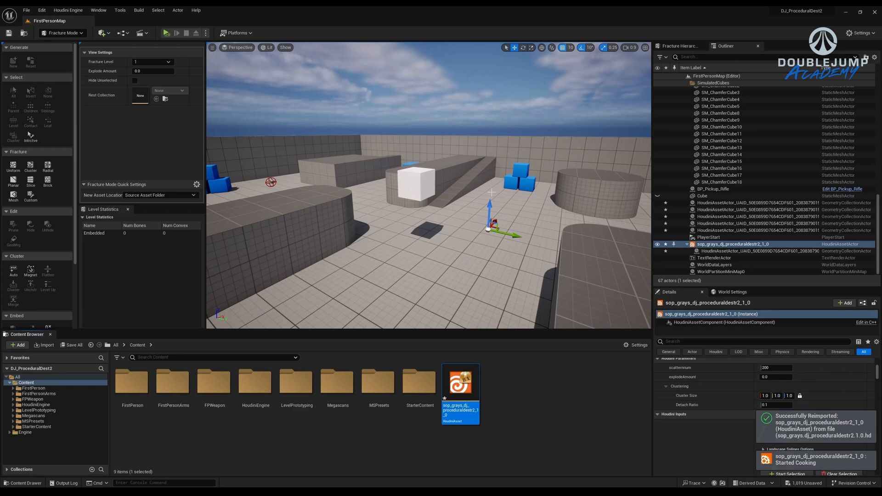
Select the rebuilt geometry collection cube and set the fracture view's Explode Amount to 1.0 to examine its pieces.
click(437, 170)
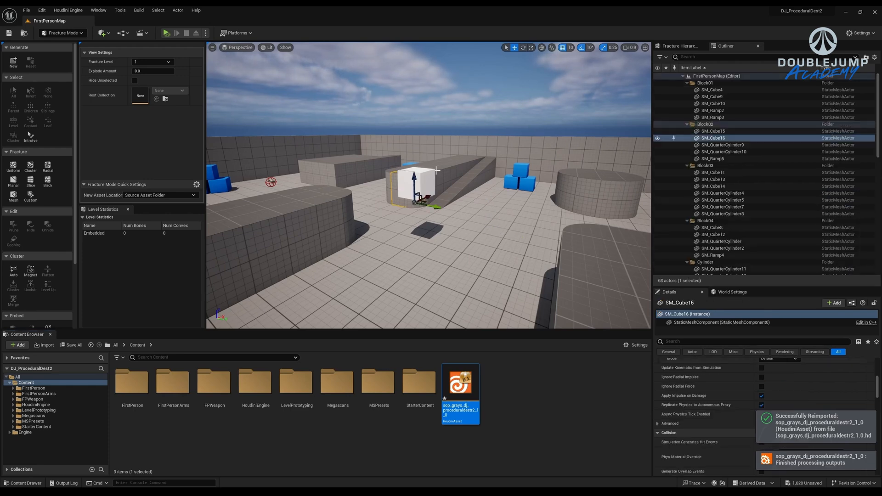
click(444, 172)
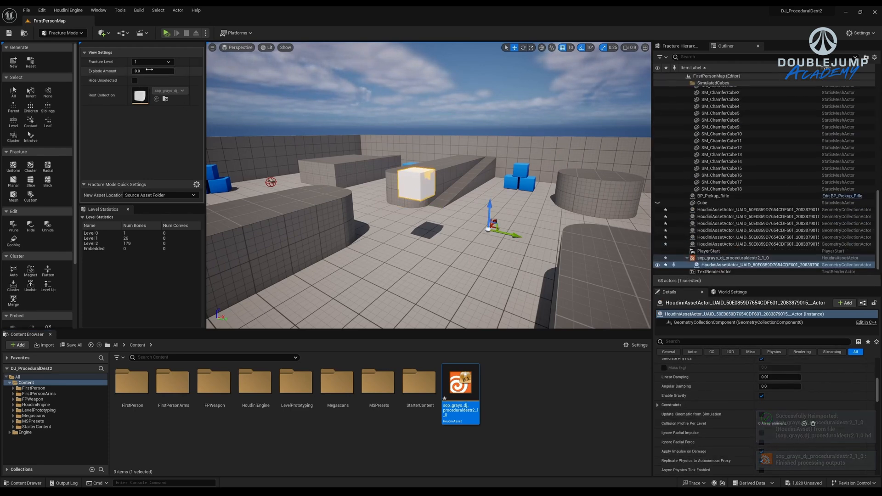
drag(147, 69, 179, 69)
right_drag(301, 145, 271, 134)
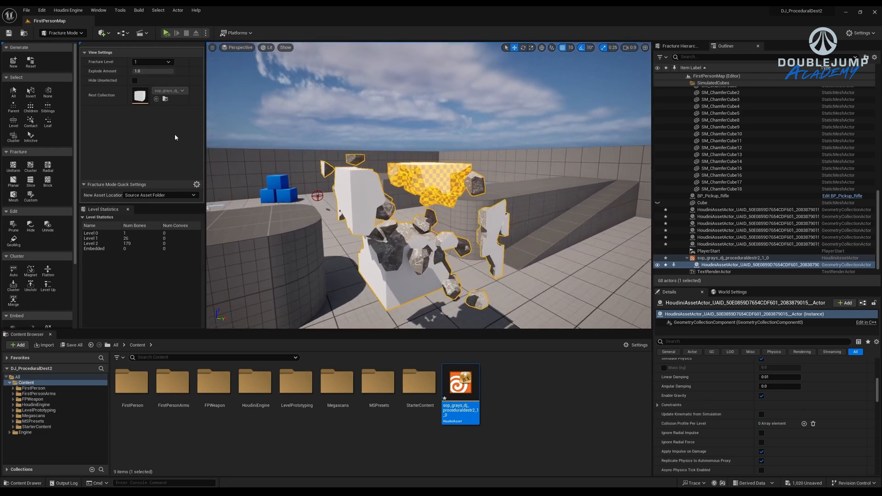
Preview the exploded cube at Fracture Level 2, then return it to Level 1.
click(163, 65)
click(148, 98)
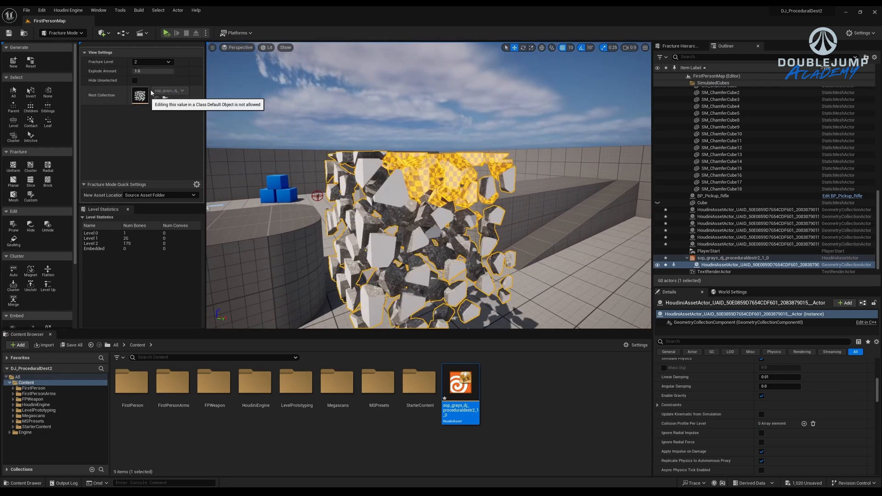
click(163, 65)
click(148, 91)
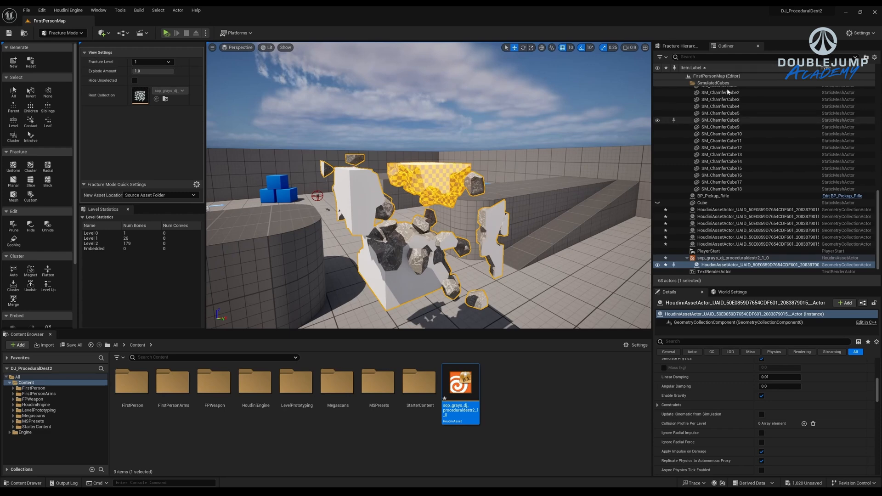
Select the sop20 bone in the Fracture Hierarchy and set the Fracture Level to All.
click(678, 46)
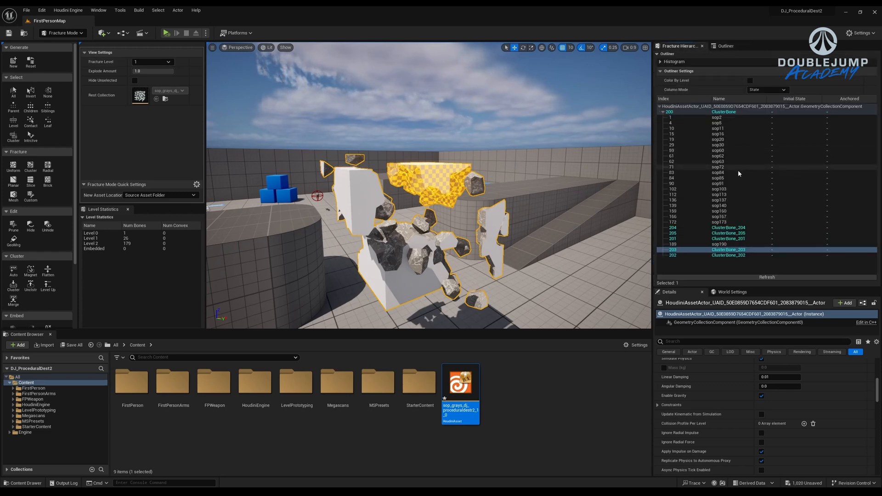
click(738, 139)
click(156, 62)
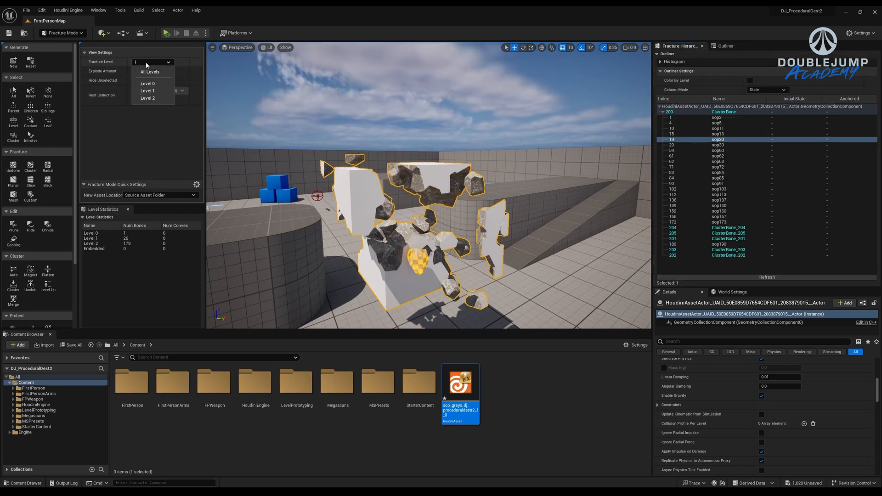
click(148, 71)
Select ClusterBone_204 and then ClusterBone_201 in the Fracture Hierarchy to examine which pieces belong to each cluster.
double_click(728, 228)
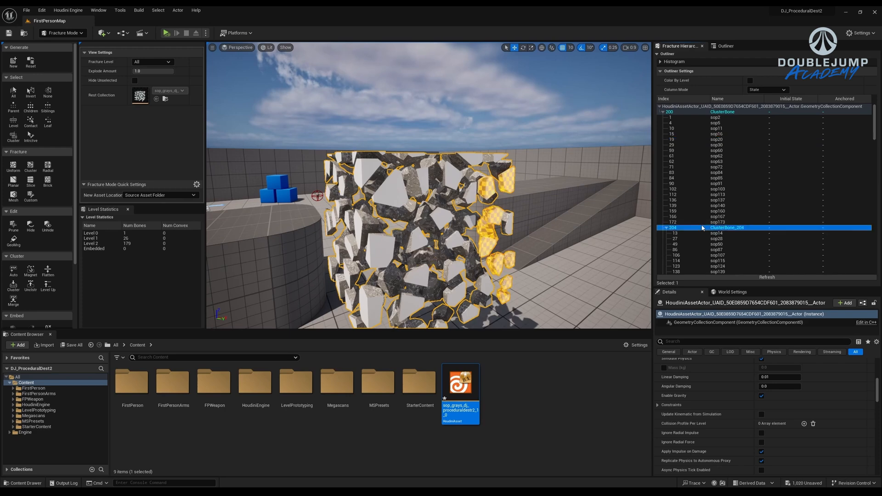
key(w)
right_drag(429, 186, 327, 180)
scroll(733, 164, down, 5)
click(702, 149)
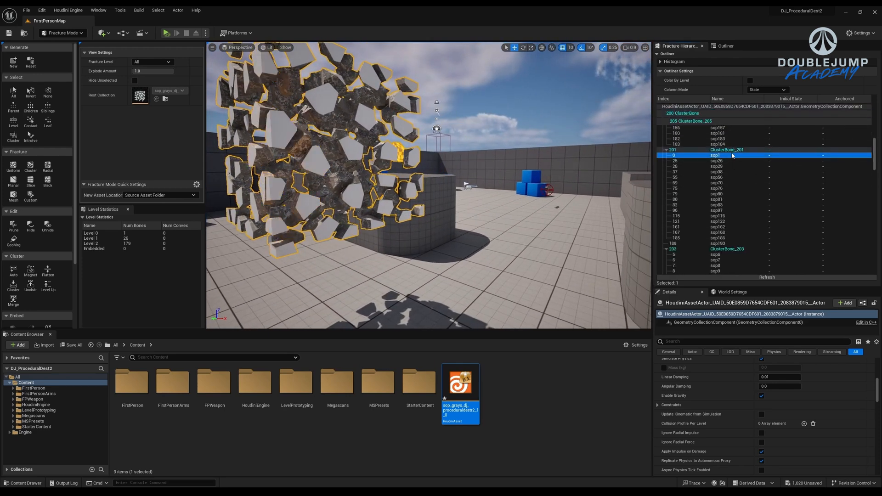
Set the geometry collection's Explode Amount back to 0.0.
key(s)
right_drag(505, 184, 515, 202)
drag(166, 72, 132, 72)
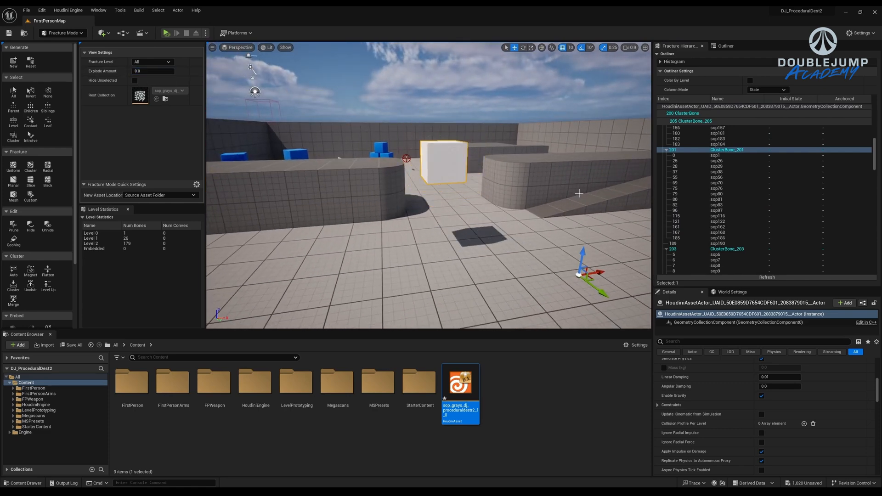
Simulate the level to watch the clustered cube fall, then stop the simulation.
key(a)
right_drag(579, 193, 643, 198)
key(s)
key(e)
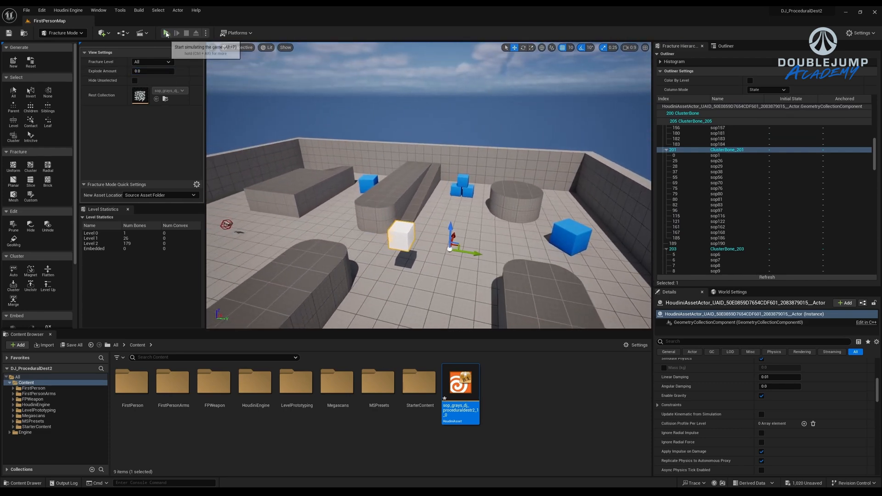
click(166, 32)
right_drag(440, 163, 378, 284)
key(s)
key(d)
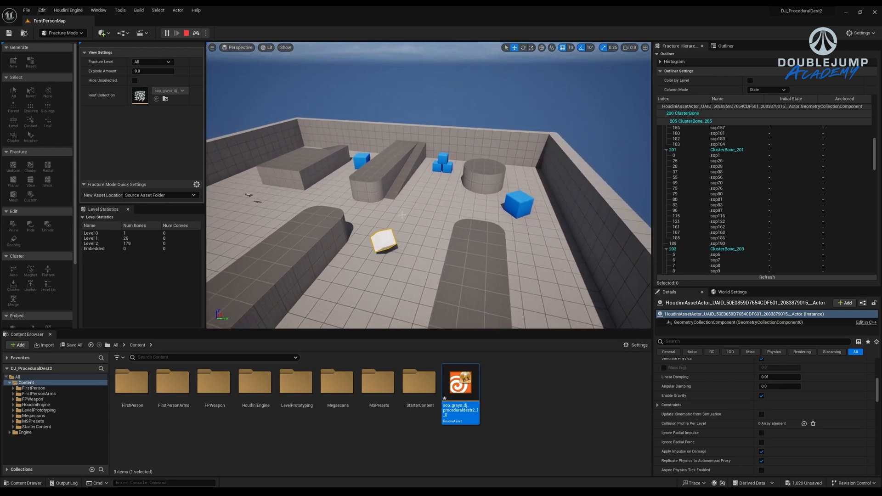
key(Escape)
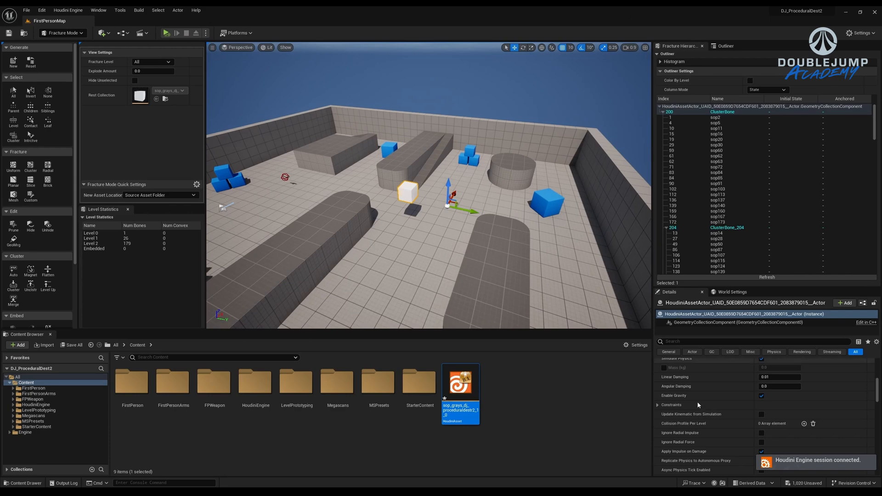
Open the Rest Collection asset of the geometry collection actor under sop_grays_dj_proceduraldestr2_1_0 and close the stale None asset.
click(725, 46)
scroll(740, 371, up, 3)
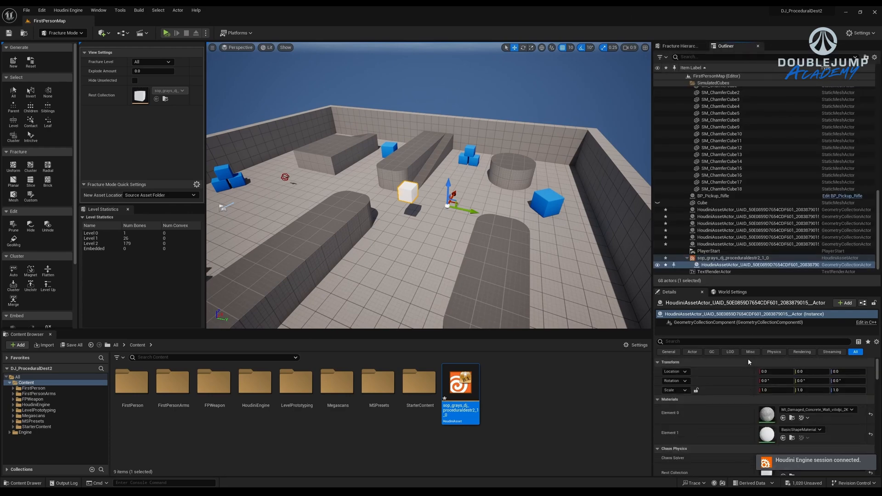
click(699, 47)
click(722, 46)
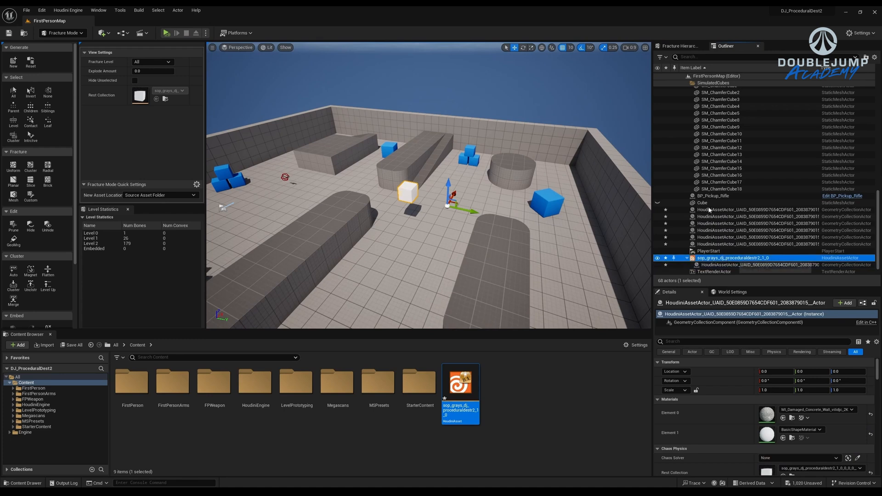
click(728, 258)
scroll(744, 257, down, 1)
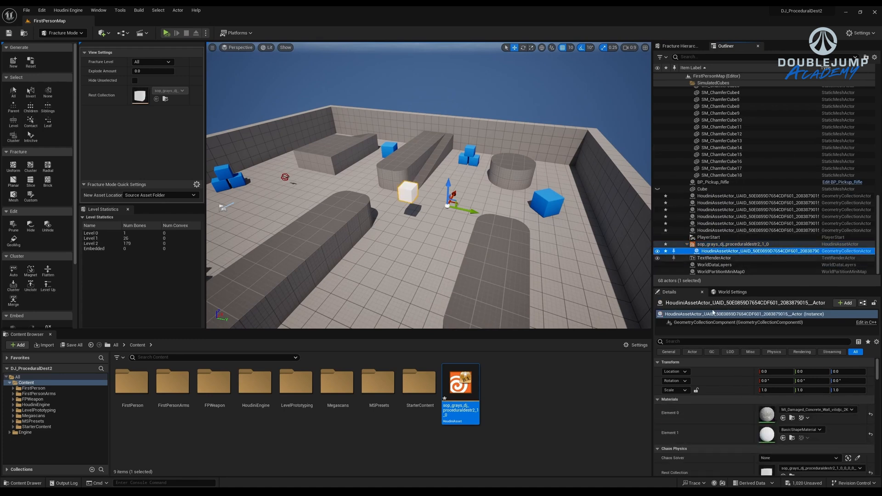
scroll(714, 377, down, 4)
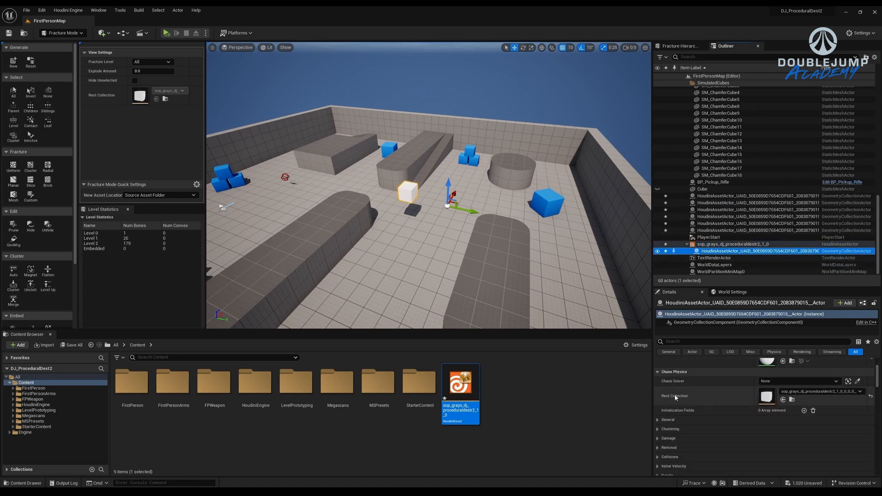
double_click(767, 397)
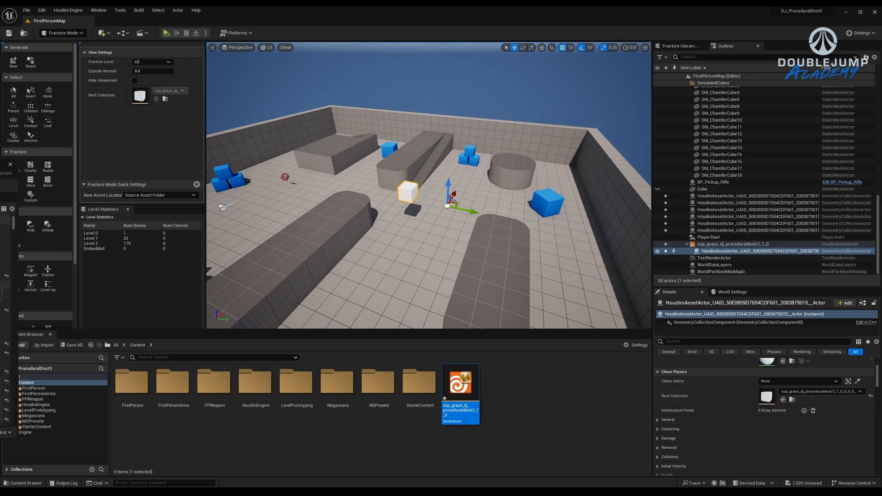
drag(0, 168, 520, 151)
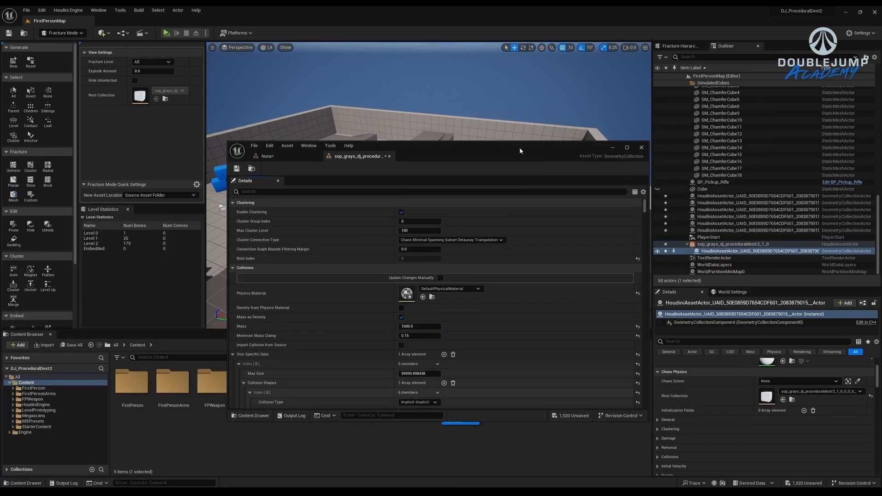
click(317, 156)
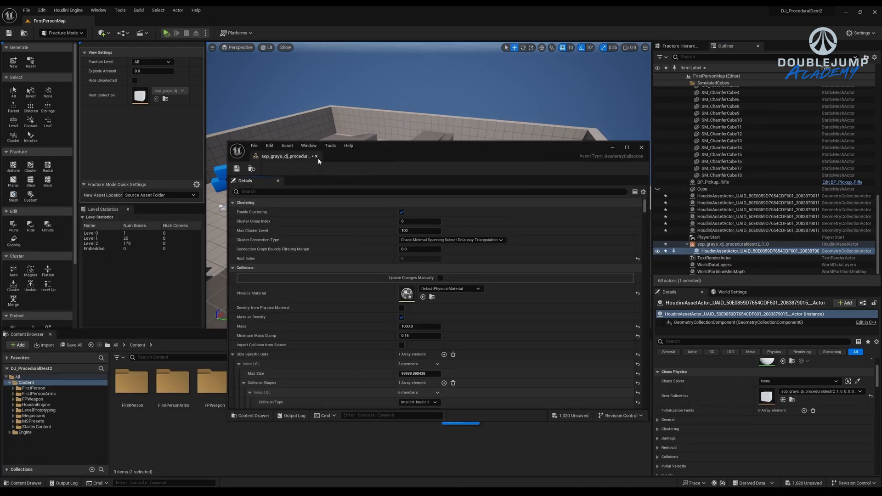
drag(441, 149, 505, 168)
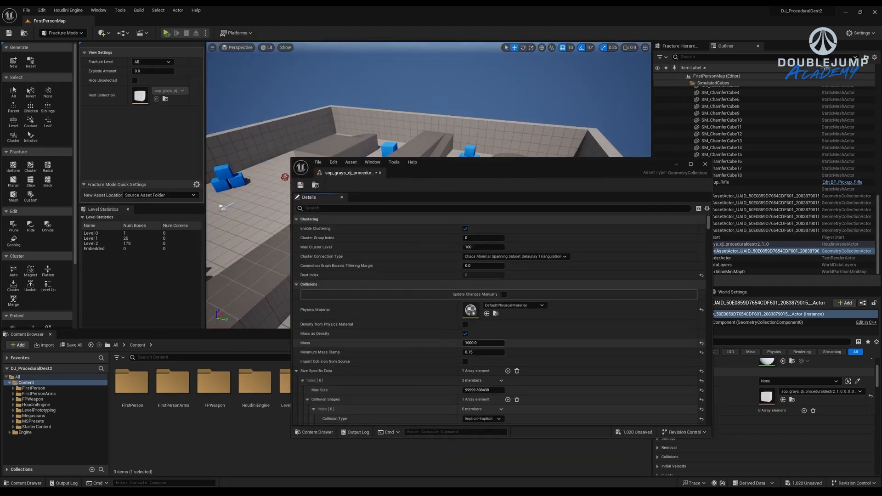
Enter a Mass of 1000.0 in the geometry collection's collision settings.
drag(473, 343, 469, 344)
text(1)
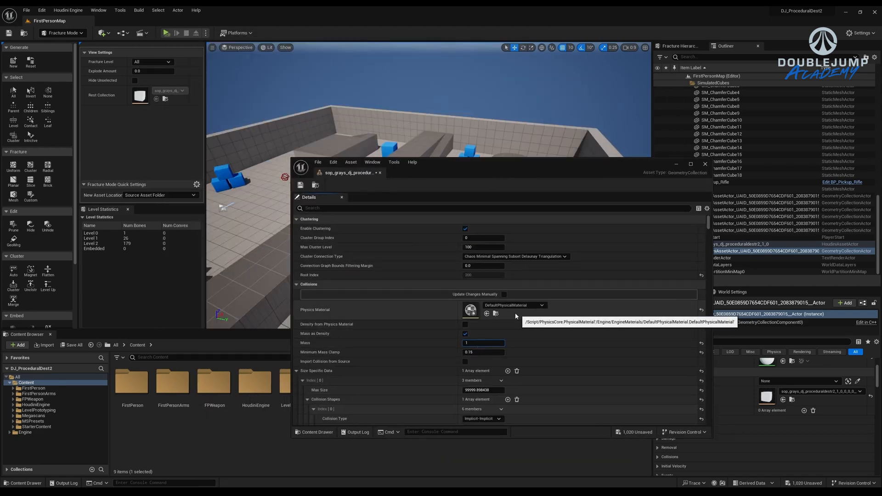
text(0000)
key(Return)
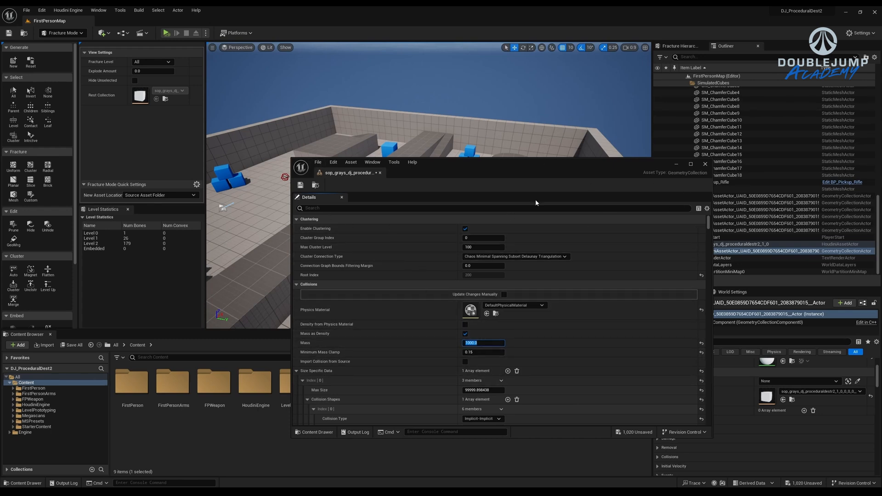
Set the collision shape's Implicit Type to Convex, save the geometry collection, and move its editor out of the way.
scroll(380, 232, down, 2)
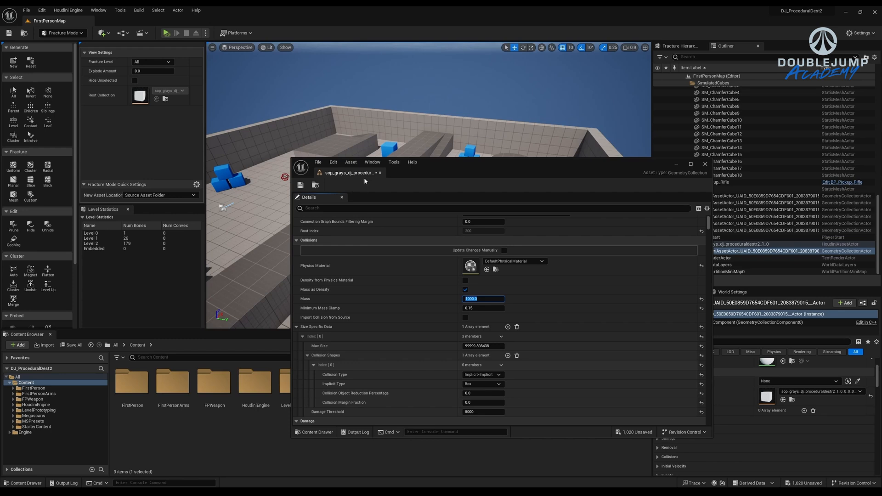
scroll(363, 228, down, 4)
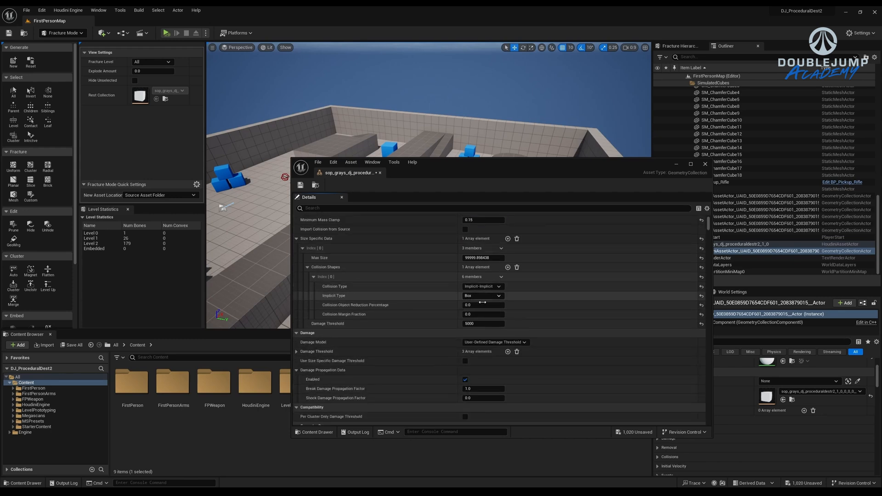
click(482, 297)
click(478, 335)
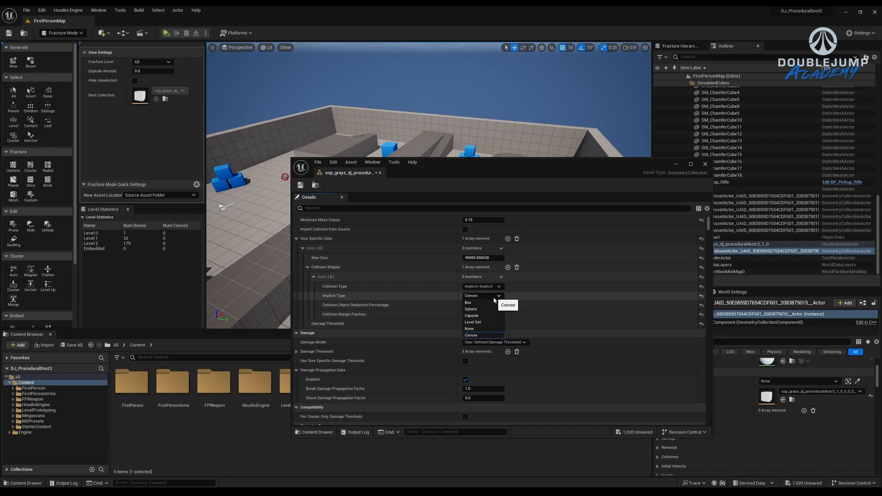
click(478, 336)
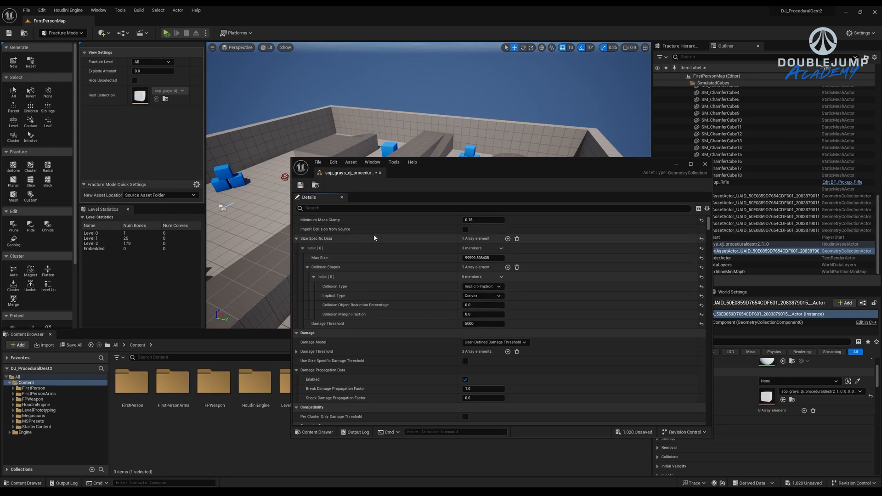
scroll(441, 303, down, 2)
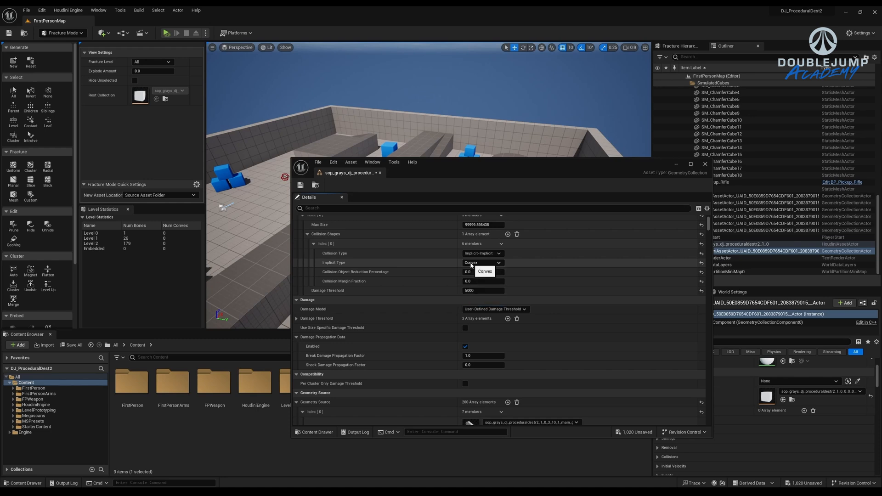
key(ctrl+s)
drag(509, 172, 0, 184)
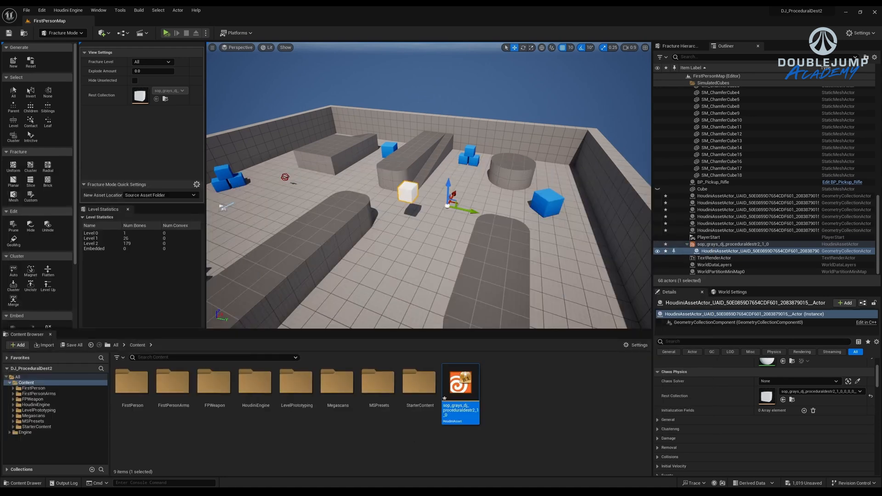
Simulate the level and shove SM_ChamferCube5 across the floor into the white clustered cube.
click(167, 33)
key(w)
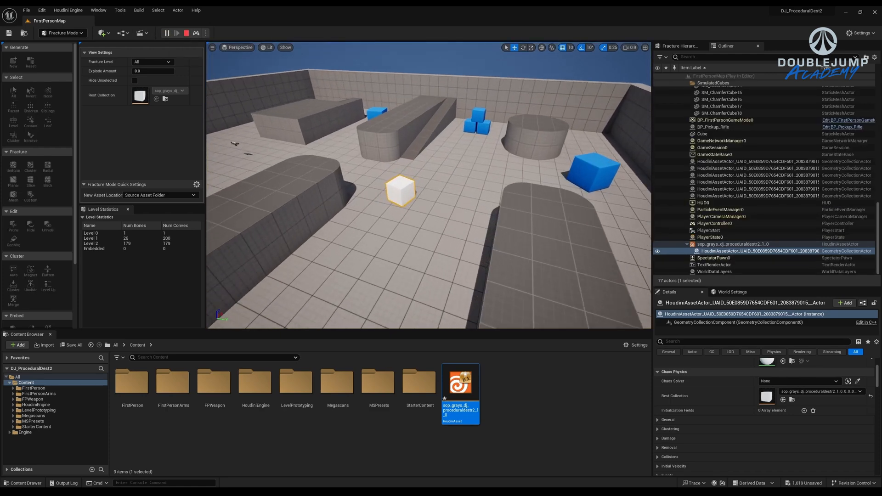
click(566, 174)
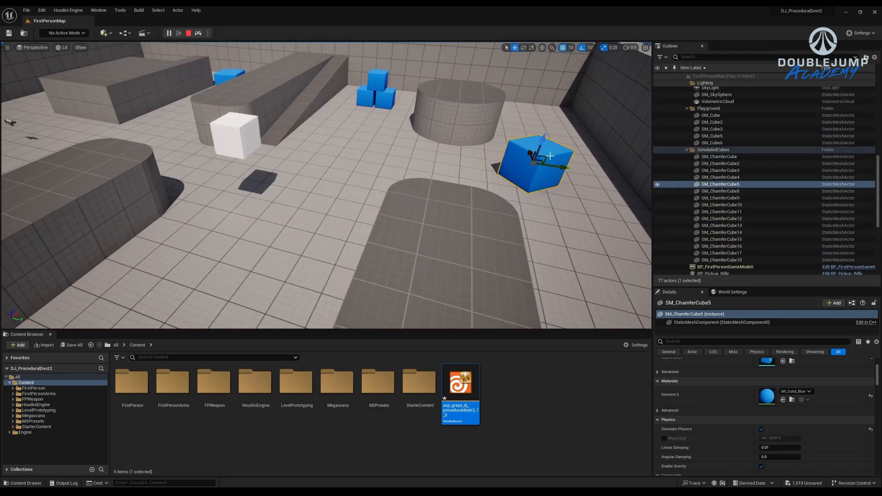
key(s)
right_drag(550, 156, 562, 284)
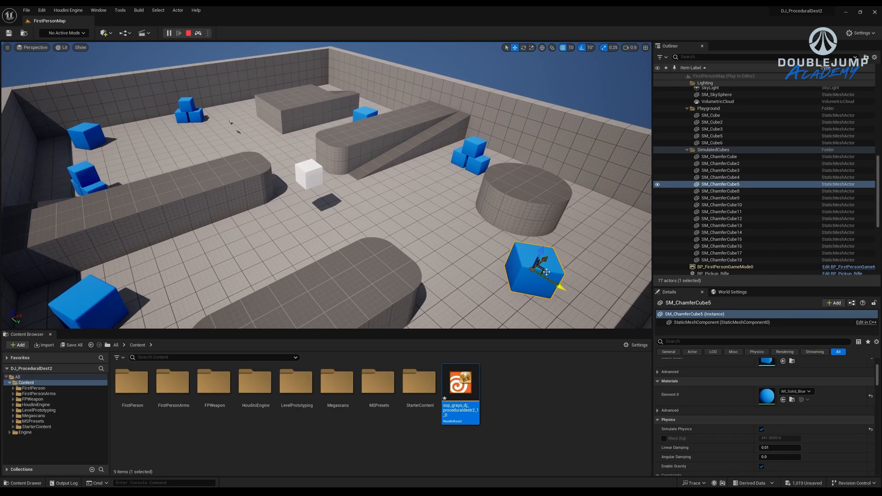
drag(547, 272, 278, 242)
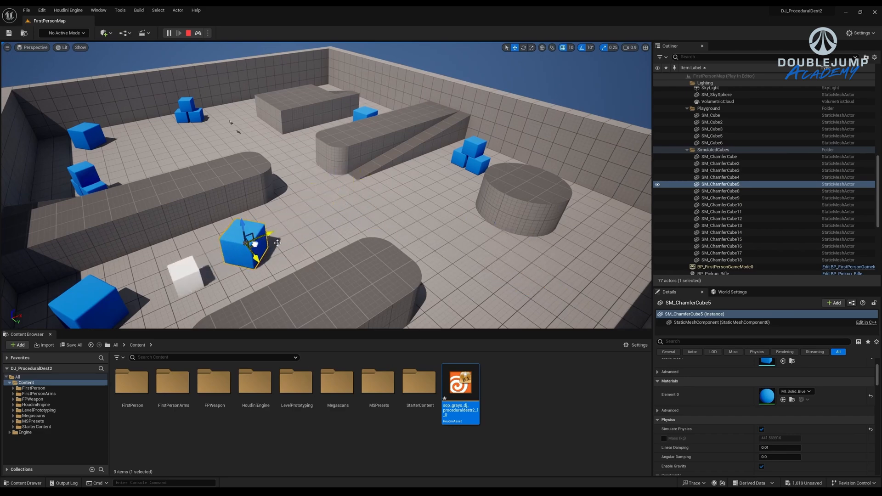
Ram SM_ChamferCube5 around the white cube near the wall to test its breakage, and stop the simulation.
key(d)
right_drag(278, 243, 216, 264)
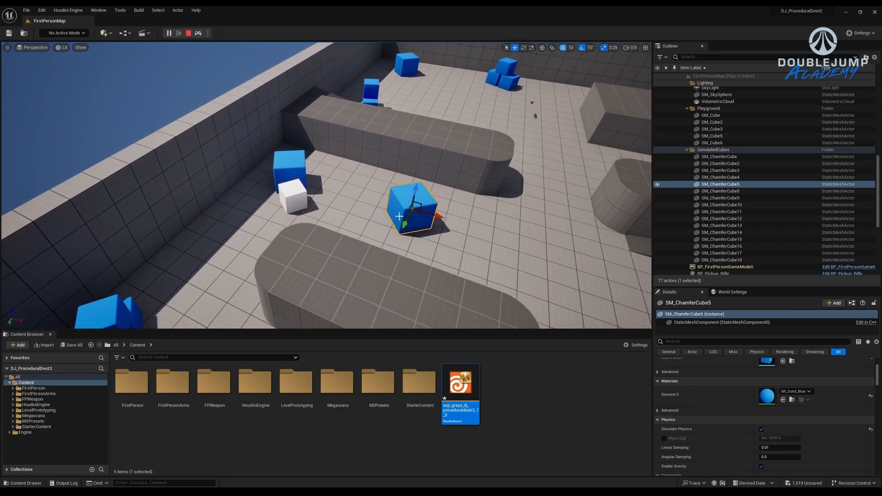
drag(417, 216, 498, 223)
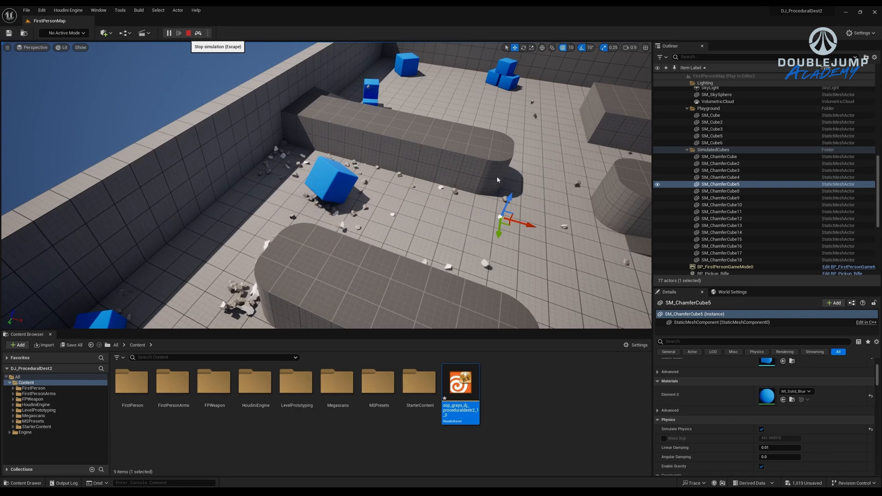
click(188, 33)
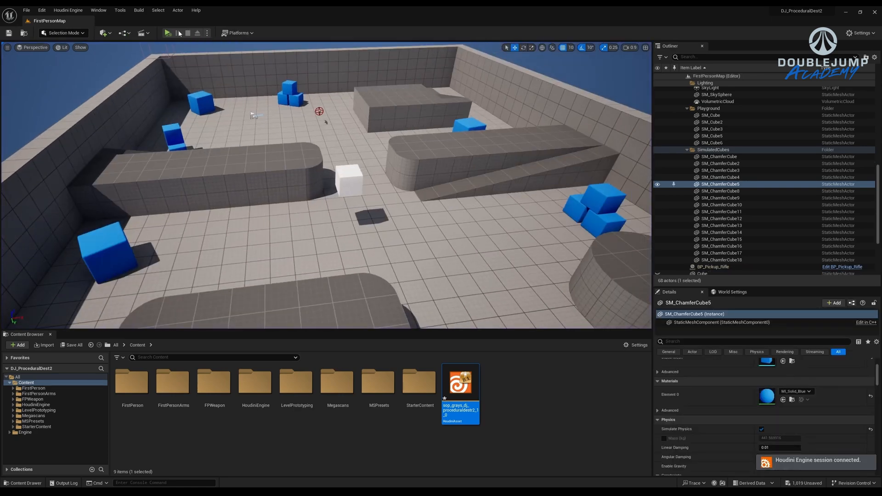
Simulate the level again and strike the white cube with SM_ChamferCube5 and SM_ChamferCube3 to break it apart.
right_drag(324, 152, 474, 232)
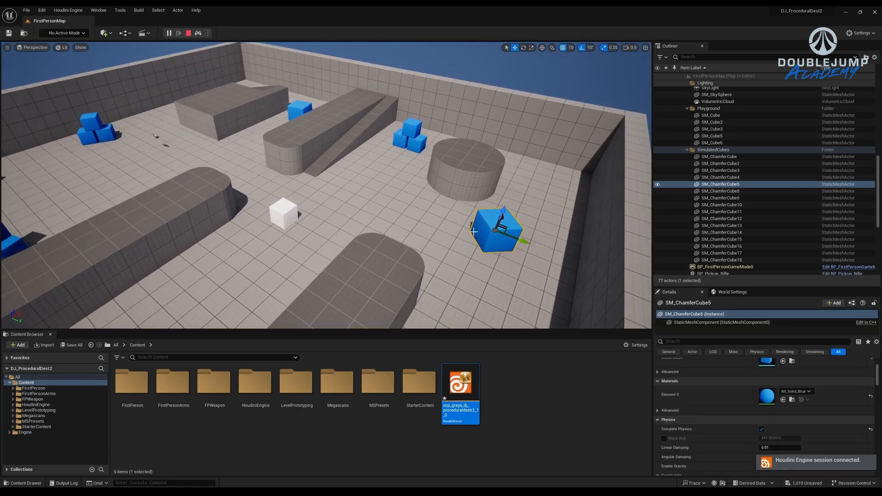
drag(516, 237, 368, 170)
right_drag(368, 170, 239, 188)
click(217, 237)
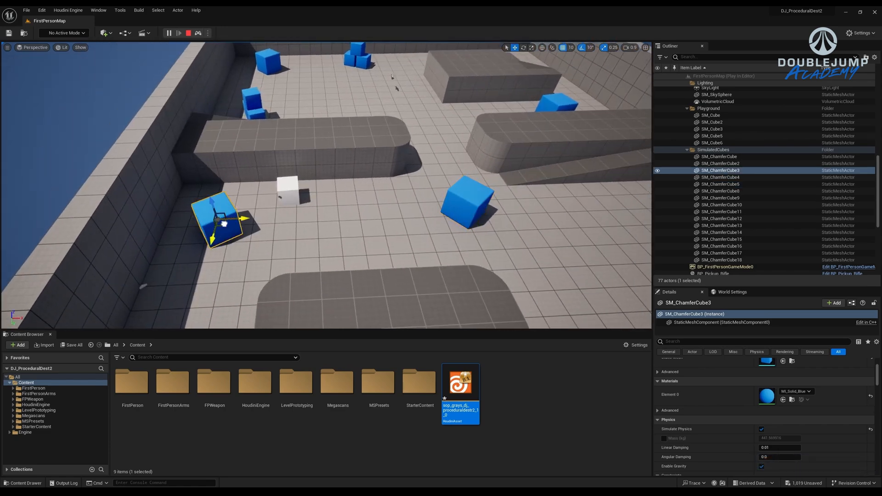
drag(224, 224, 291, 207)
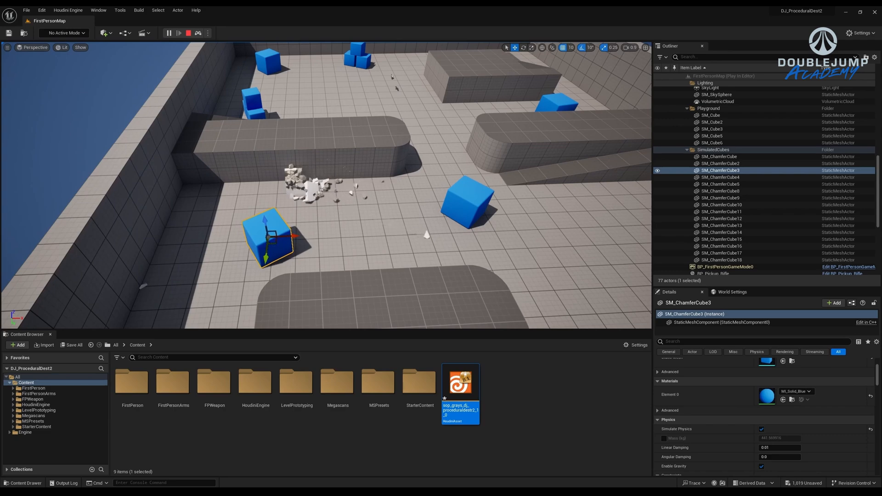
Select the broken geometry collection and examine its clustered pieces up close.
key(w)
right_drag(339, 184, 303, 168)
click(329, 161)
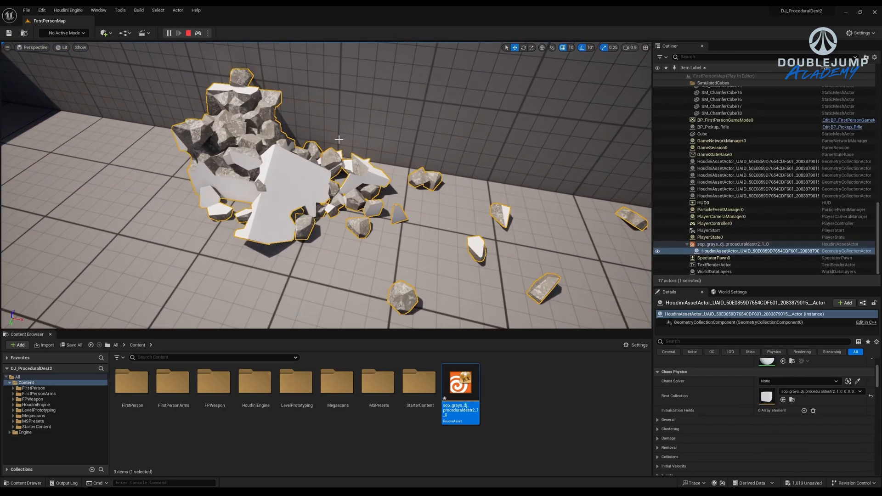
right_drag(339, 140, 322, 154)
Push SM_ChamferCube3 and SM_ChamferCube5 through the debris and examine how the remaining clusters collide and scatter across the floor.
click(305, 248)
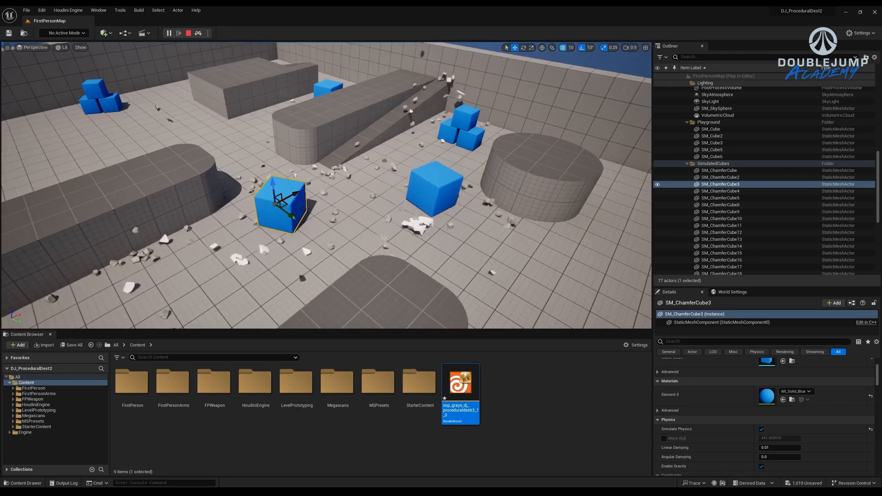
click(465, 186)
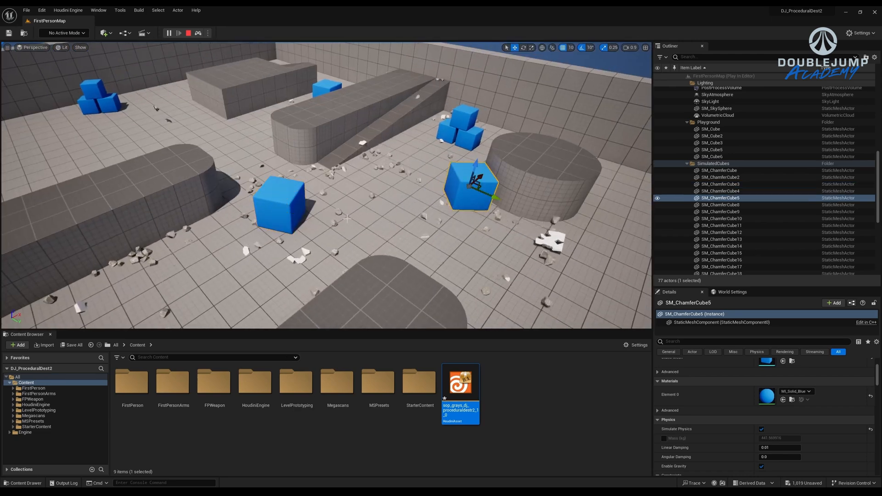
key(s)
right_drag(465, 186, 480, 170)
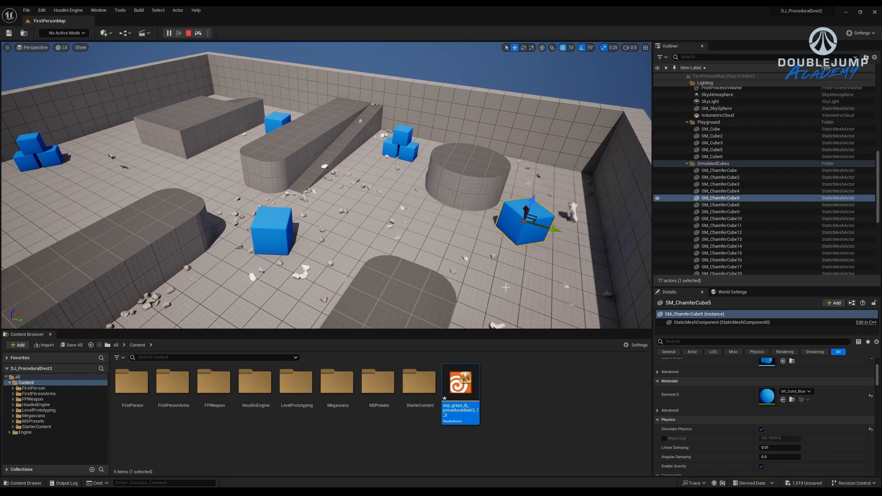
right_drag(505, 287, 560, 271)
key(w)
key(s)
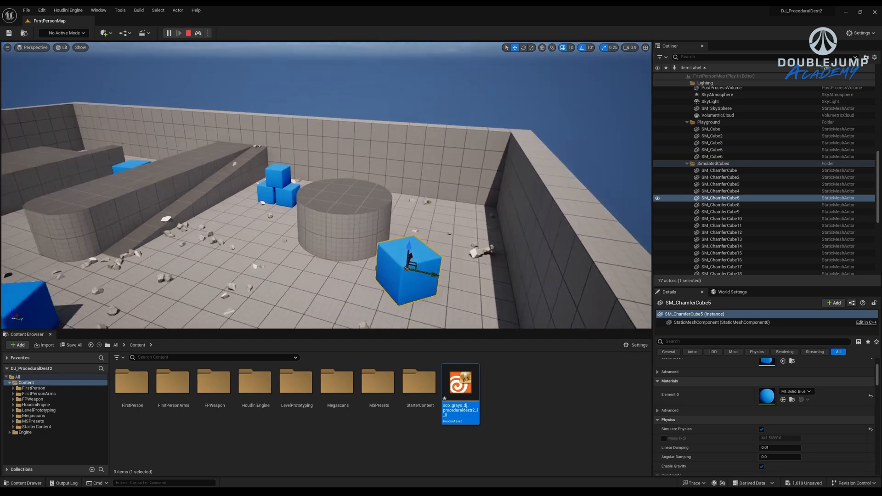
key(s)
right_drag(368, 257, 321, 253)
key(w)
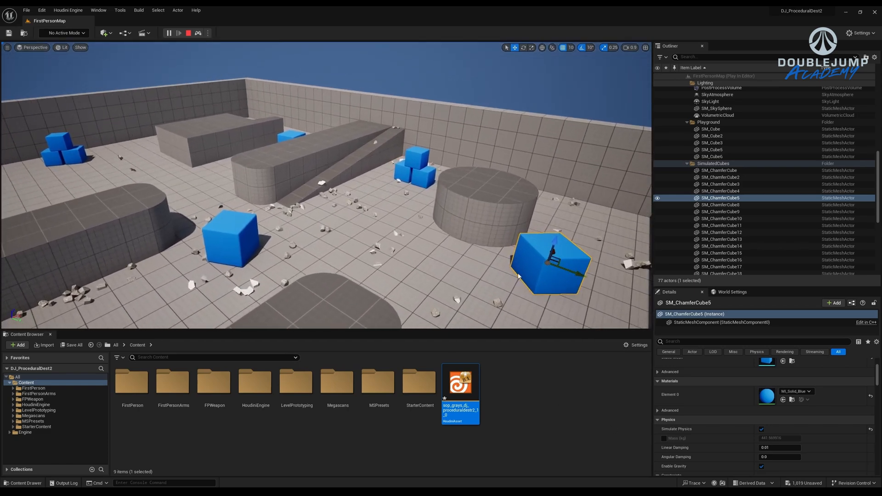